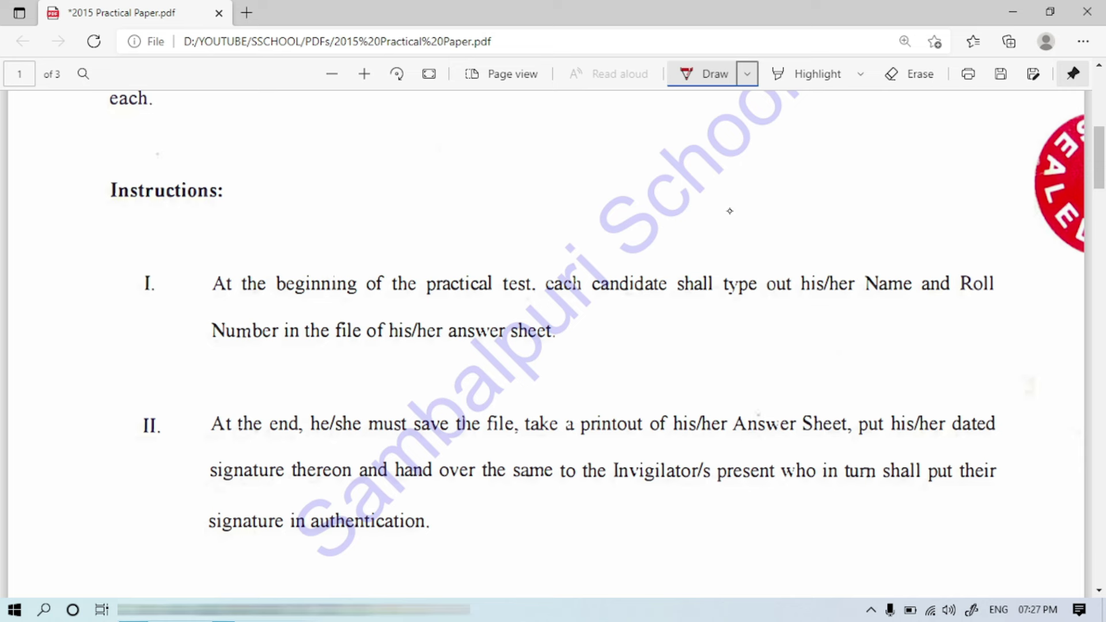
Annotate instruction I in red ink: tick its number, underline "his/her" and circle "Name".
drag(124, 287, 179, 257)
mouse_move(798, 300)
mouse_down()
mouse_move(887, 297)
mouse_move(859, 297)
mouse_move(916, 266)
mouse_up()
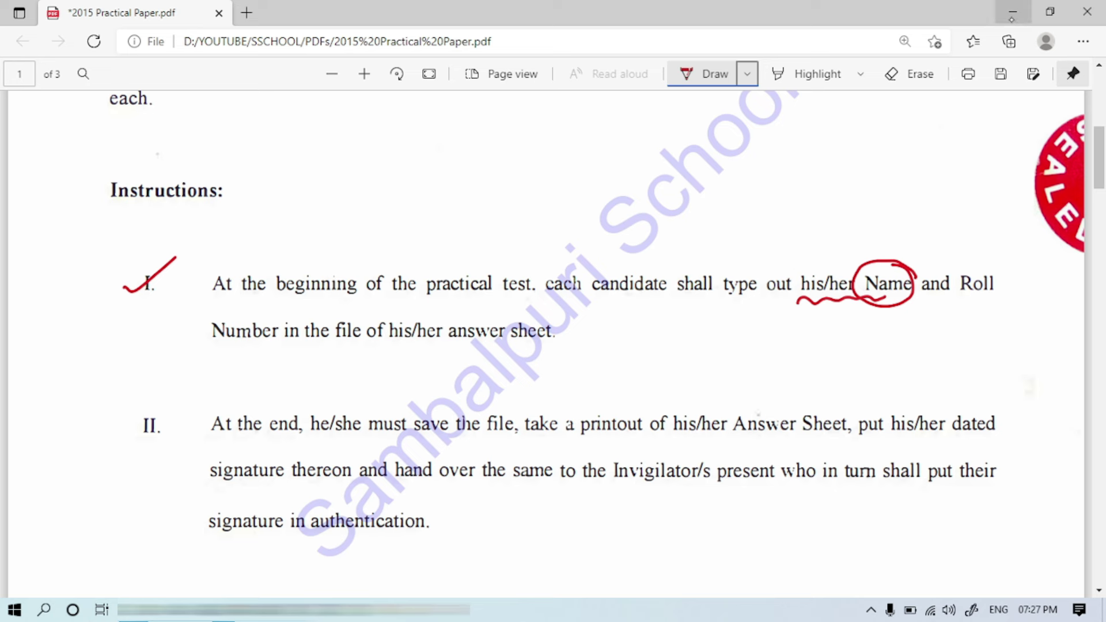
Create a new folder on the desktop and name it with the candidate's first name.
click(1012, 13)
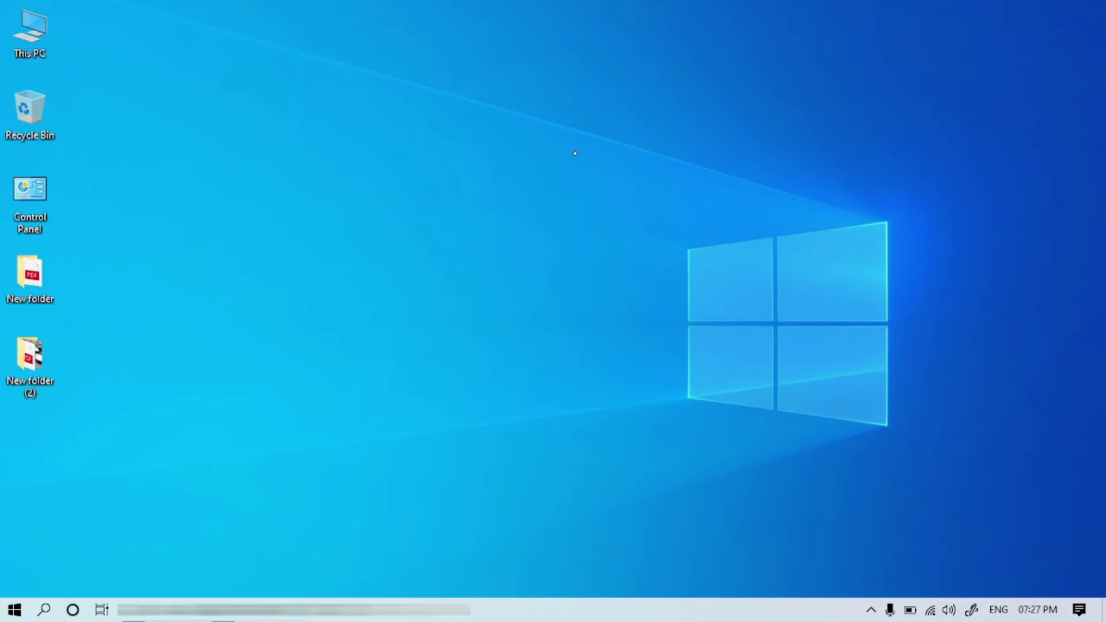
right_click(427, 187)
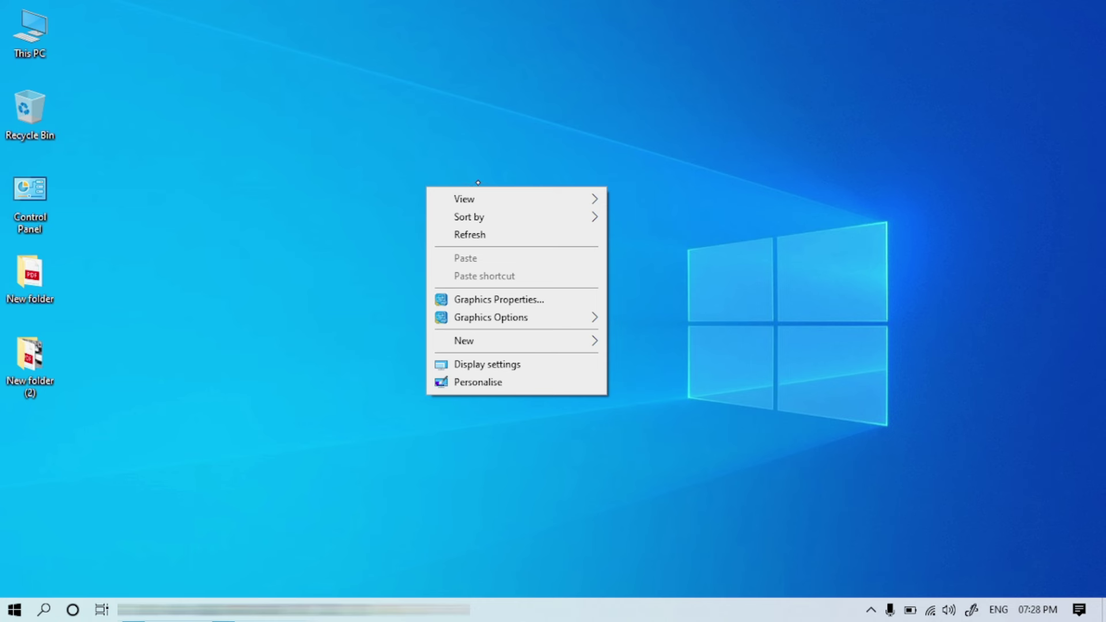
mouse_move(522, 349)
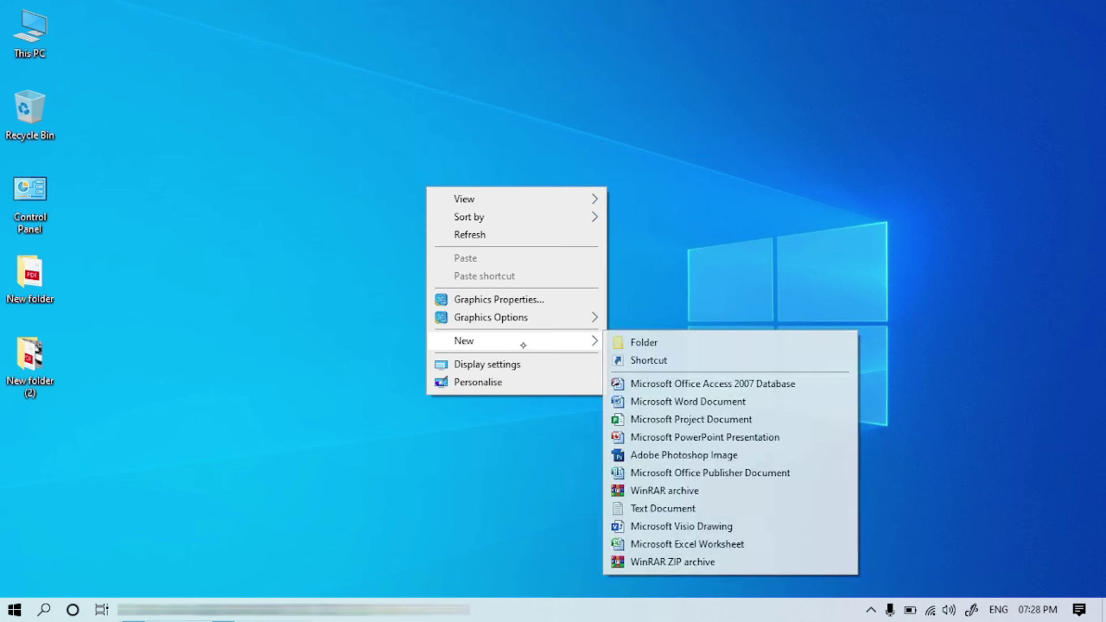
click(642, 342)
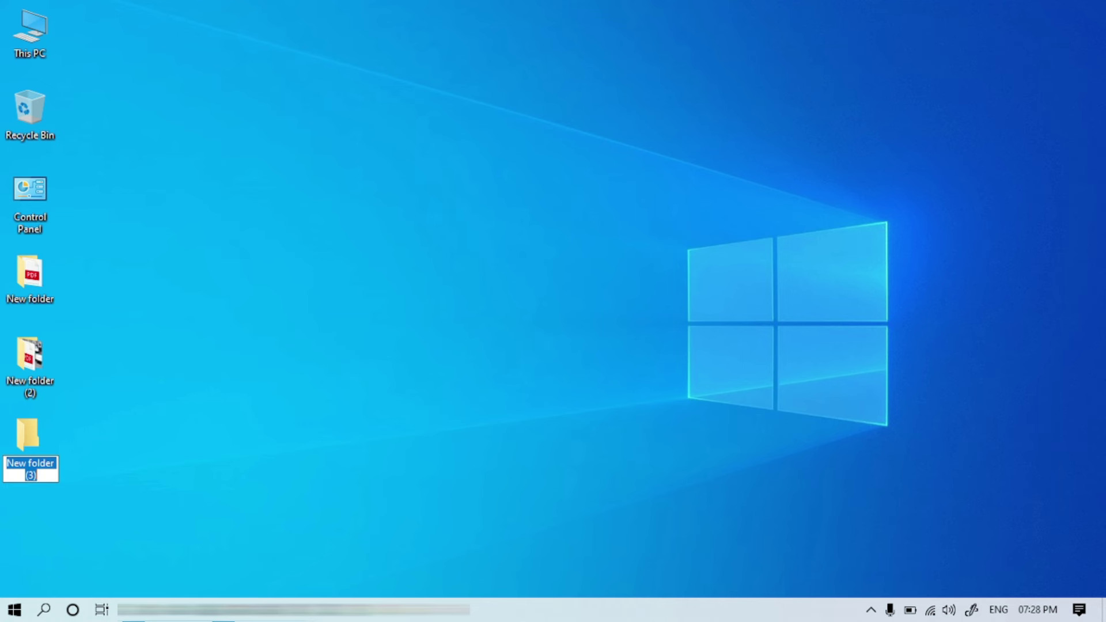
text(Ramesh)
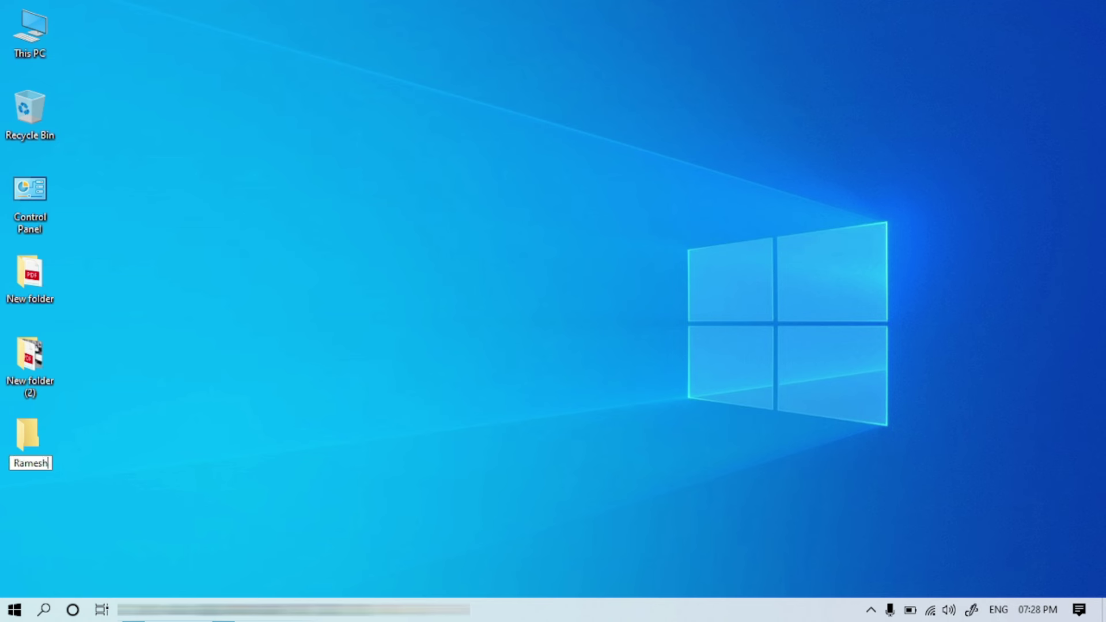
key(Return)
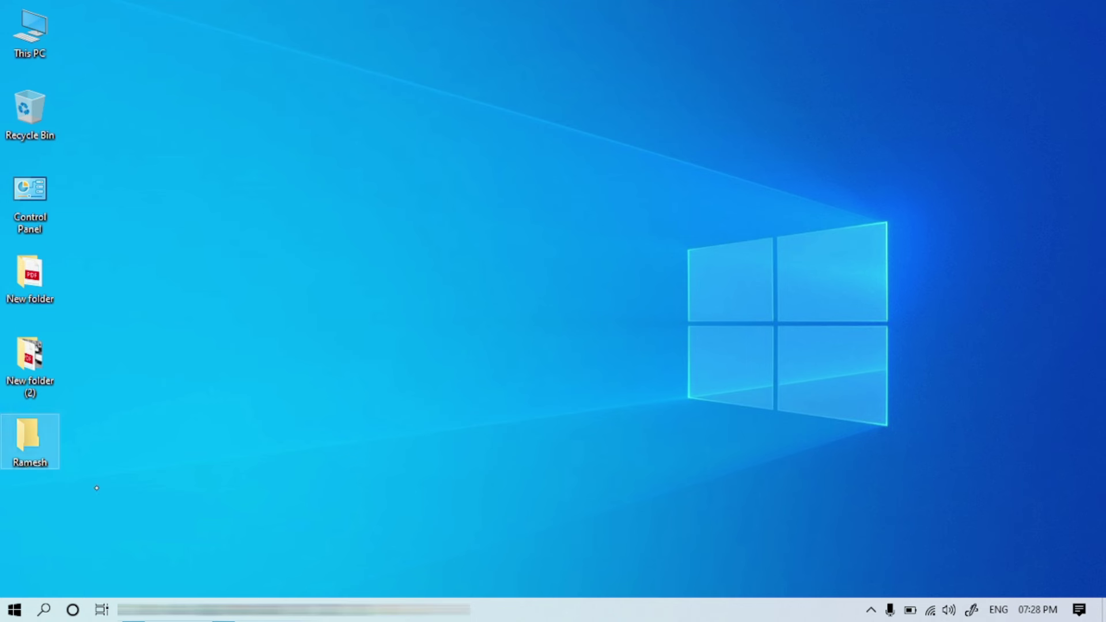
key(F2)
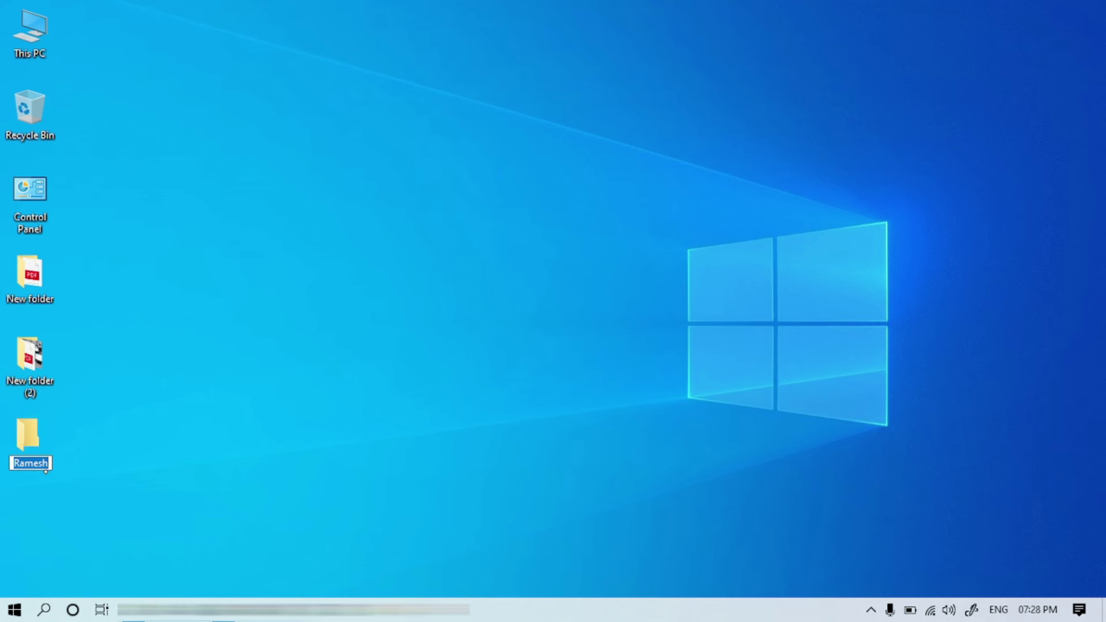
key(Return)
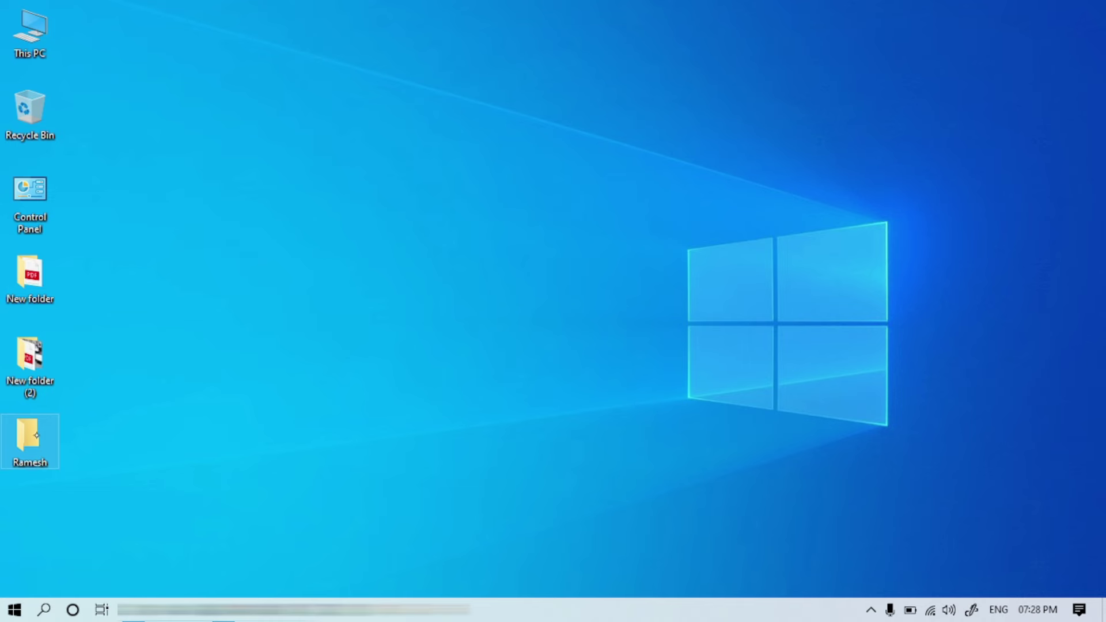
right_click(42, 449)
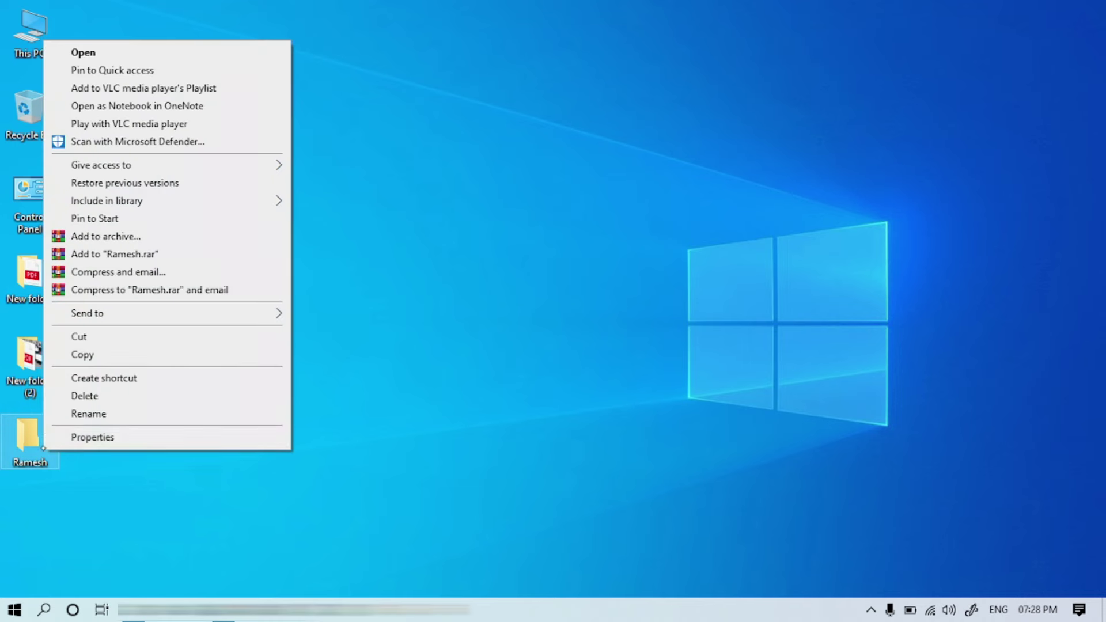
click(83, 415)
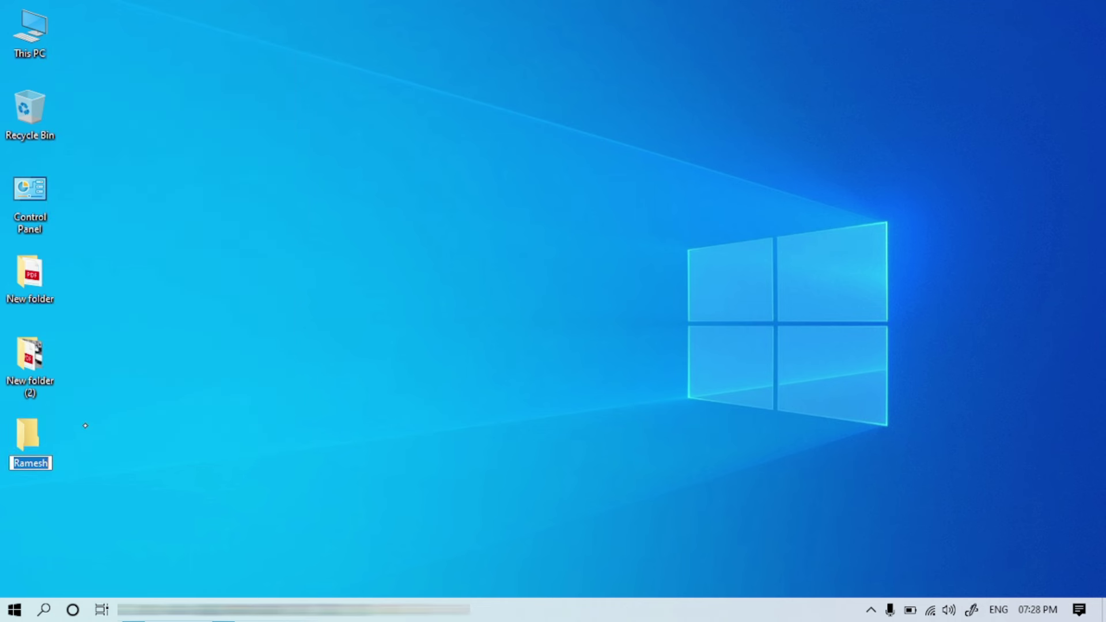
key(Return)
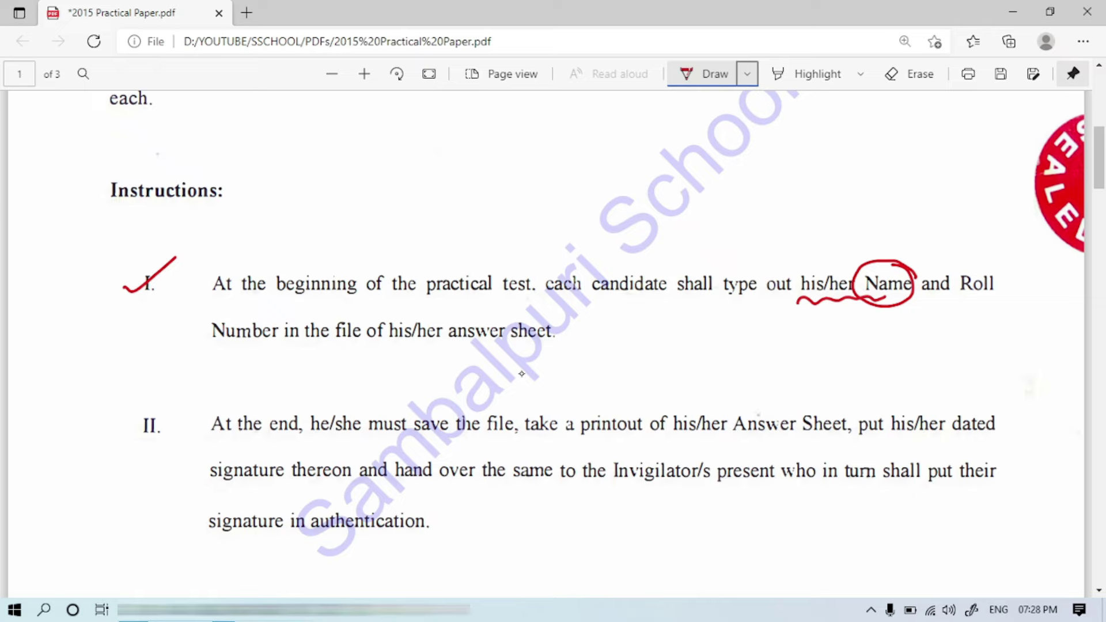
Annotate question 1 on page 2 in red: circle its number, "MS Excel" and "E_ (Your Roll Number)", underline "workbook", and tick the 2 marks.
scroll(524, 377, down, 5)
scroll(525, 369, down, 4)
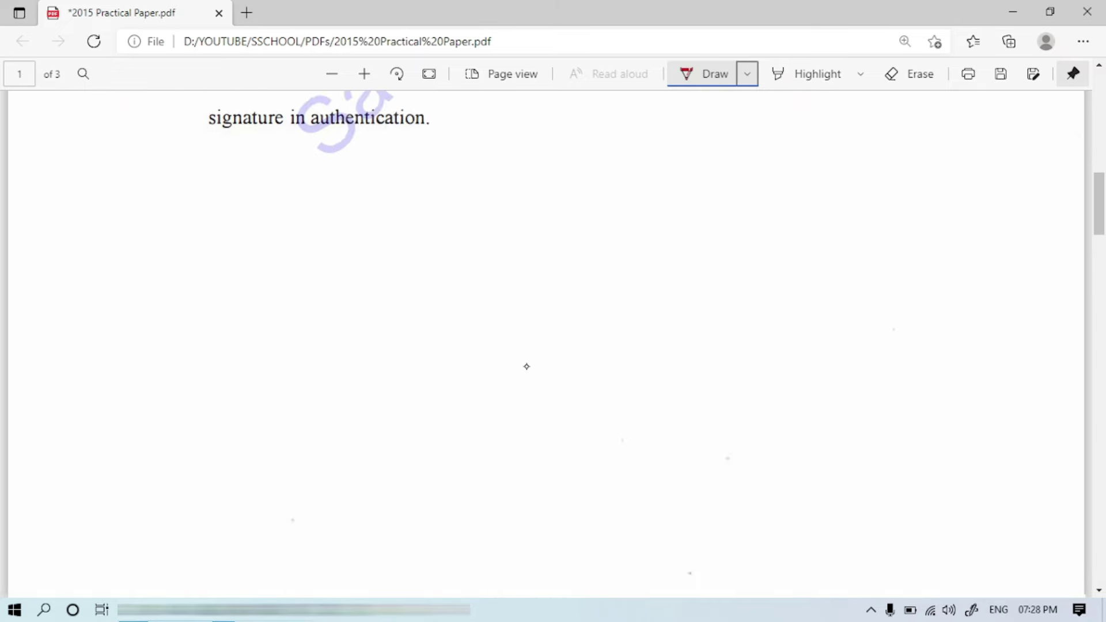
scroll(530, 364, down, 4)
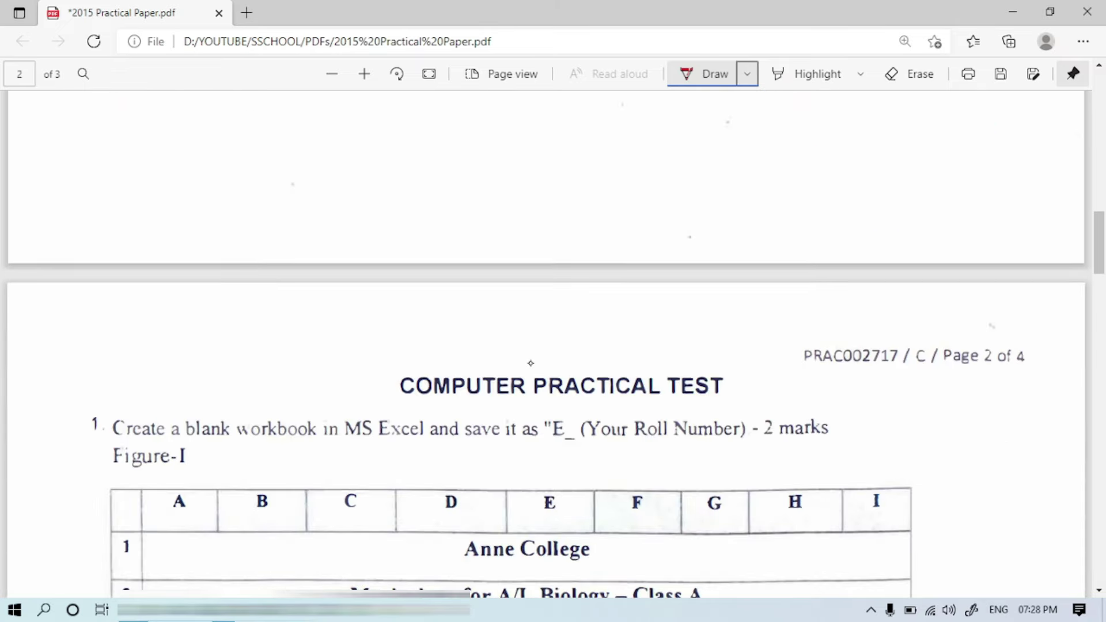
scroll(524, 351, down, 5)
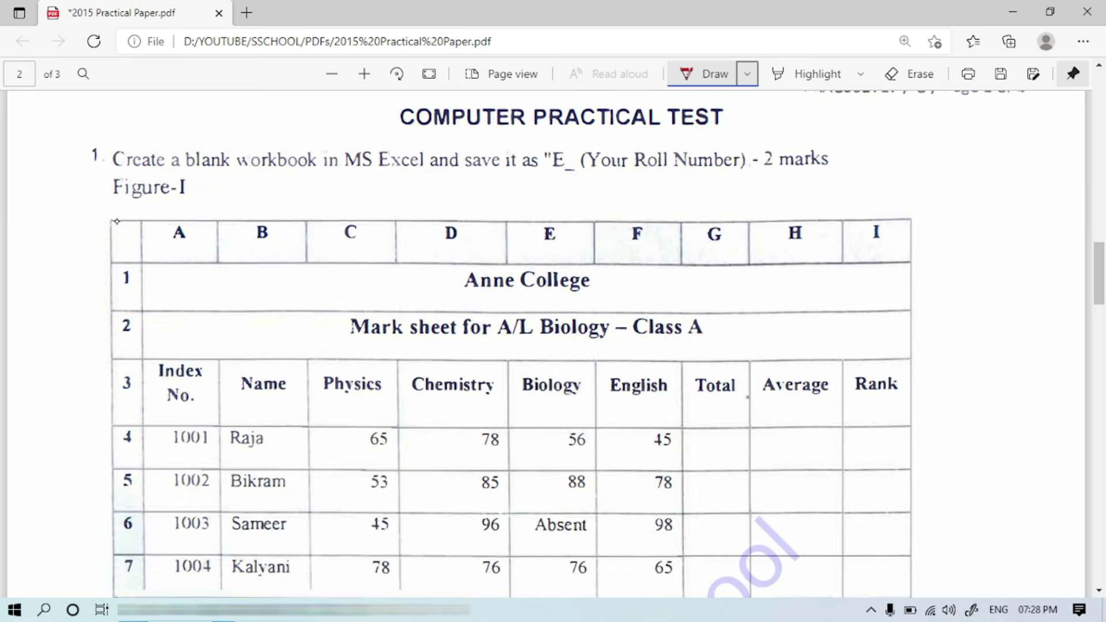
mouse_move(97, 143)
mouse_down()
mouse_move(108, 169)
mouse_move(114, 141)
mouse_up()
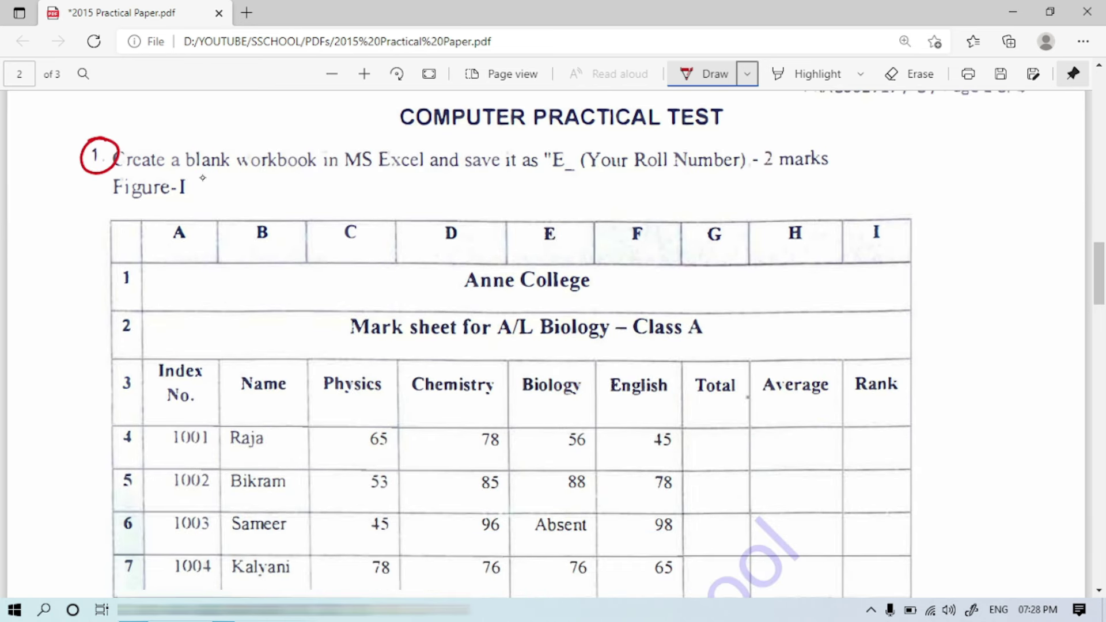
drag(247, 177, 318, 167)
mouse_move(435, 149)
mouse_down()
mouse_move(406, 139)
mouse_move(343, 170)
mouse_move(433, 157)
mouse_move(417, 141)
mouse_up()
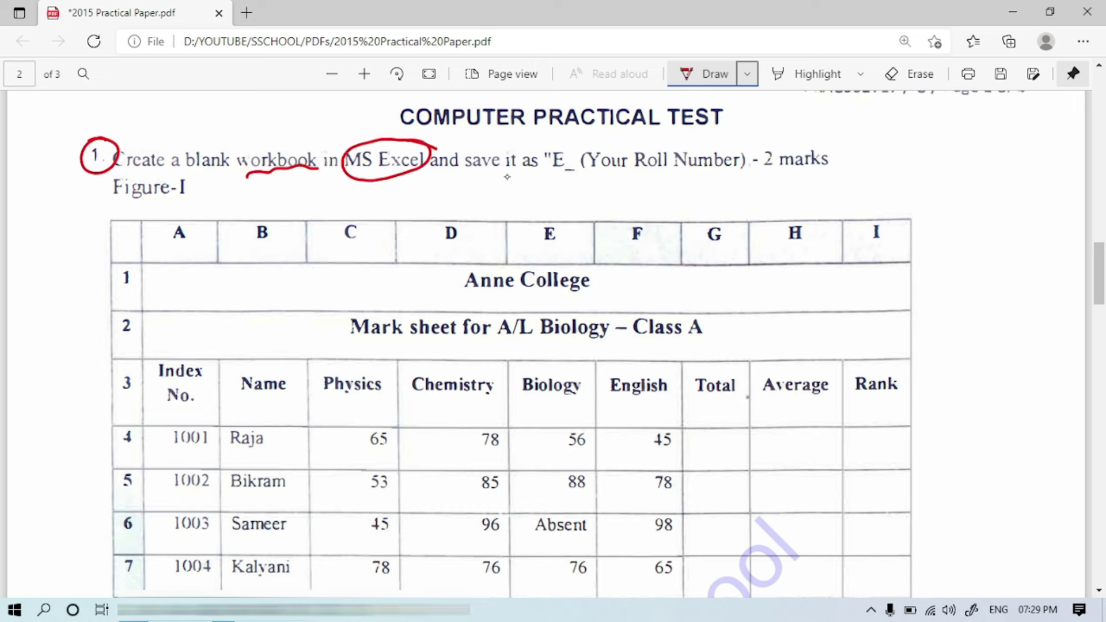
mouse_move(552, 176)
mouse_down()
mouse_move(746, 151)
mouse_move(687, 138)
mouse_move(543, 149)
mouse_move(577, 187)
mouse_move(724, 174)
mouse_move(746, 145)
mouse_move(730, 144)
mouse_up()
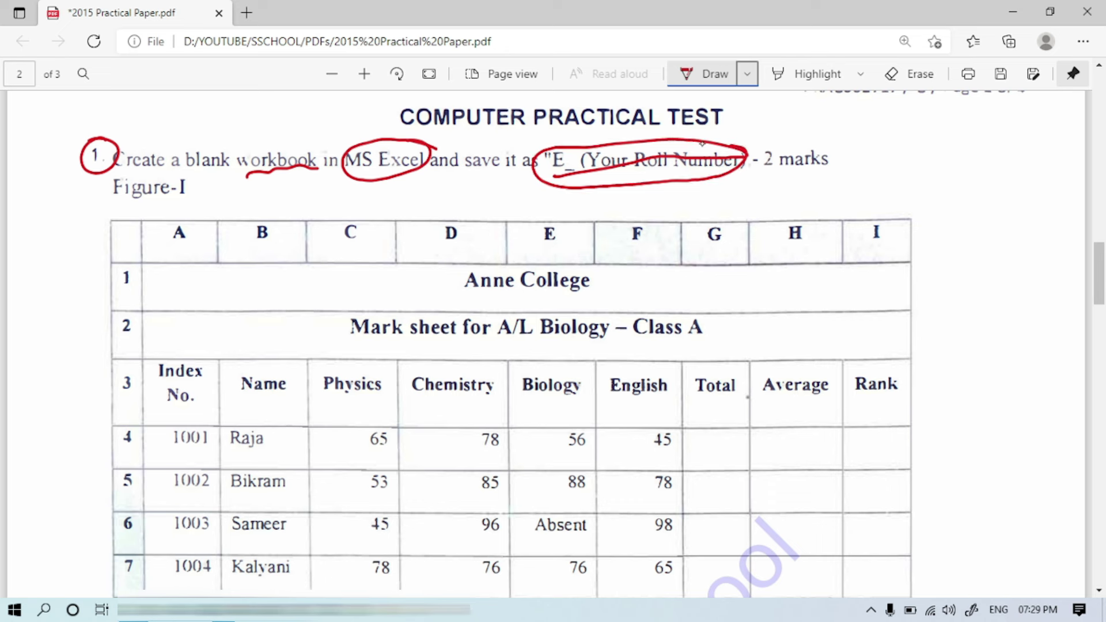
drag(838, 154, 892, 140)
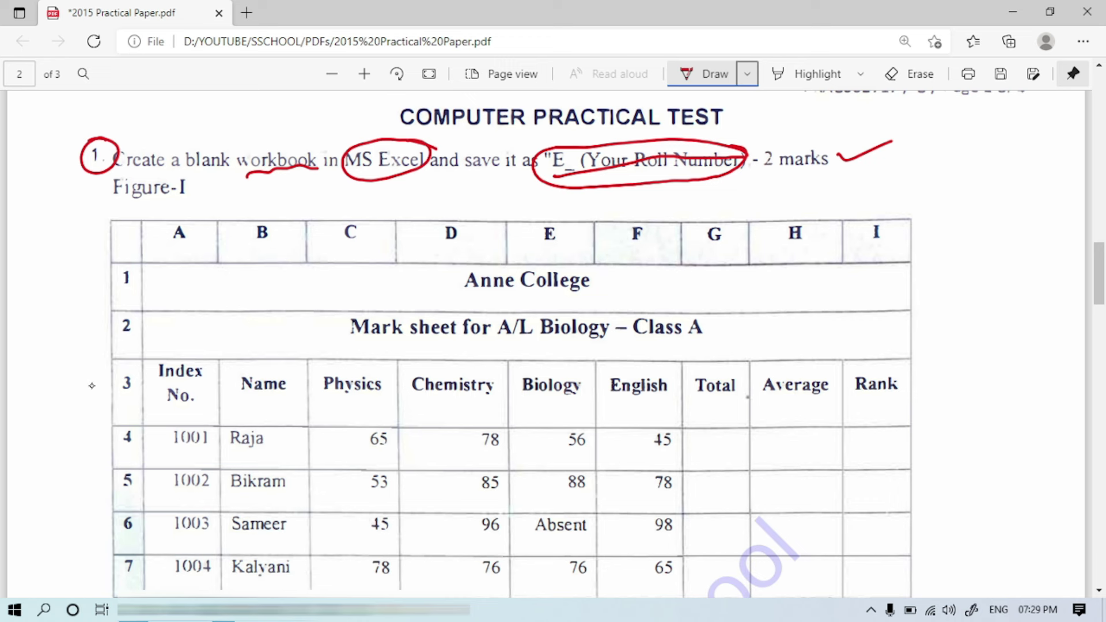
Find Microsoft Office Excel 2007 by searching for "excel" and launch it with a blank workbook.
click(15, 612)
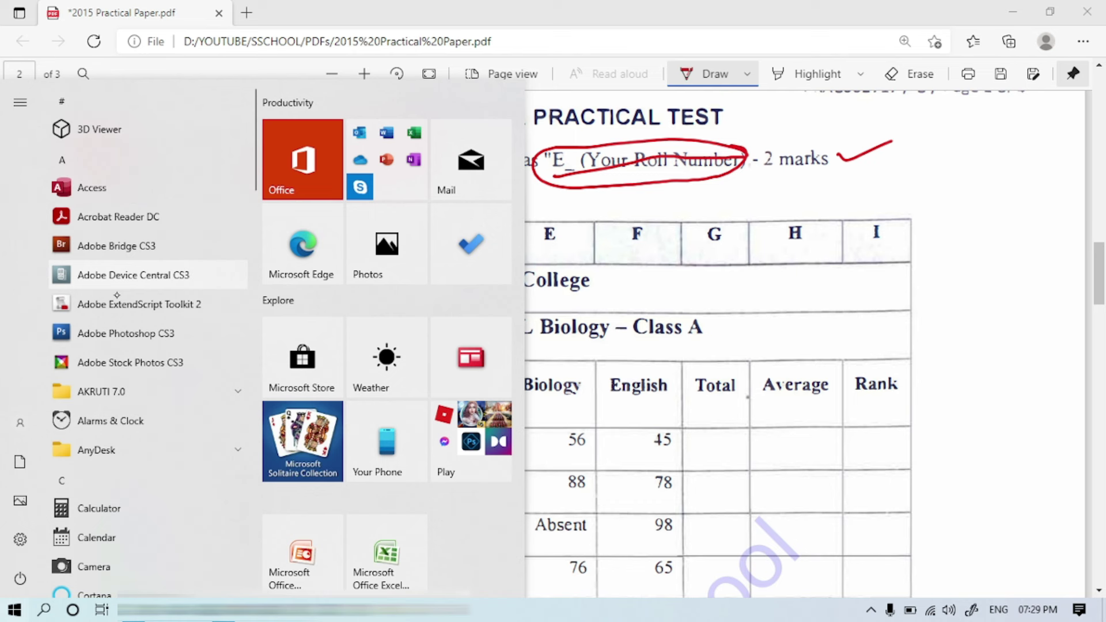
text(excw)
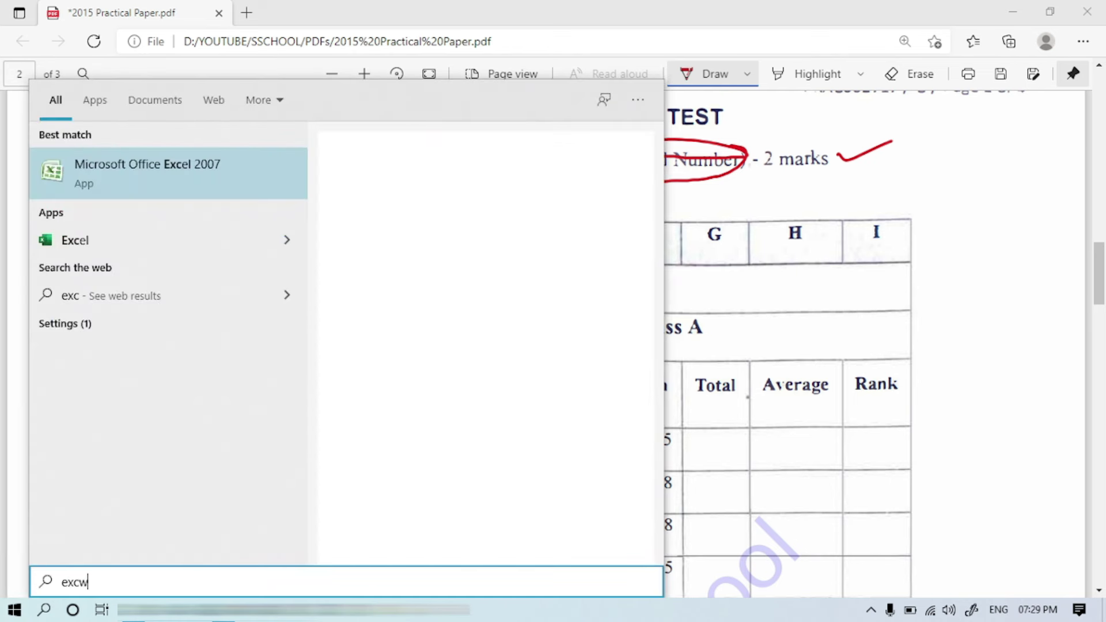
key(BackSpace)
text(el)
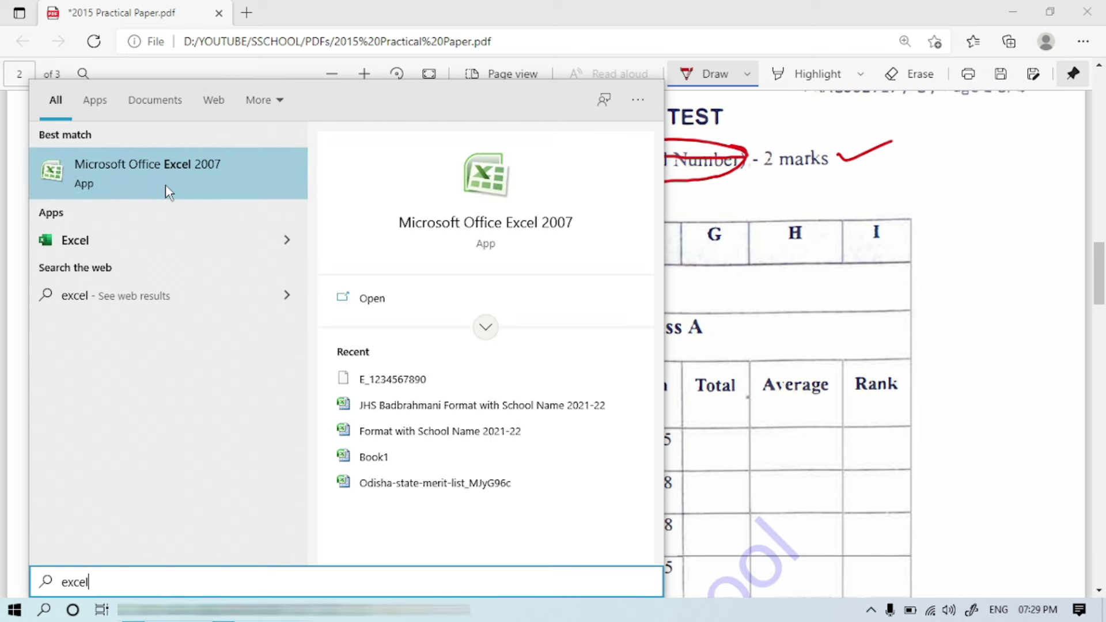
click(200, 173)
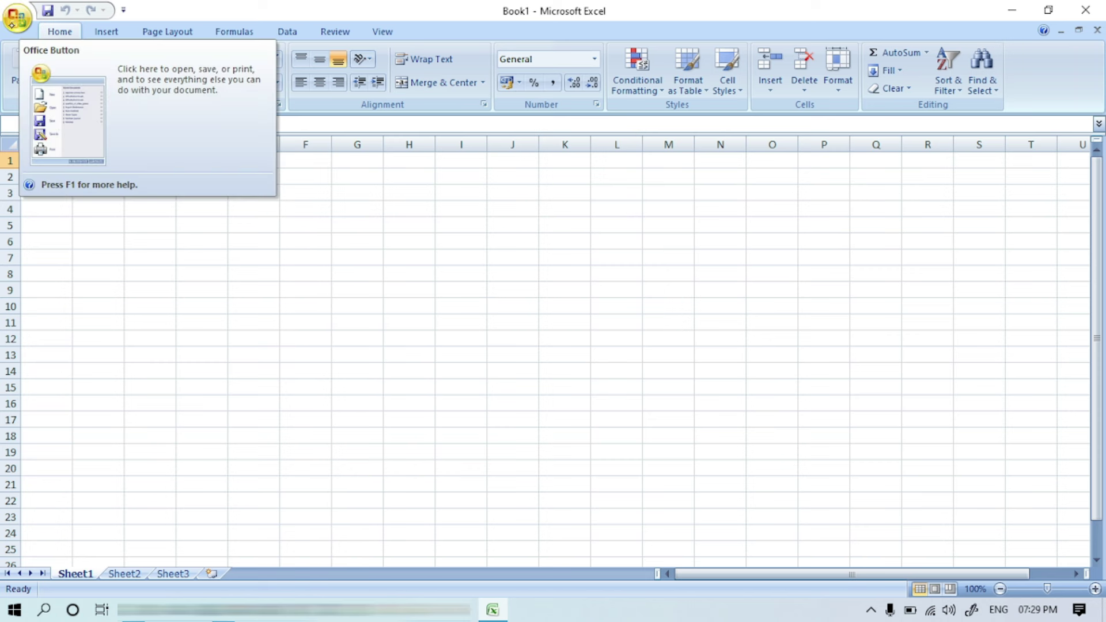
Save the blank workbook in the candidate's desktop folder as an Excel Workbook named "E_" followed by the roll number.
click(17, 17)
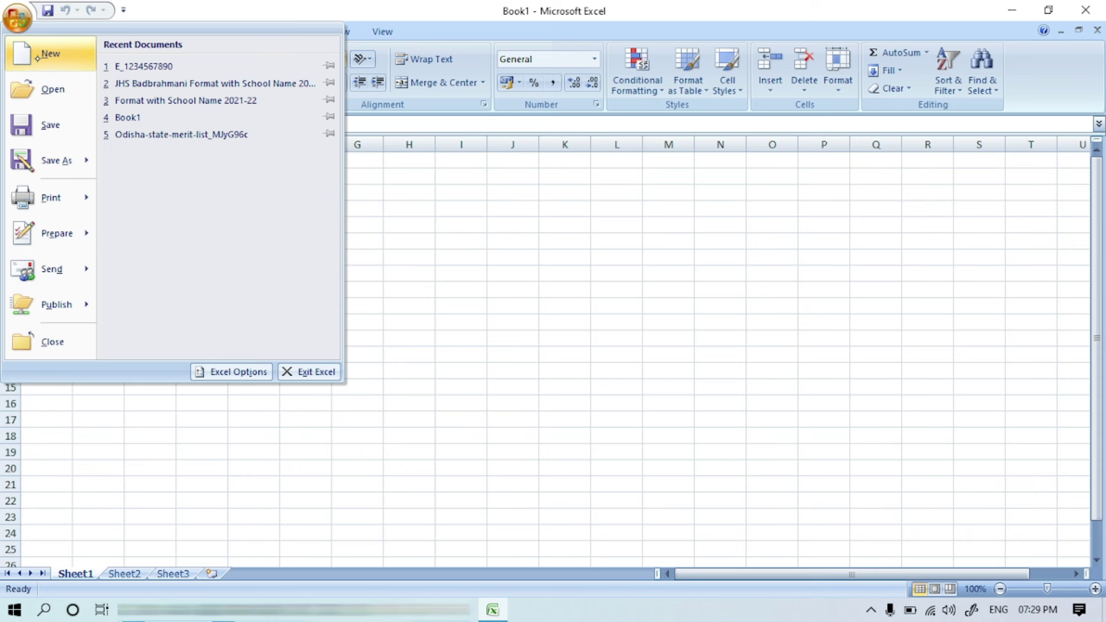
key(F12)
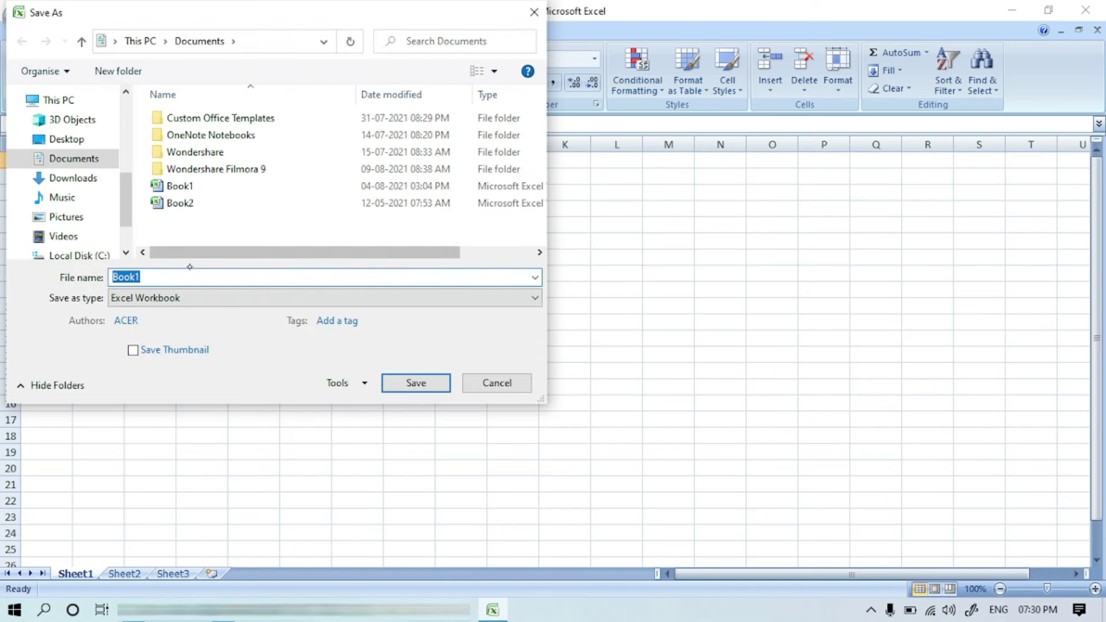
click(81, 144)
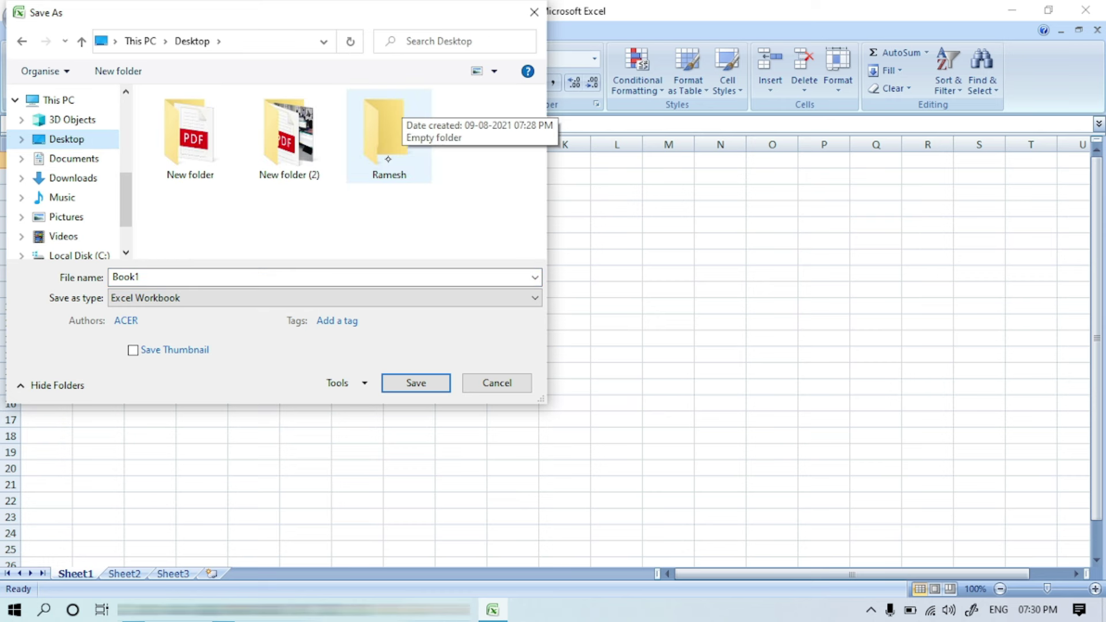
click(388, 159)
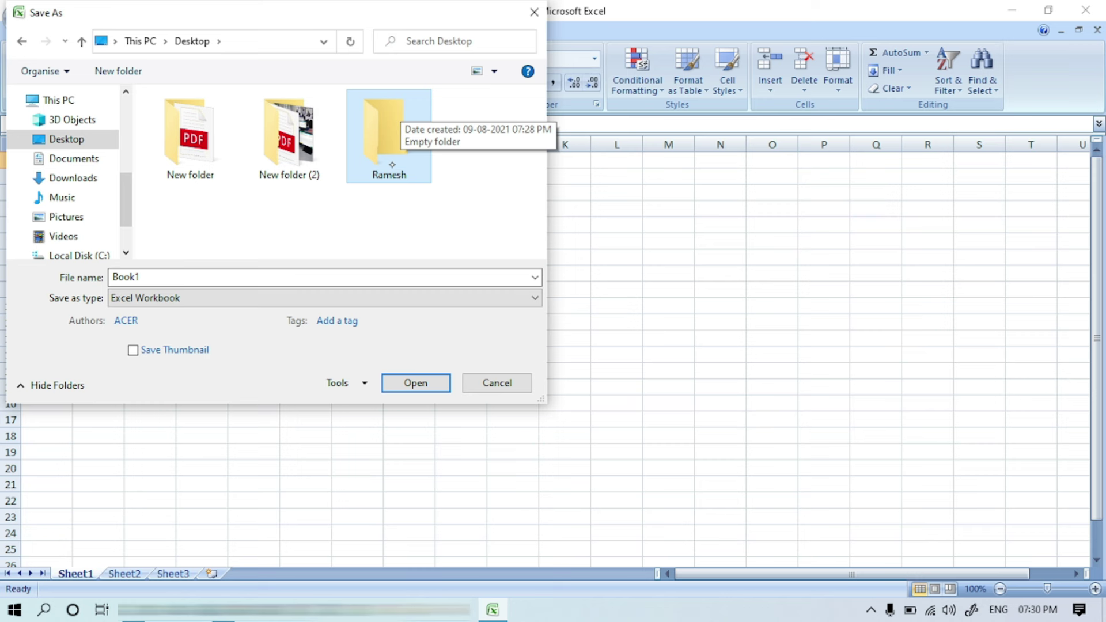
click(416, 383)
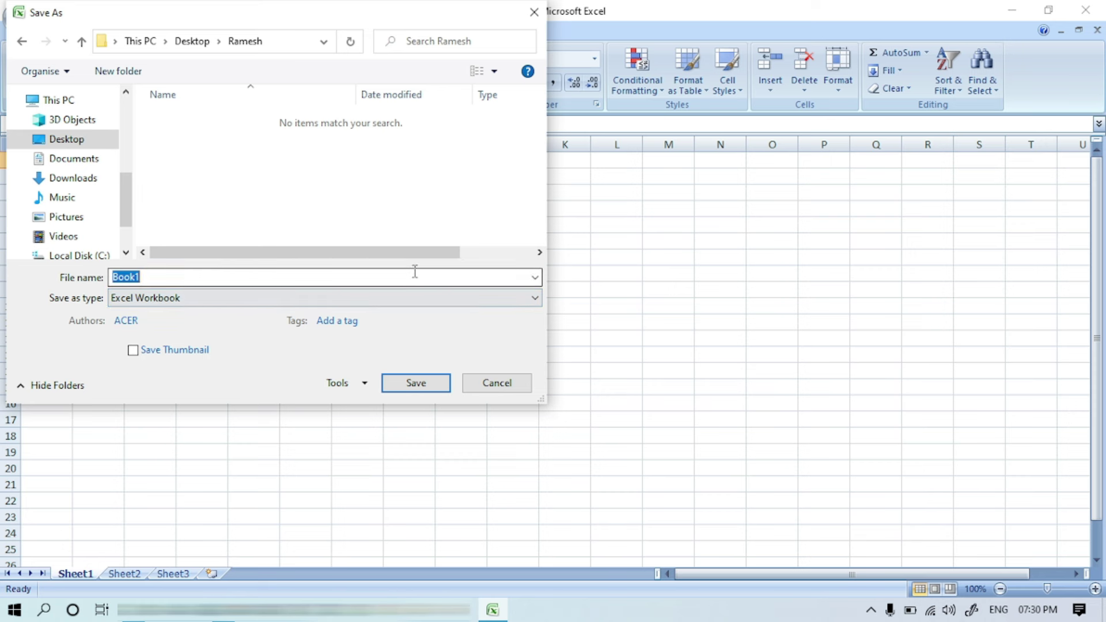
text(E_)
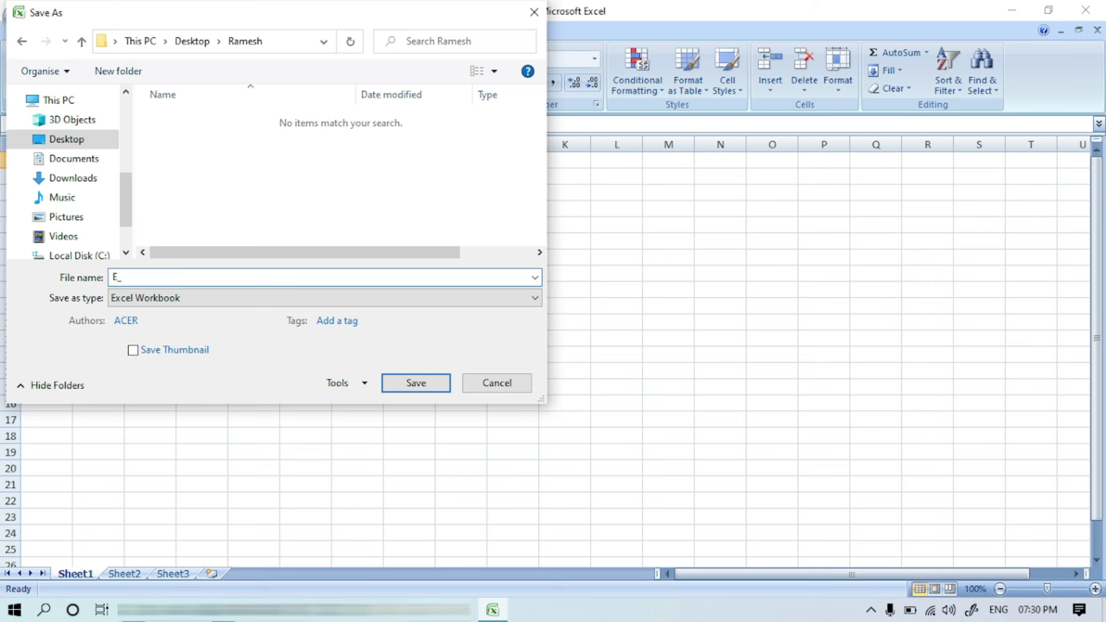
text(1234567890)
click(434, 385)
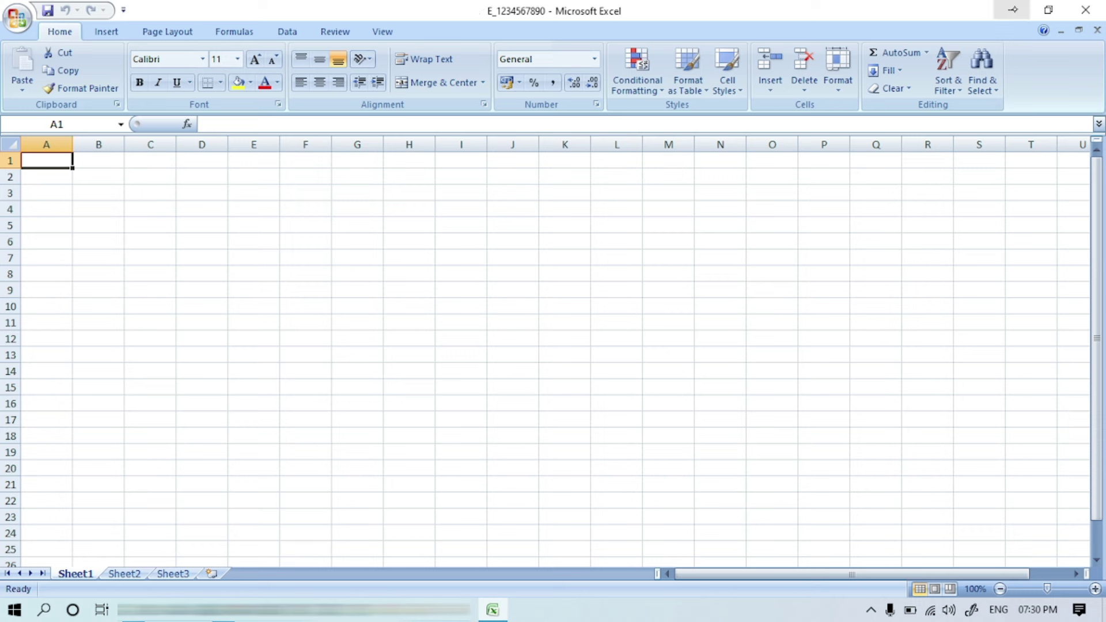
Return to the desktop, check the contents of the candidate's folder for the saved workbook, and close the folder.
click(1013, 10)
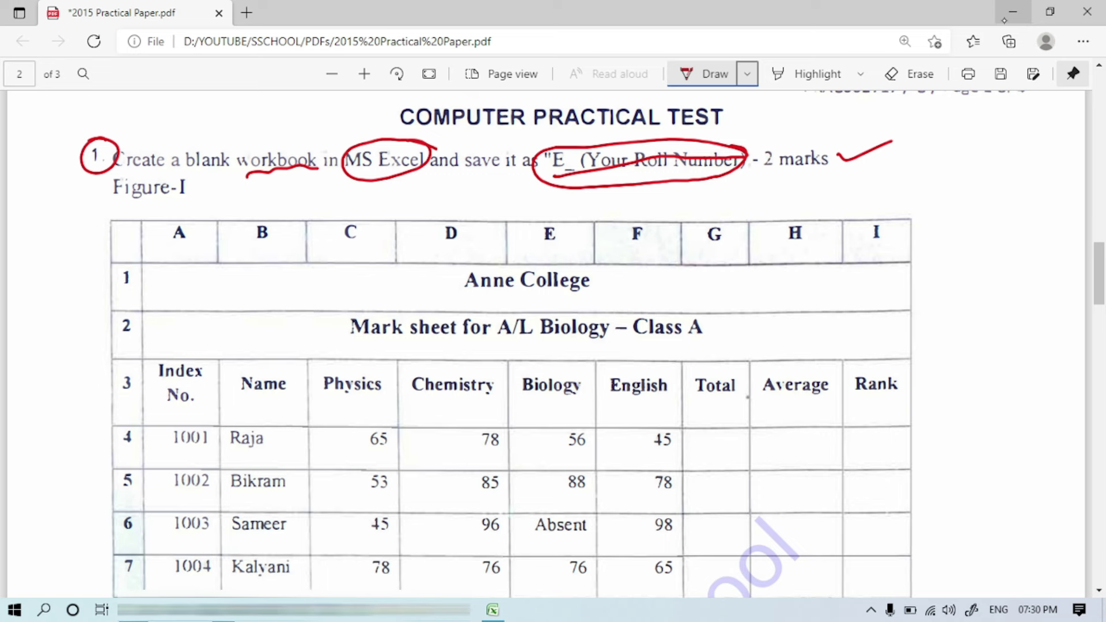
click(1005, 17)
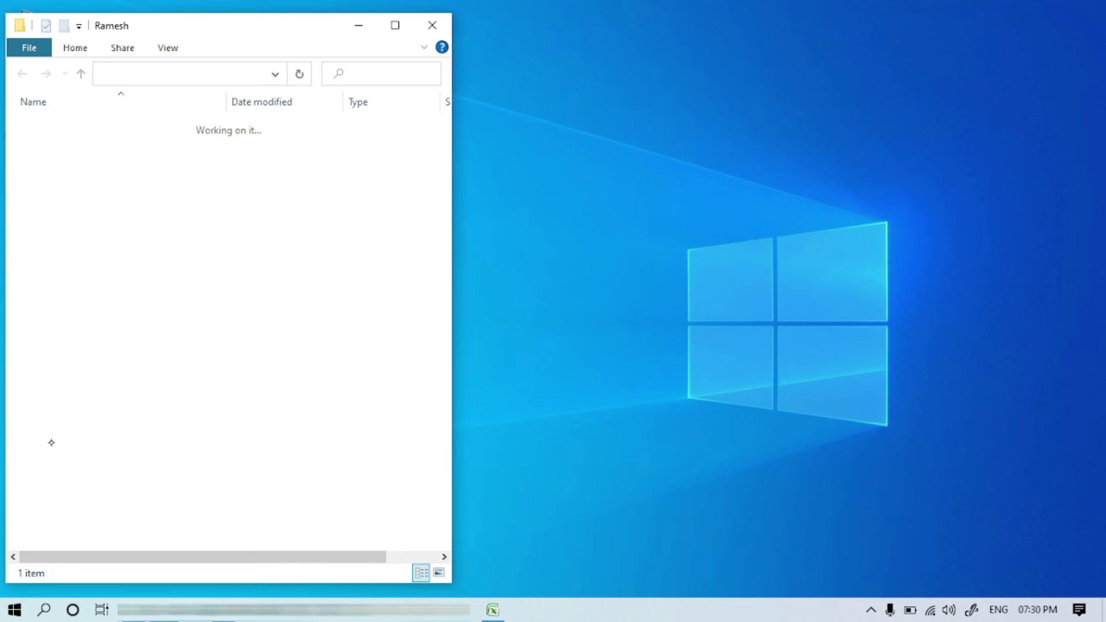
key(alt+F4)
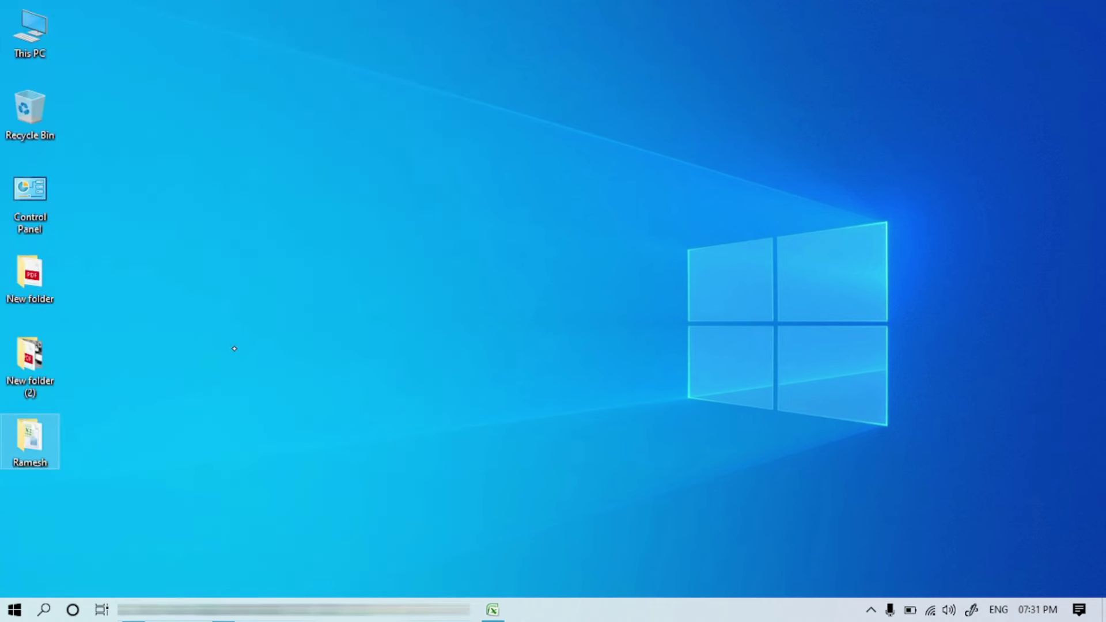
Reopen the candidate's desktop folder to check the saved workbook once more, and close the folder.
click(97, 458)
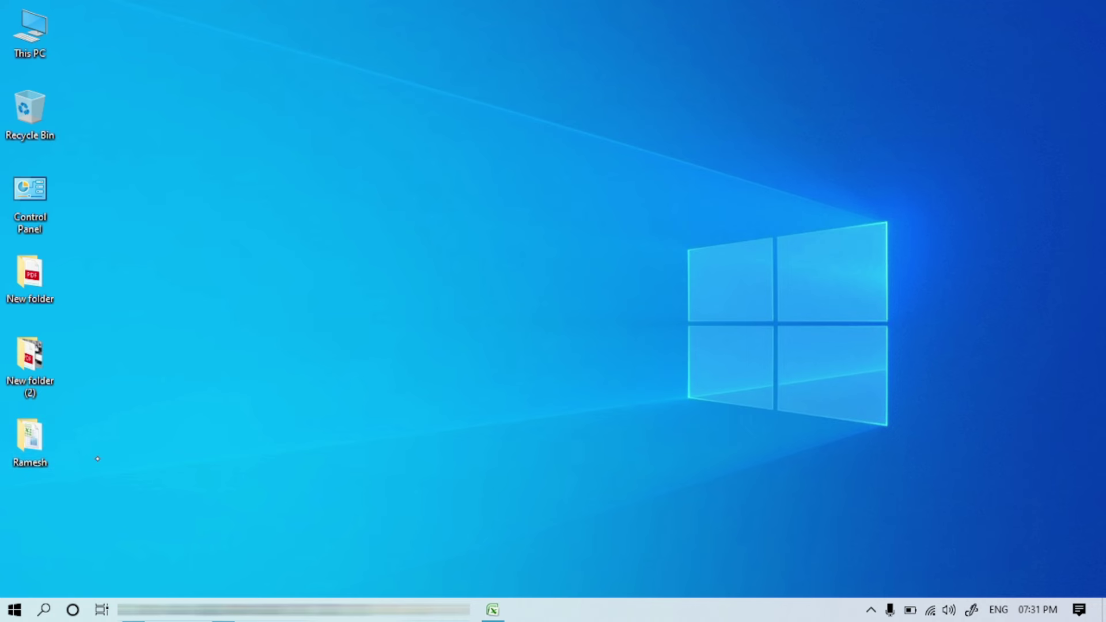
right_click(45, 451)
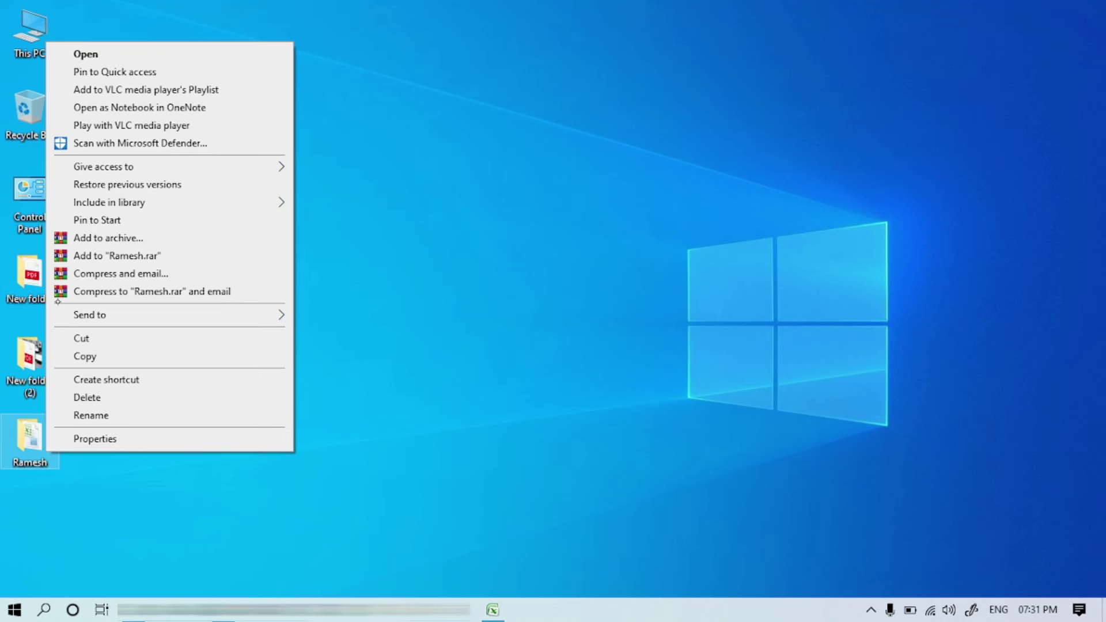
key(o)
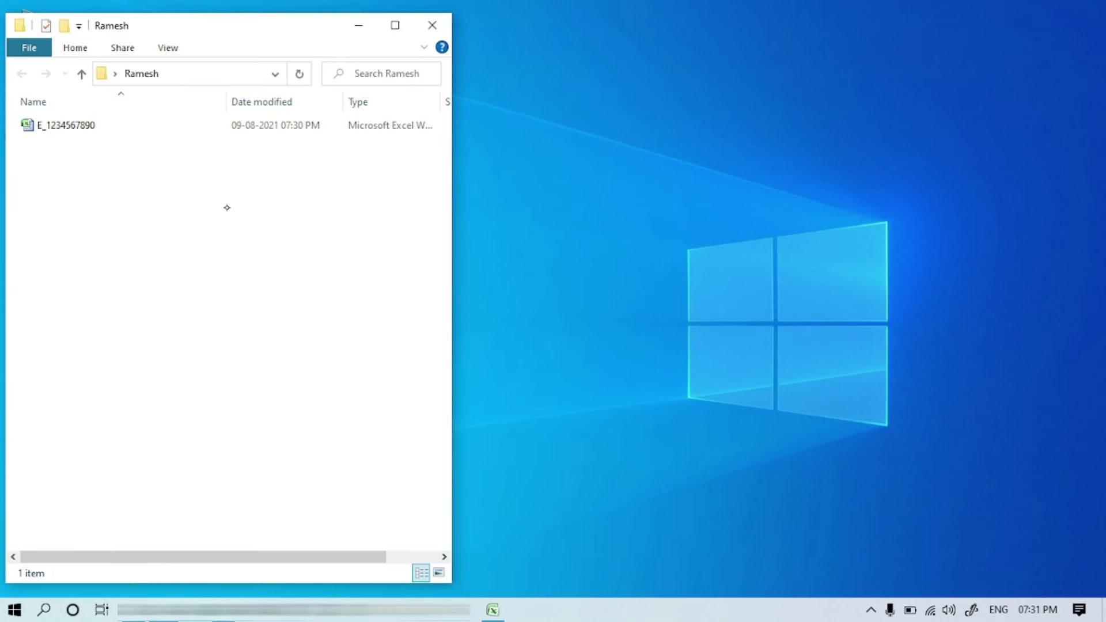
key(alt+F4)
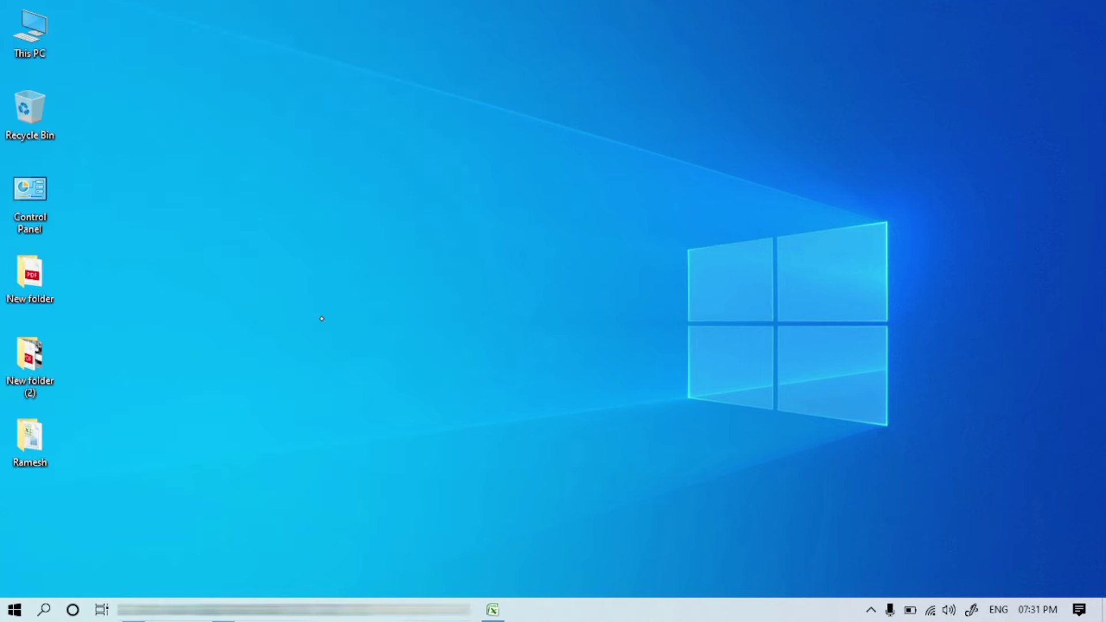
Switch to the question paper PDF, tick question 2 in red, and circle "7 rows" and the "9" of "9 columns".
key(alt+Tab)
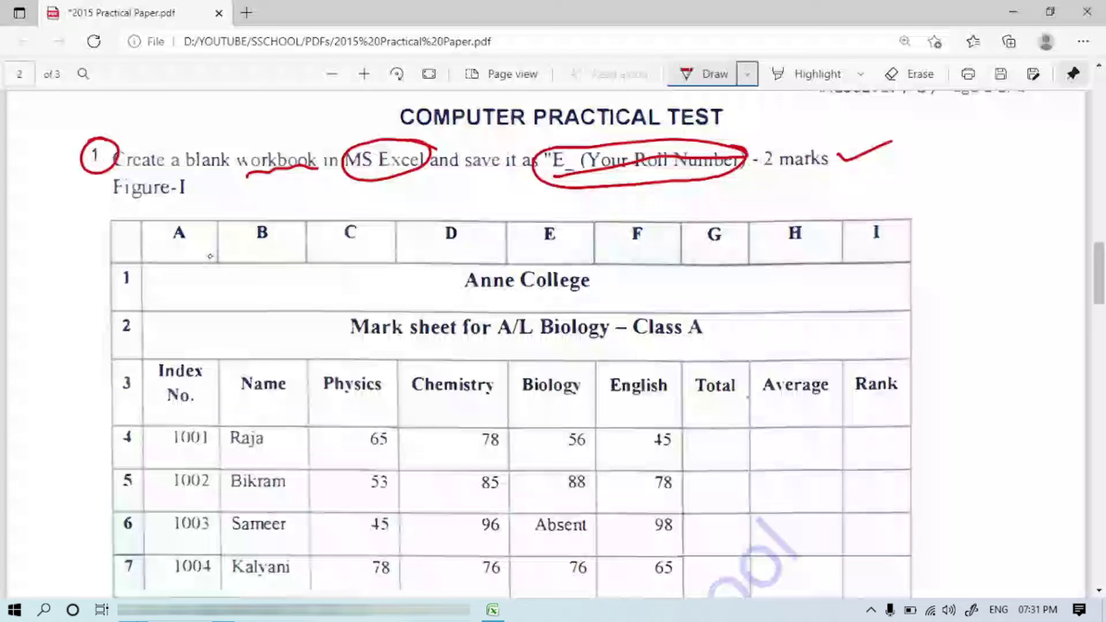
scroll(210, 256, down, 1)
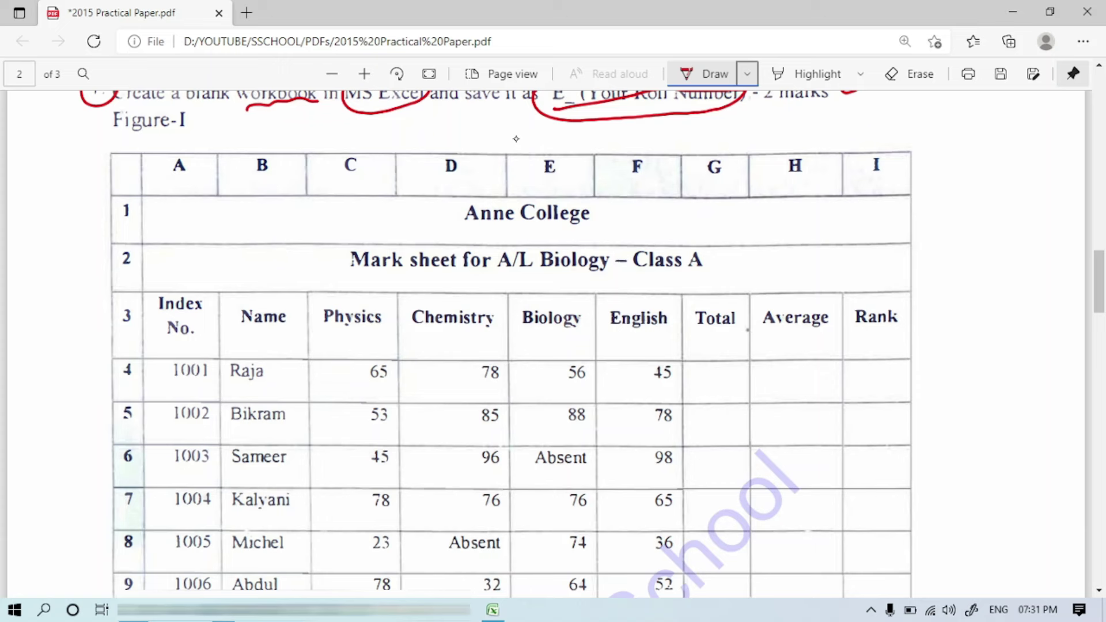
scroll(778, 482, down, 2)
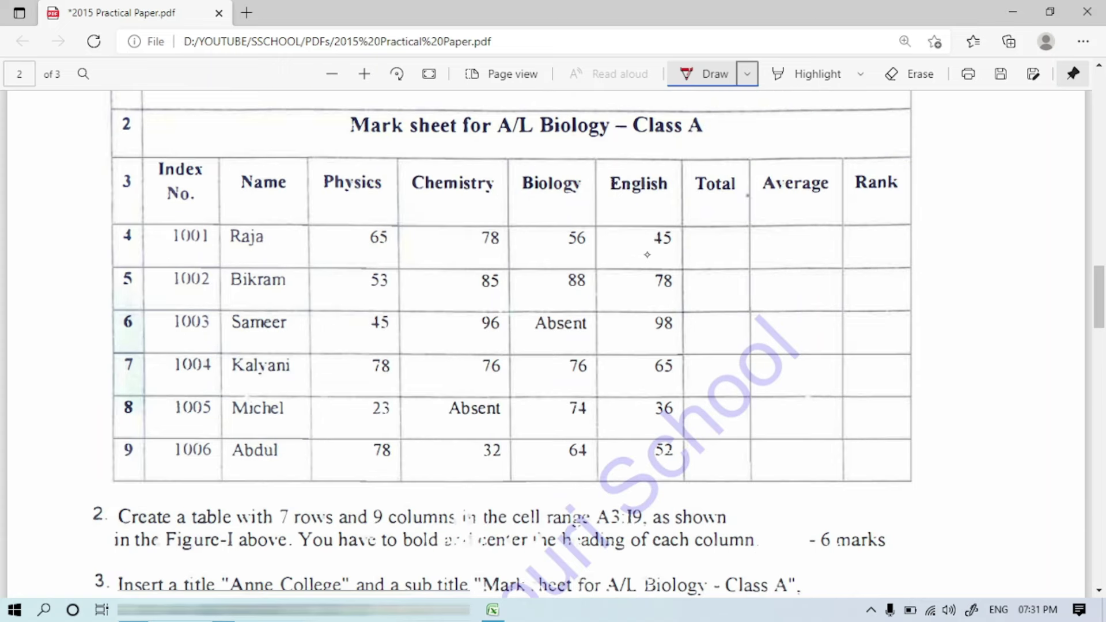
drag(79, 524, 113, 496)
mouse_move(340, 500)
mouse_down()
mouse_move(309, 496)
mouse_move(340, 500)
mouse_up()
drag(397, 504, 393, 502)
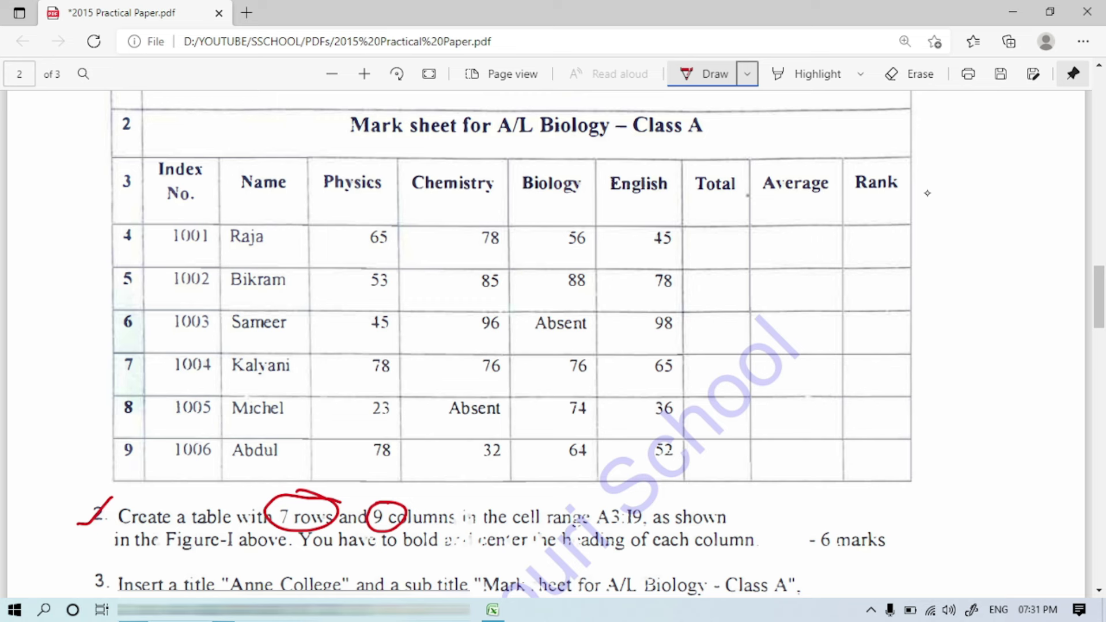
Draw a short red dash beside each of the seven table rows 3 to 9 in Figure-I.
drag(928, 194, 963, 187)
drag(924, 249, 959, 245)
drag(913, 299, 951, 296)
drag(919, 338, 952, 334)
drag(913, 379, 957, 376)
drag(911, 417, 948, 412)
drag(916, 462, 948, 460)
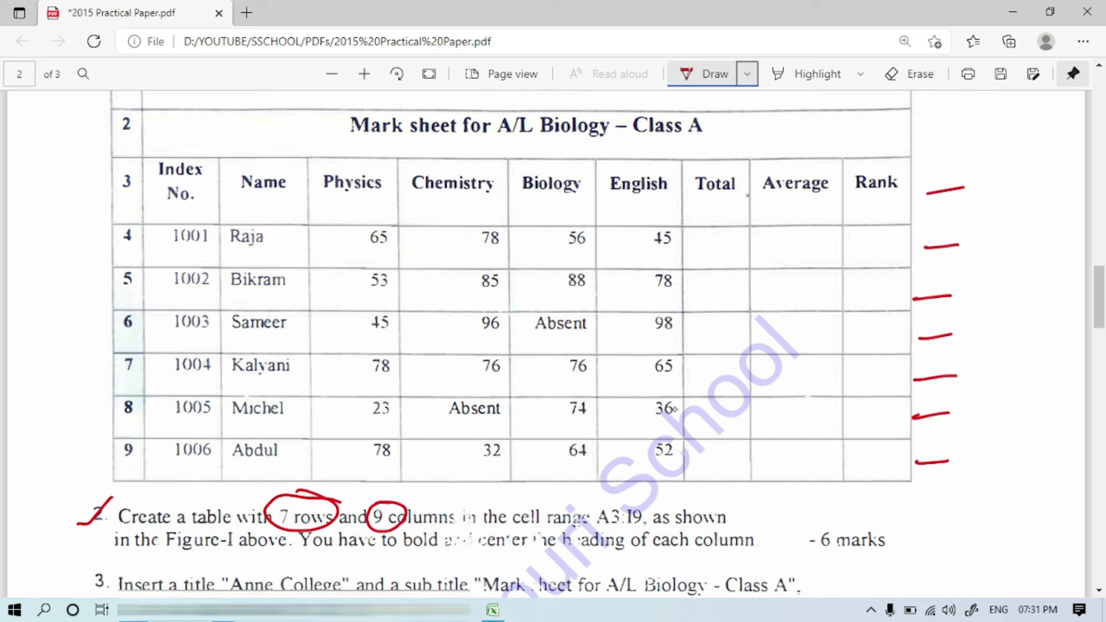
Draw a short vertical red stroke above each of the nine column headings, from Index No. to Rank.
drag(185, 147, 192, 171)
drag(269, 146, 277, 169)
drag(370, 147, 377, 174)
drag(455, 151, 462, 174)
drag(562, 144, 569, 174)
drag(632, 147, 637, 171)
drag(720, 152, 723, 173)
drag(804, 149, 812, 171)
drag(853, 148, 856, 168)
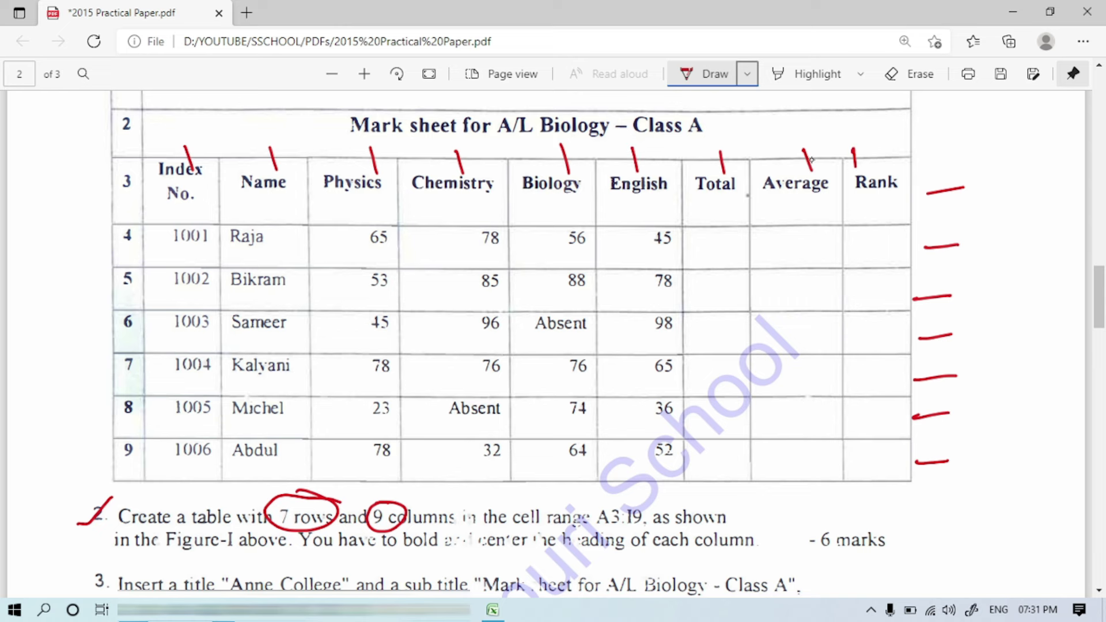
Circle row number 9, the 6 marks, "bold" and "each column" in red, and underline "A3:I9", "and", "center" and "heading".
scroll(811, 160, up, 3)
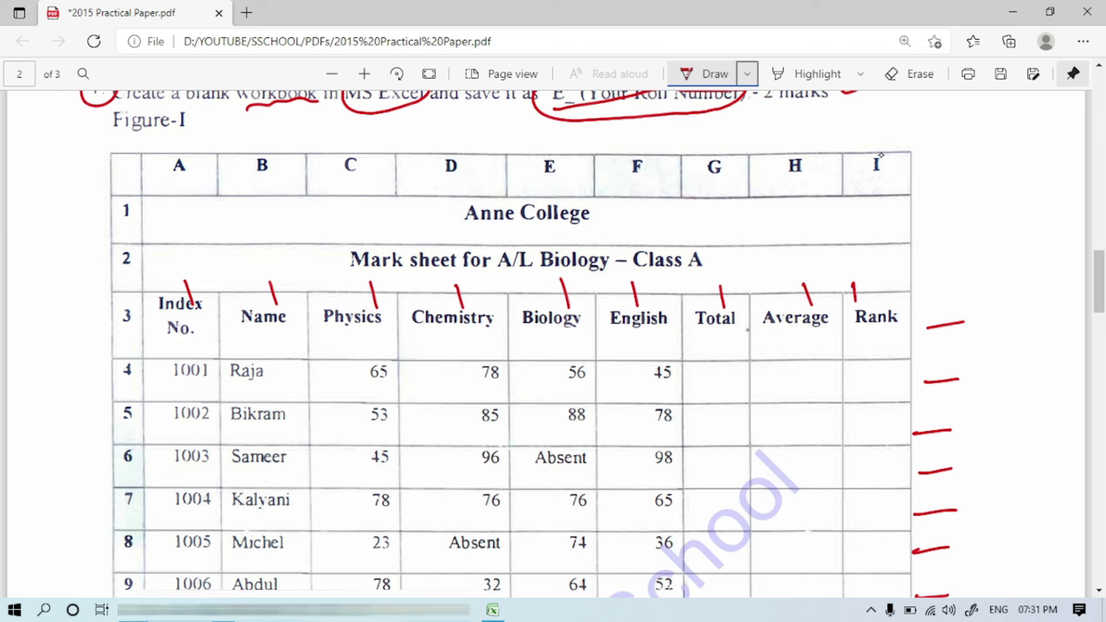
scroll(881, 154, down, 3)
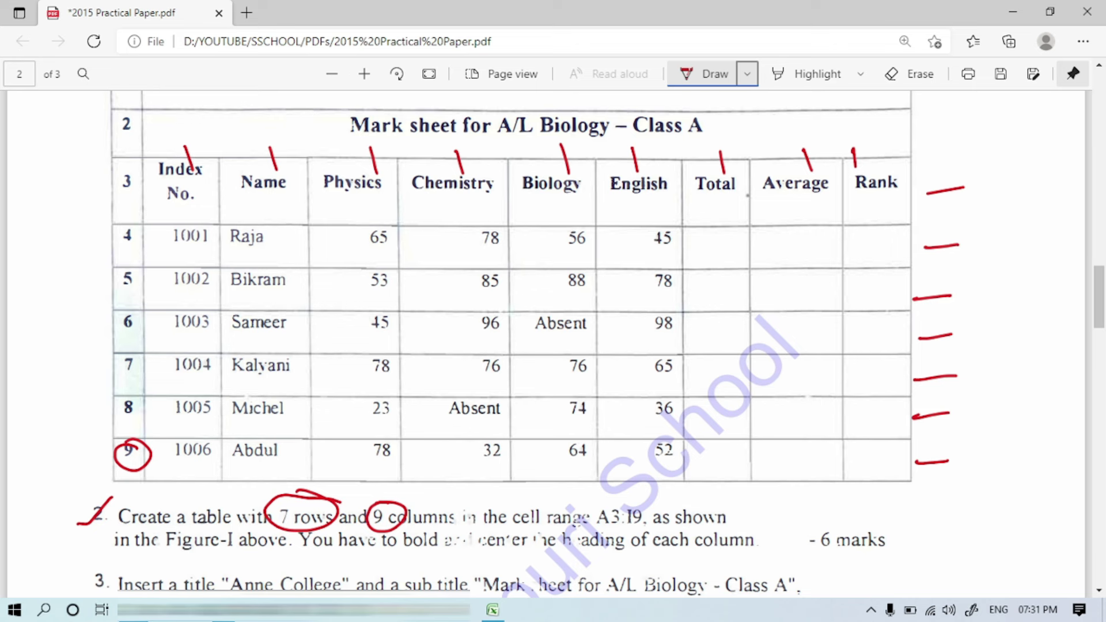
mouse_move(837, 532)
mouse_down()
mouse_move(823, 521)
mouse_move(838, 529)
mouse_up()
drag(597, 528, 653, 526)
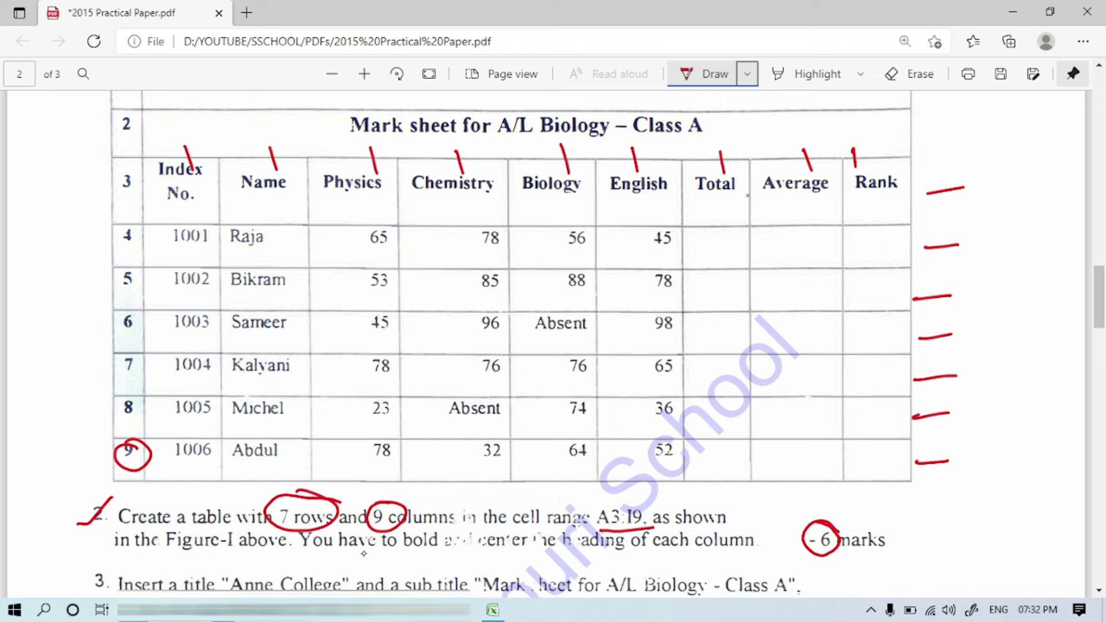
mouse_move(439, 523)
mouse_down()
mouse_move(398, 539)
mouse_move(628, 552)
mouse_up()
mouse_move(716, 535)
mouse_down()
mouse_move(743, 553)
mouse_move(750, 542)
mouse_move(714, 529)
mouse_up()
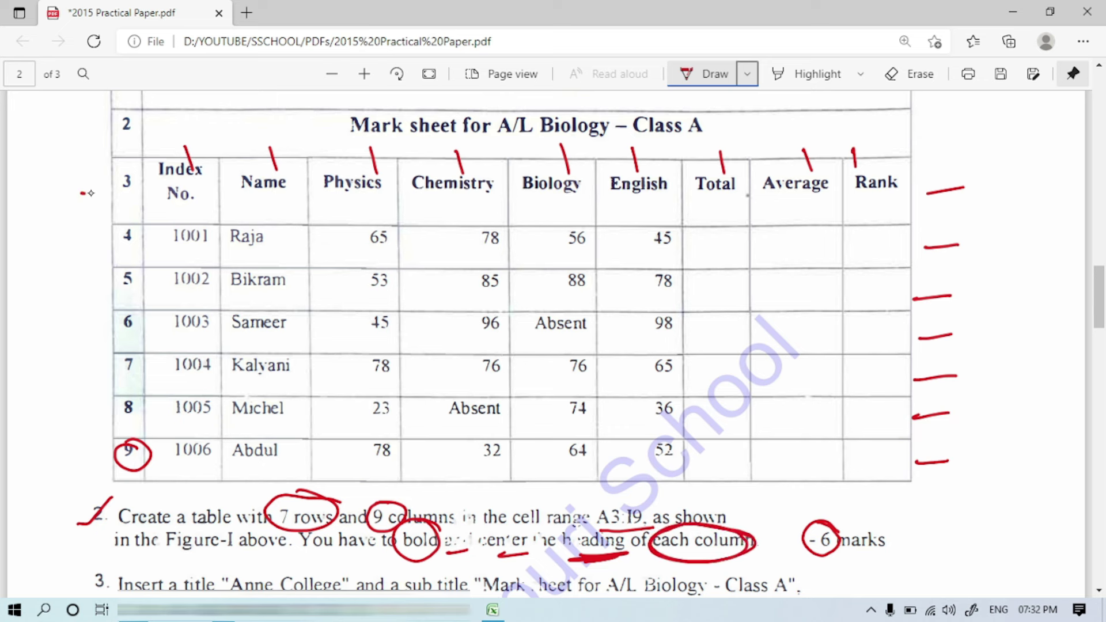
Draw a red arrow pointing to row 3 of Figure-I and tick each of its nine column headings.
drag(90, 193, 112, 192)
drag(170, 212, 286, 194)
mouse_move(360, 203)
mouse_down()
mouse_move(394, 192)
mouse_move(471, 197)
mouse_up()
drag(526, 204, 570, 190)
drag(636, 200, 675, 196)
drag(704, 211, 818, 203)
drag(850, 209, 882, 204)
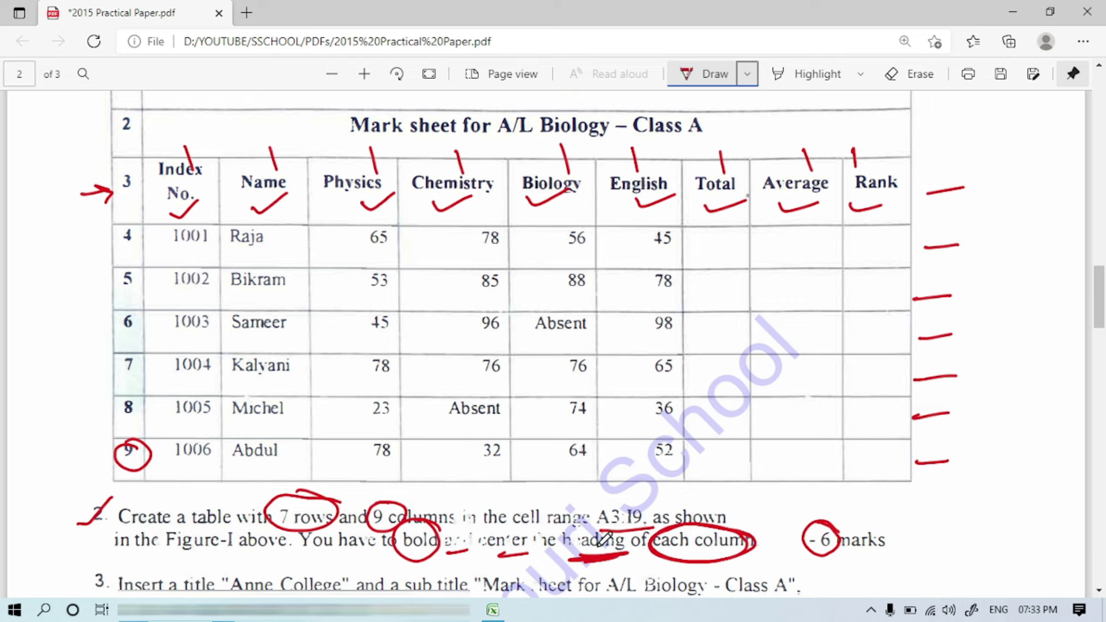
Switch to the Excel workbook and enter the heading "Index No." in cell A3 of Sheet1.
click(494, 610)
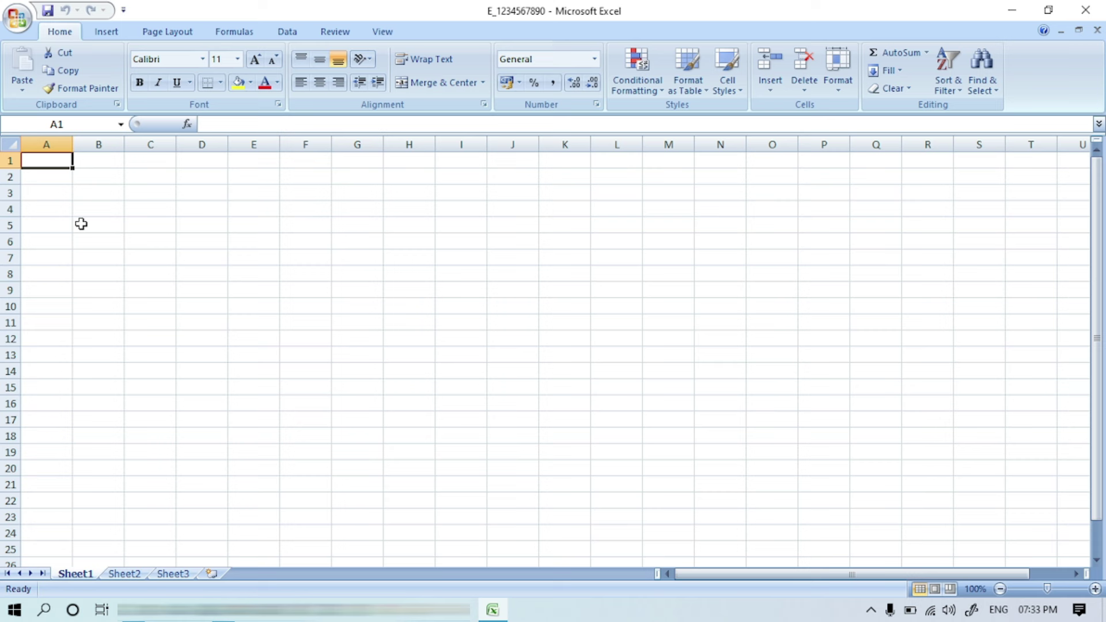
click(52, 191)
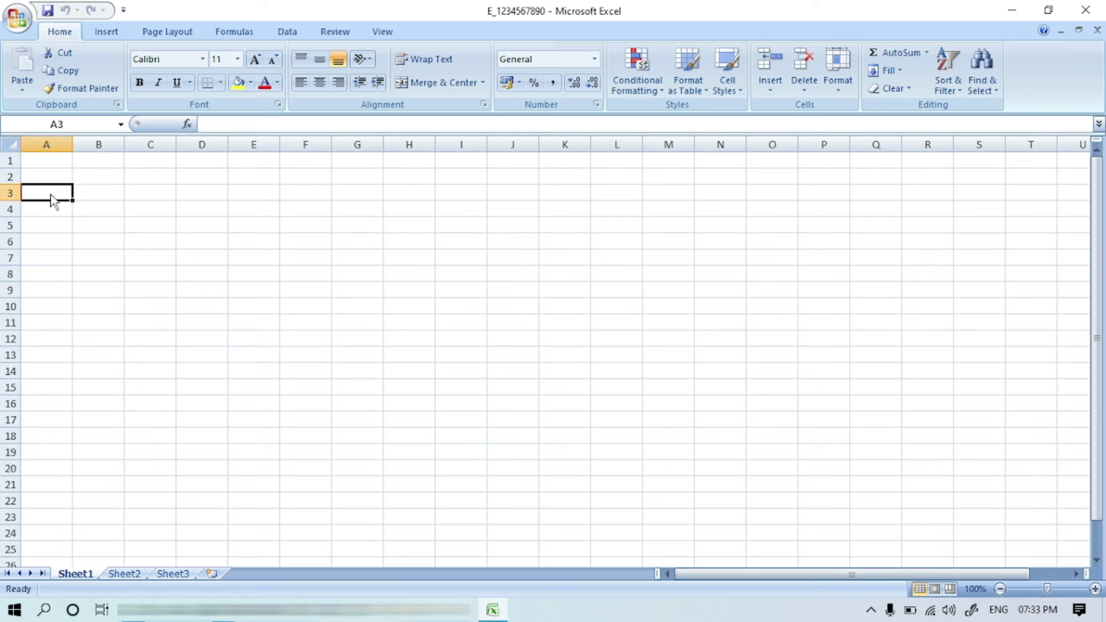
text(Index No)
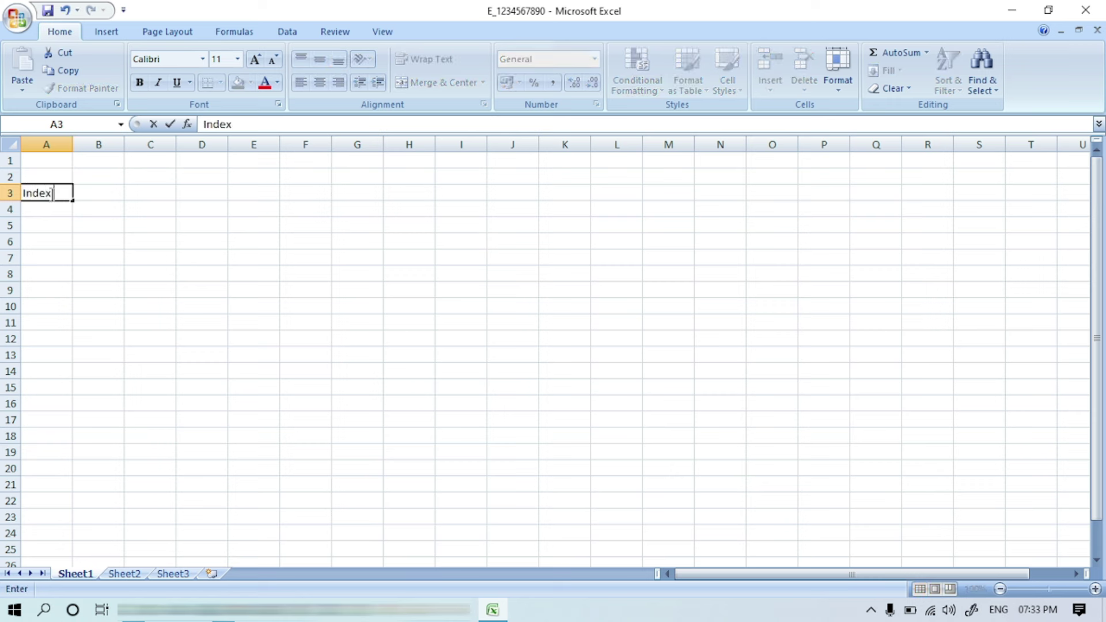
text(.)
key(Tab)
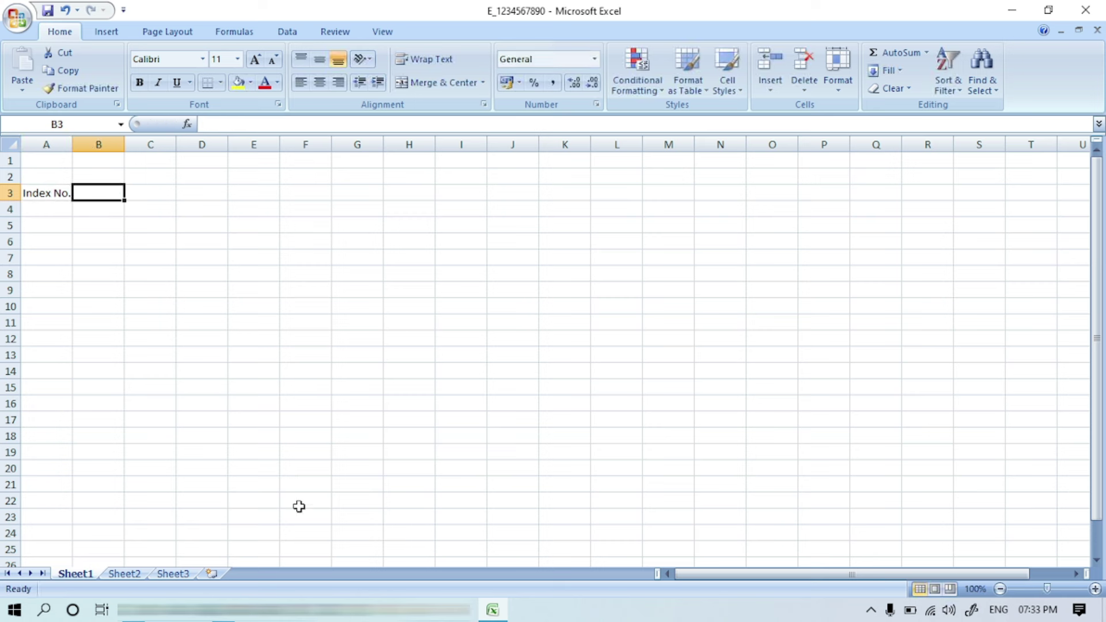
Circle the "Index No." heading in red on the question paper PDF and return to the Excel workbook.
key(alt+Tab)
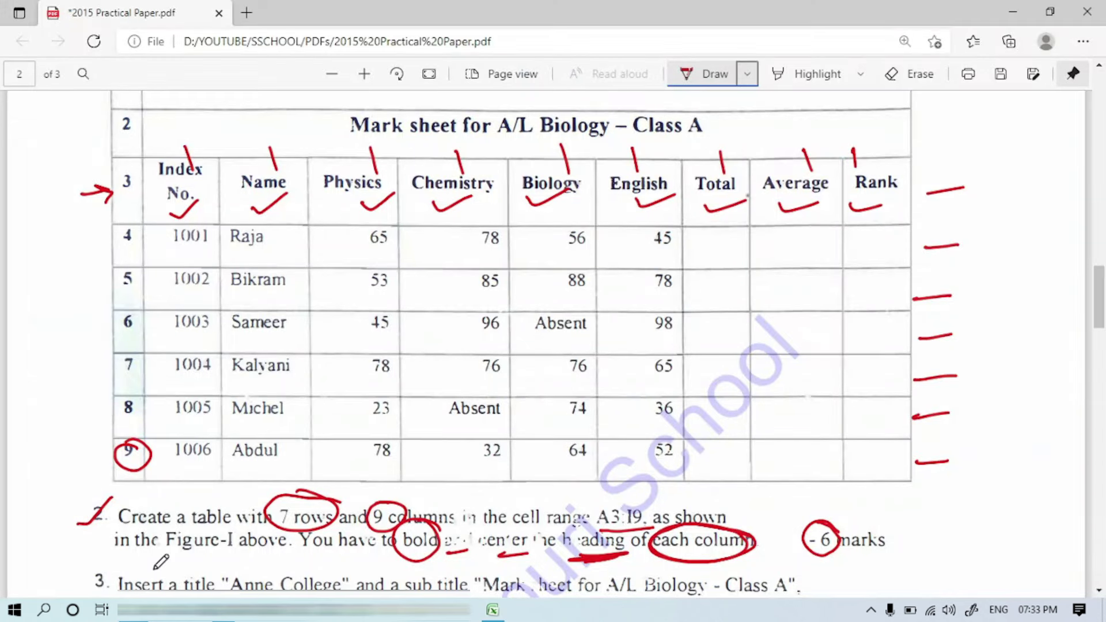
mouse_move(199, 155)
mouse_down()
mouse_move(157, 166)
mouse_move(175, 234)
mouse_move(208, 184)
mouse_move(190, 149)
mouse_up()
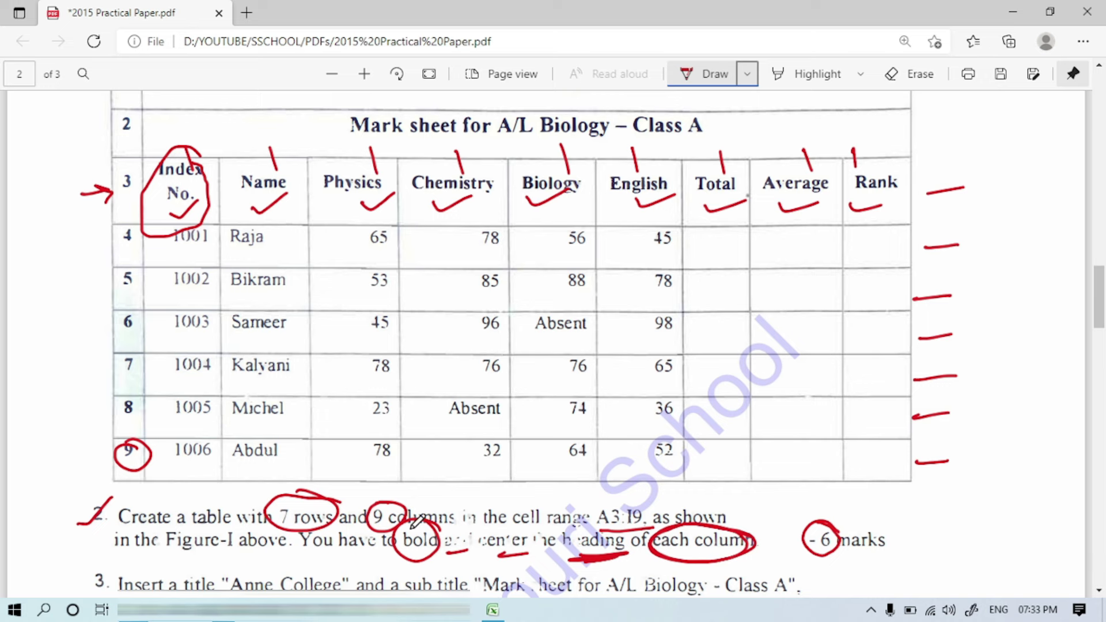
click(494, 609)
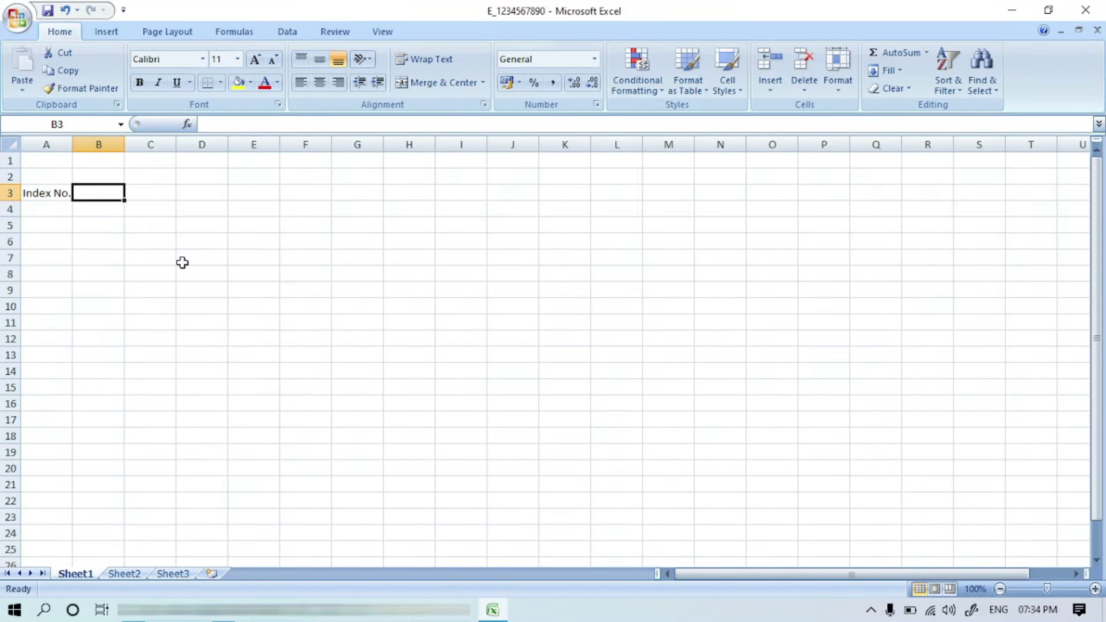
Enter the headings "Name", "Physics", "Chemistry" and "Biology" in cells B3 to E3.
text(Name)
key(Tab)
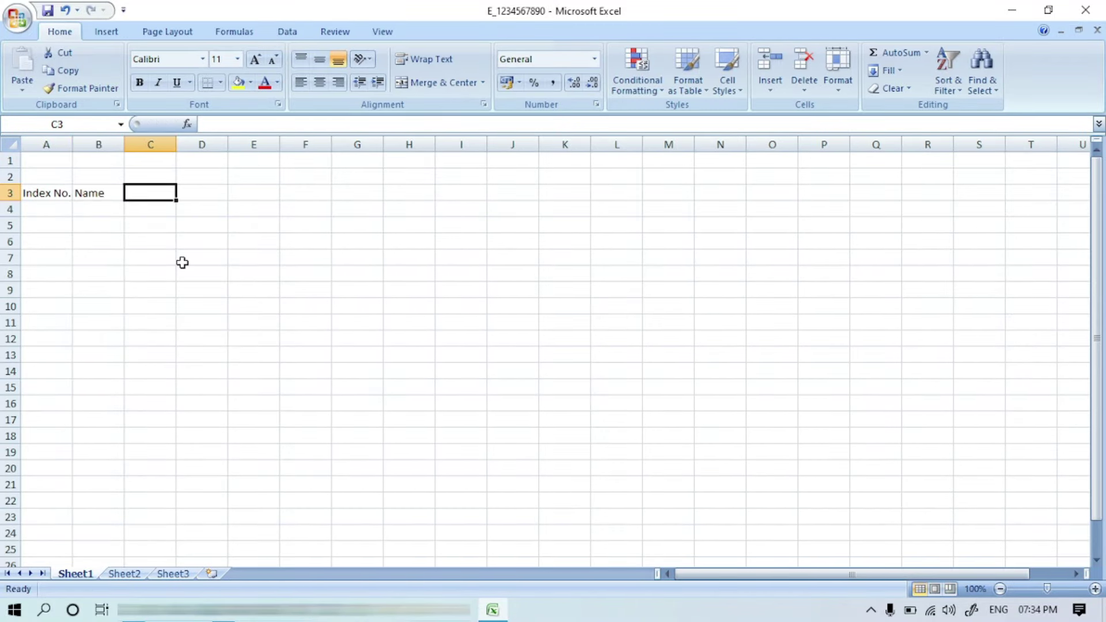
text(Physics)
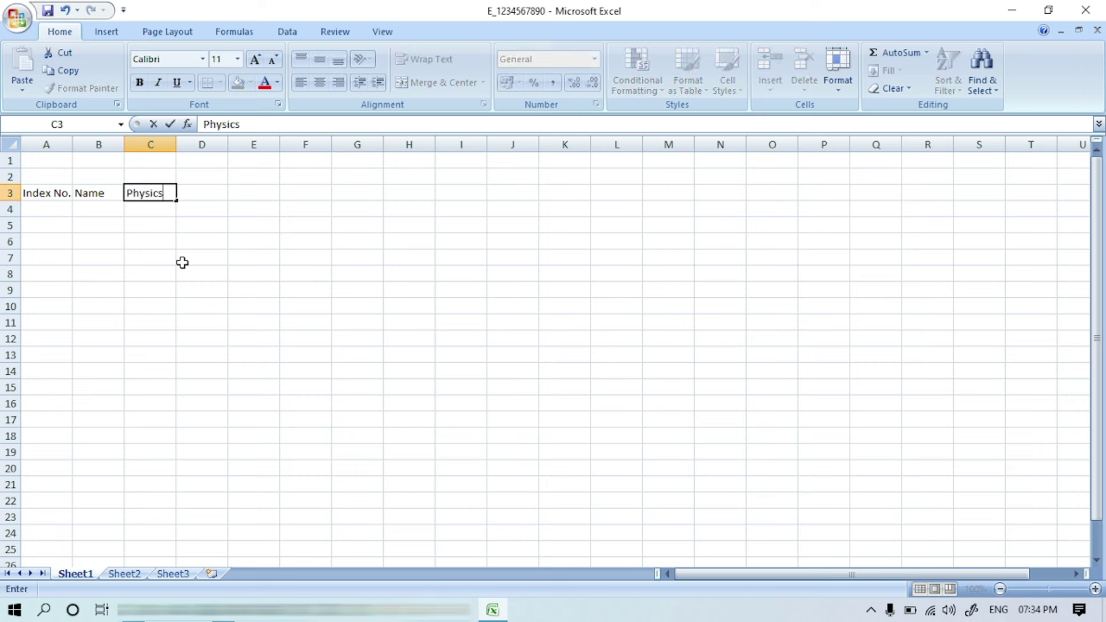
key(Tab)
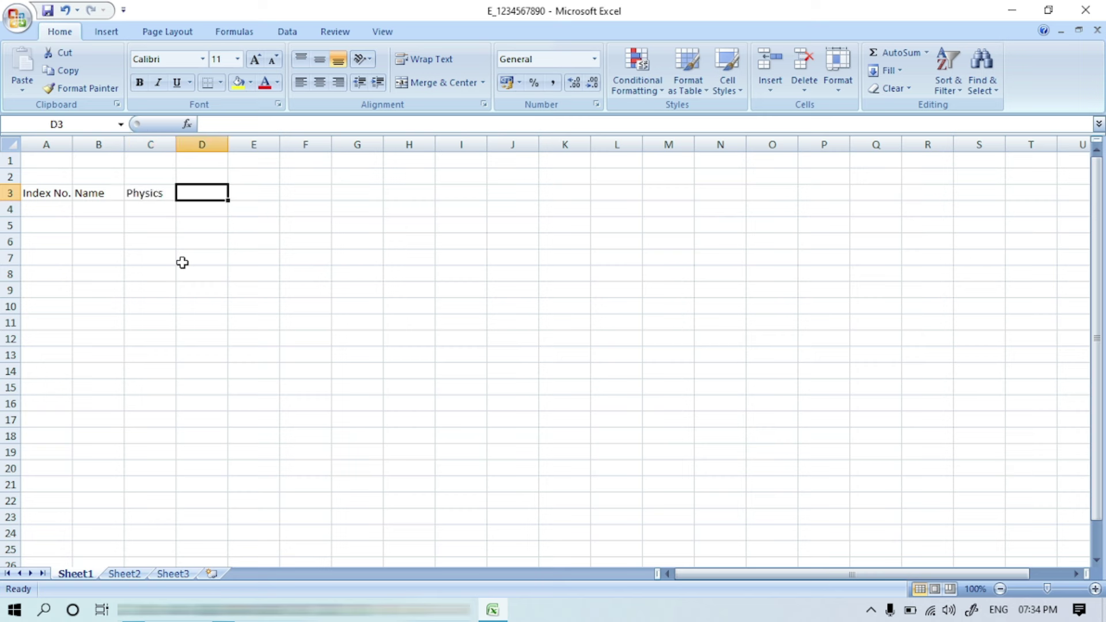
text(C)
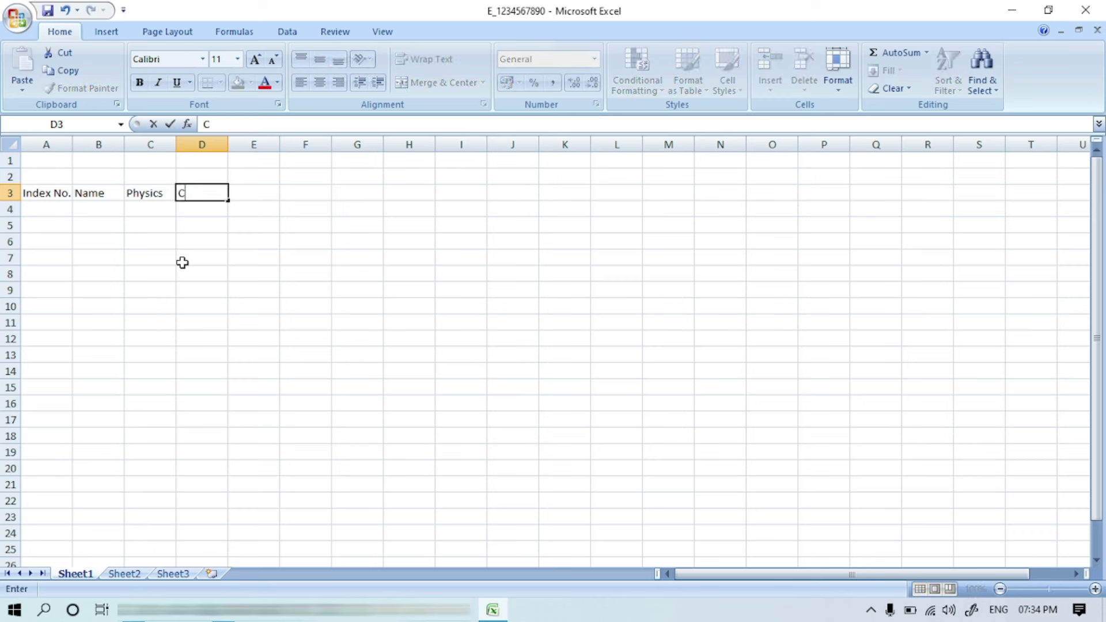
text(hemistry)
key(Tab)
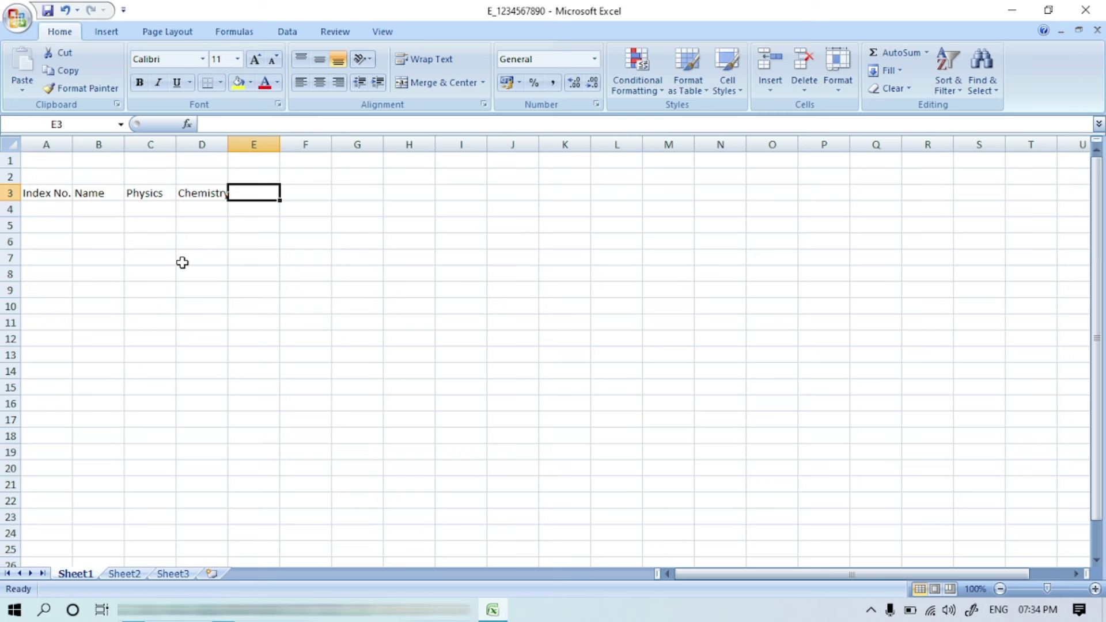
text(Bio)
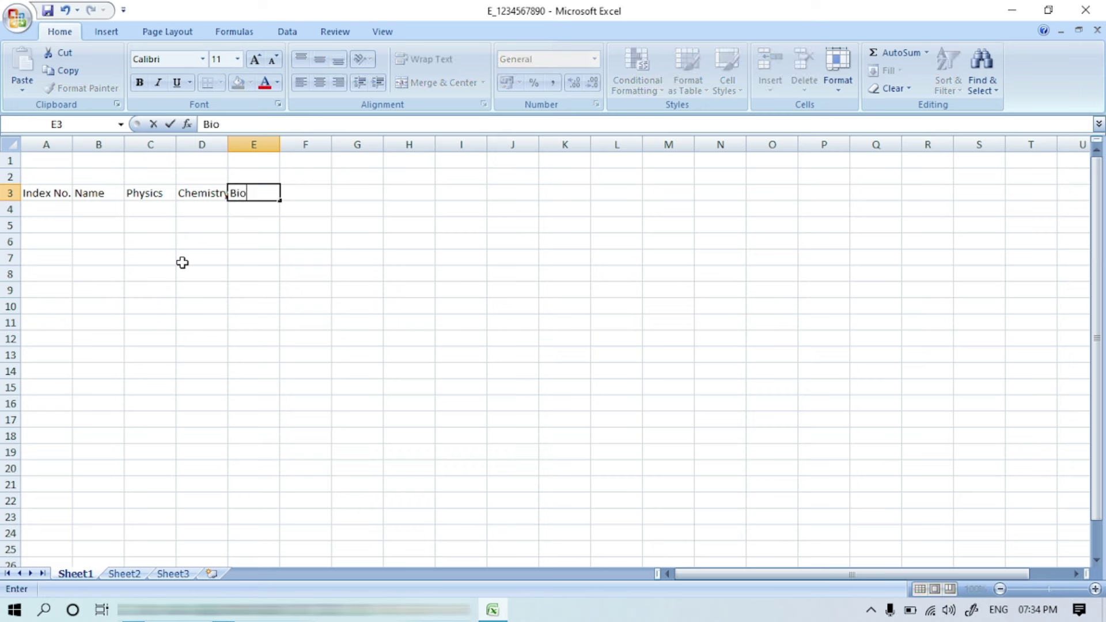
text(logy)
key(Tab)
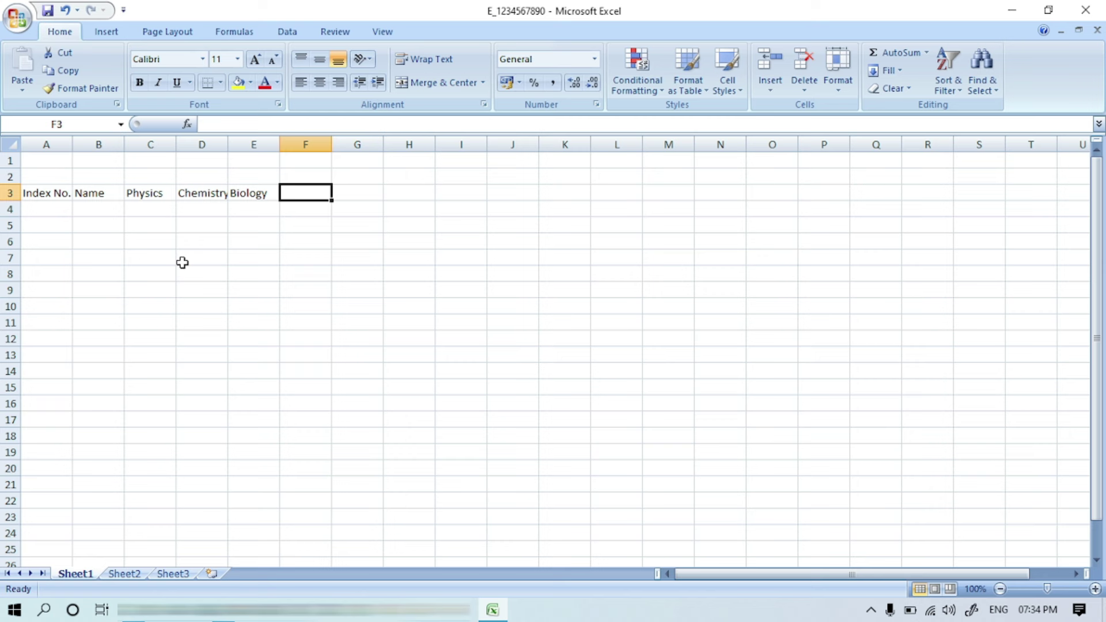
Enter the remaining headings "English", "Total", "Average" and "Rank" in cells F3 to I3.
text(English)
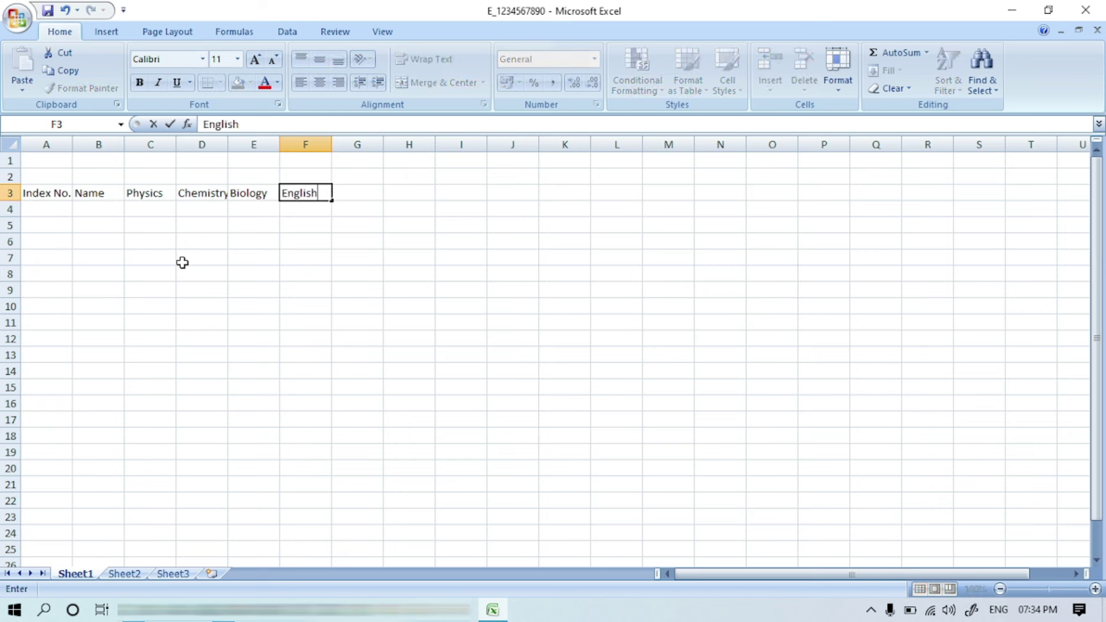
key(Tab)
text(Total)
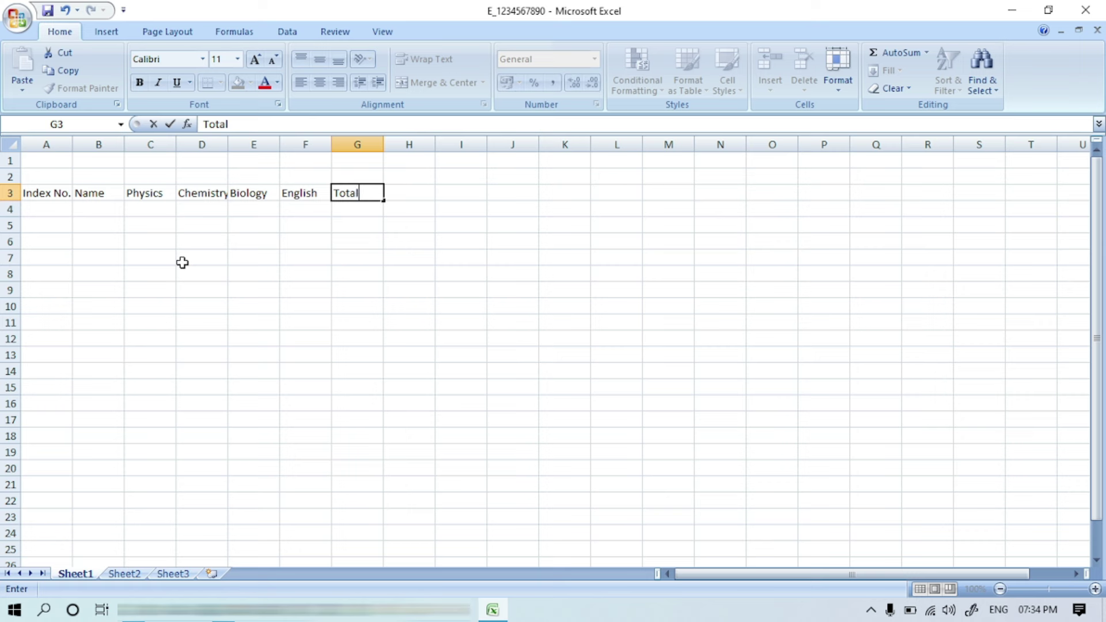
key(Tab)
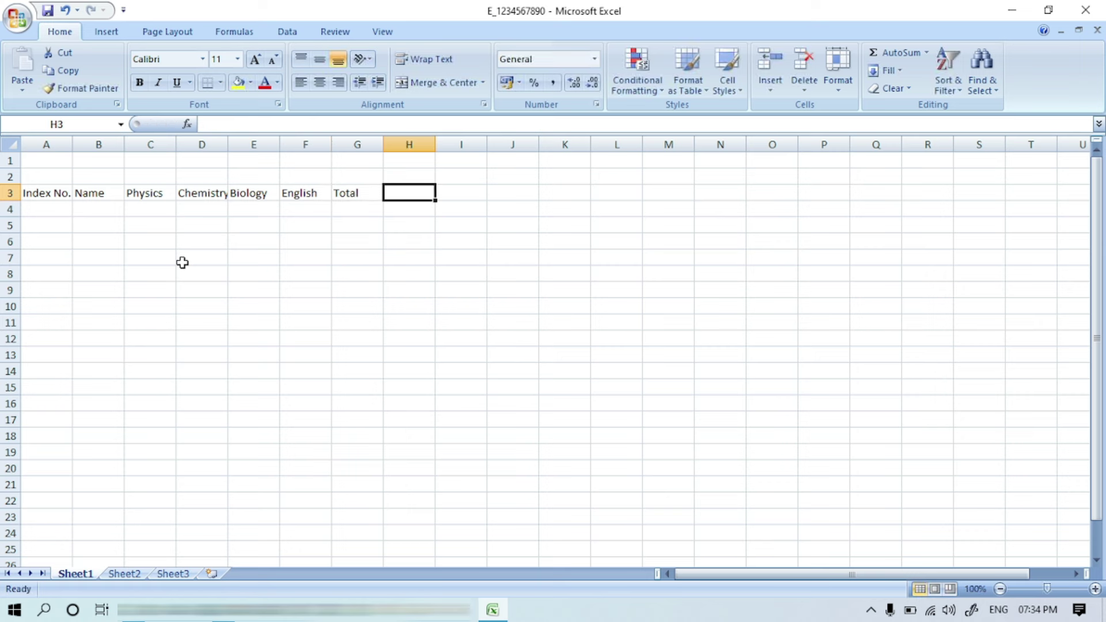
text(Average)
key(Tab)
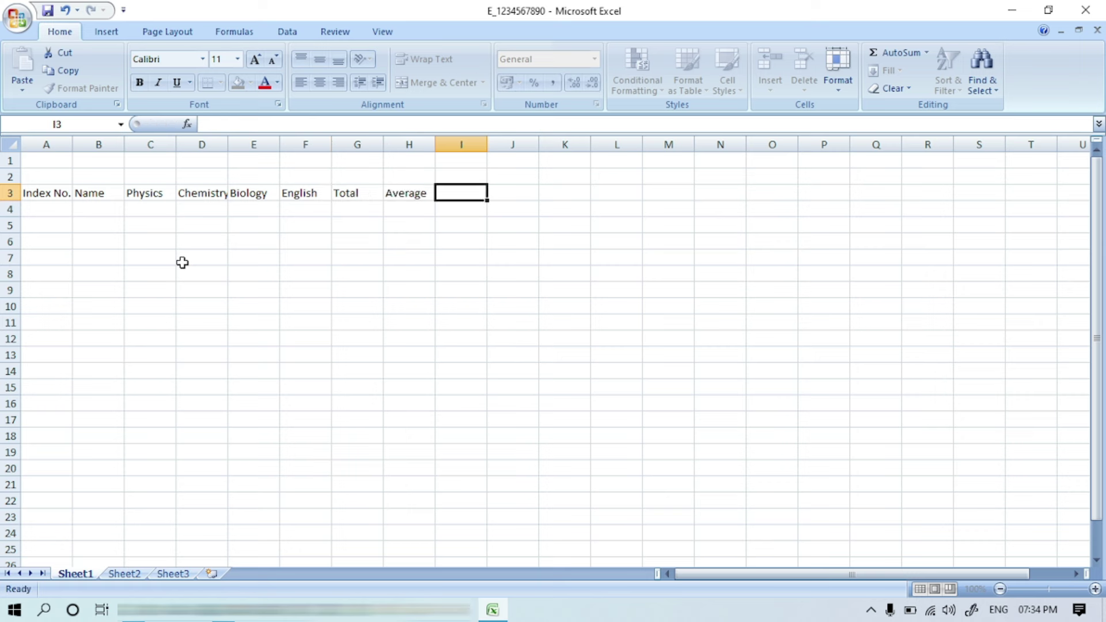
text(Rank)
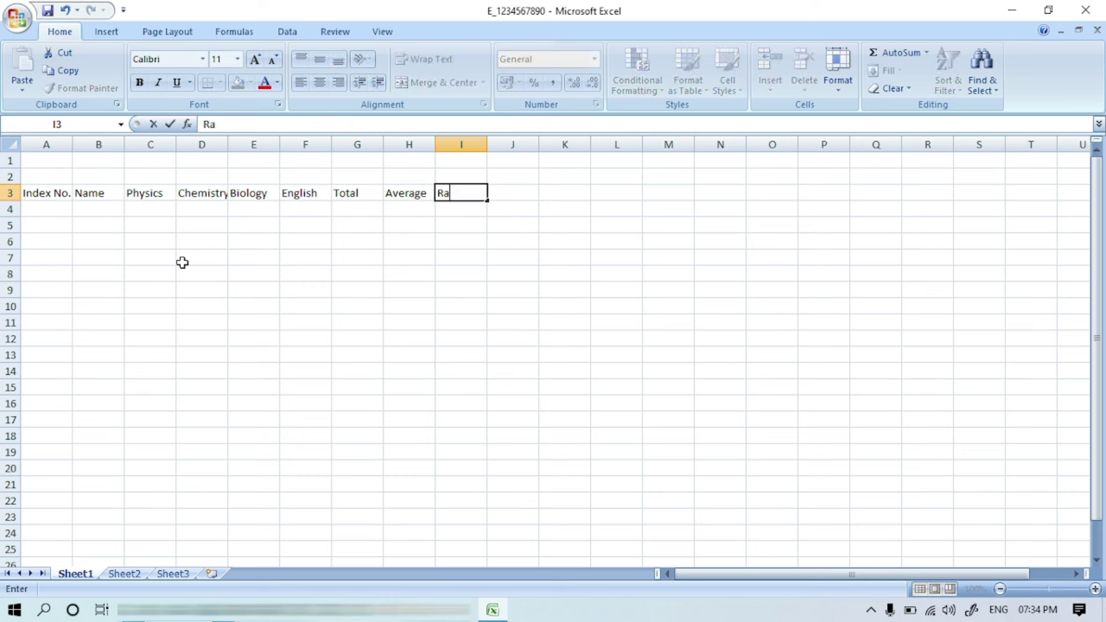
click(476, 240)
Make the column headings in A3:I3 bold and centre them horizontally and vertically in their cells.
drag(54, 193, 449, 190)
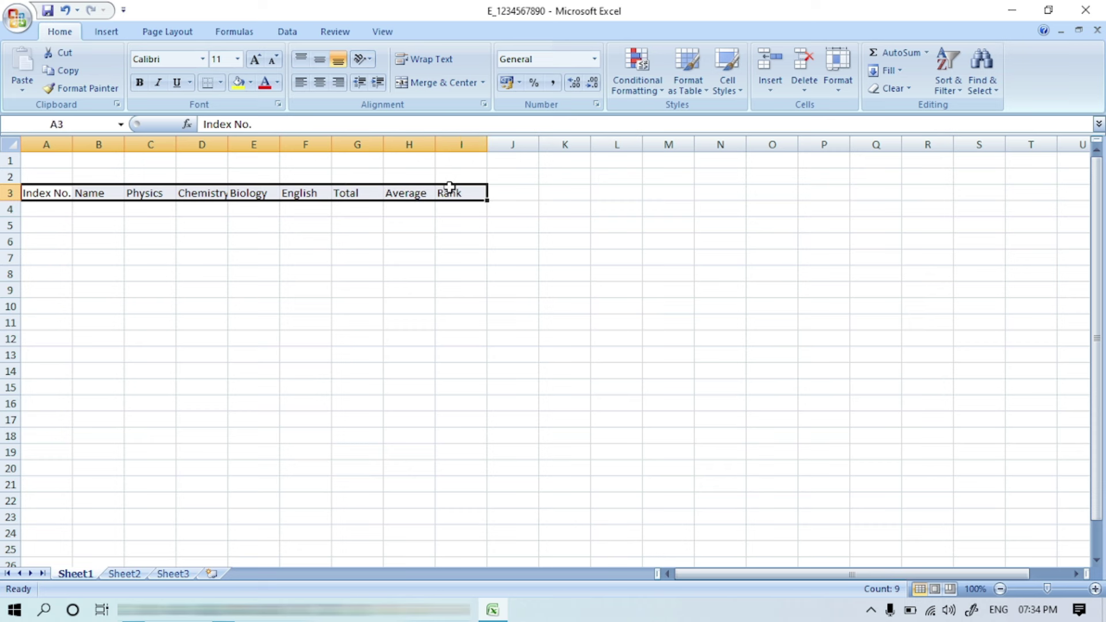
click(138, 81)
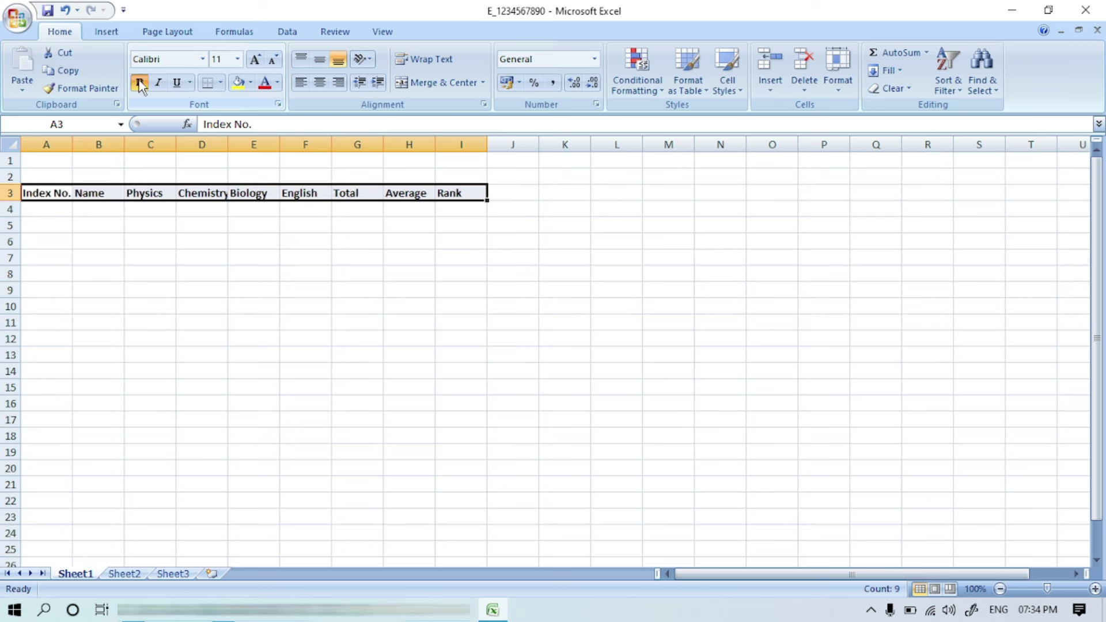
click(321, 86)
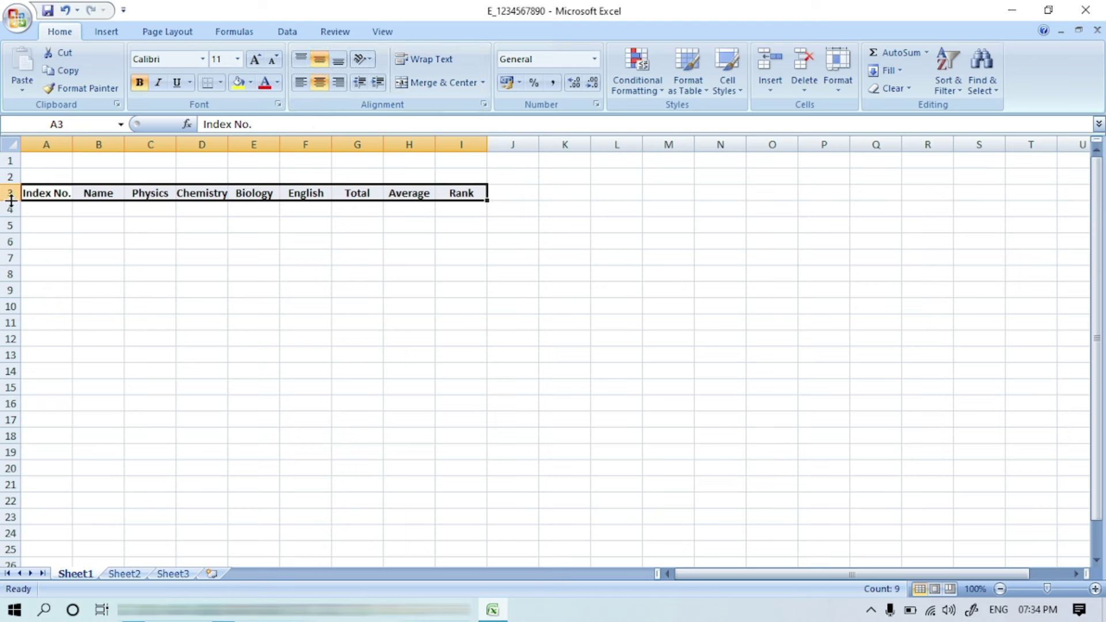
Increase the height of row 3 to fit two lines and wrap the "Index No." heading in A3.
drag(10, 201, 9, 224)
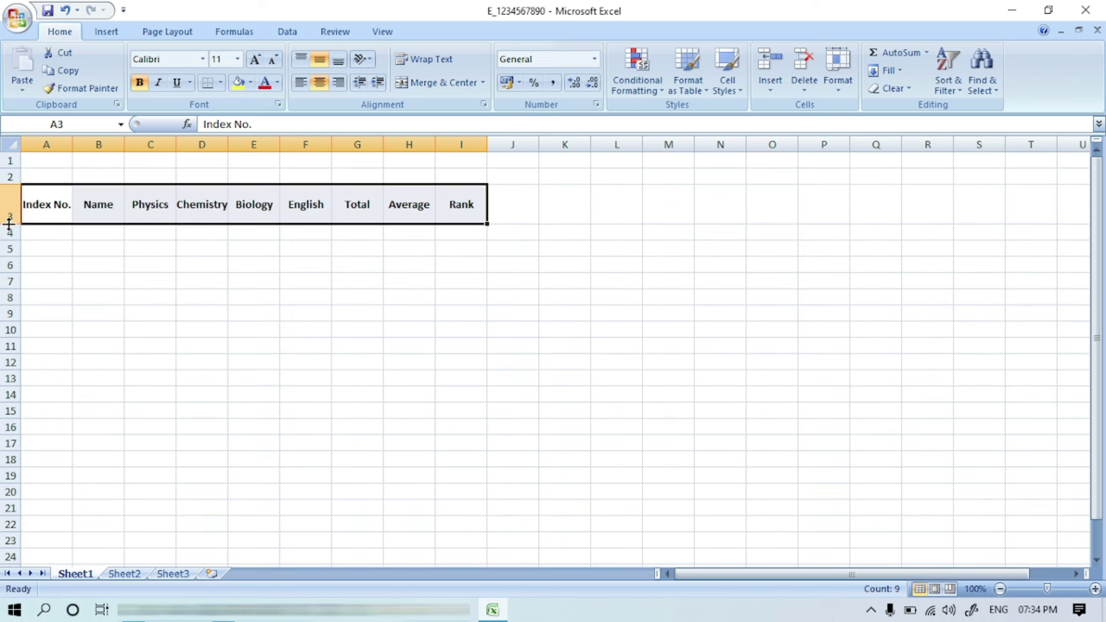
click(91, 207)
click(58, 210)
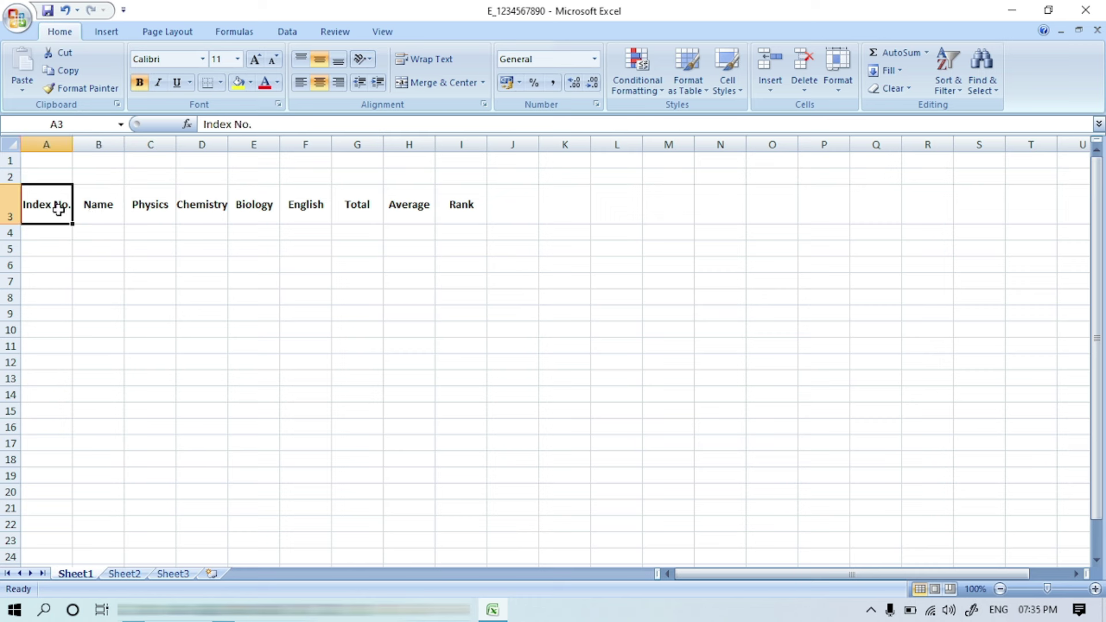
click(427, 60)
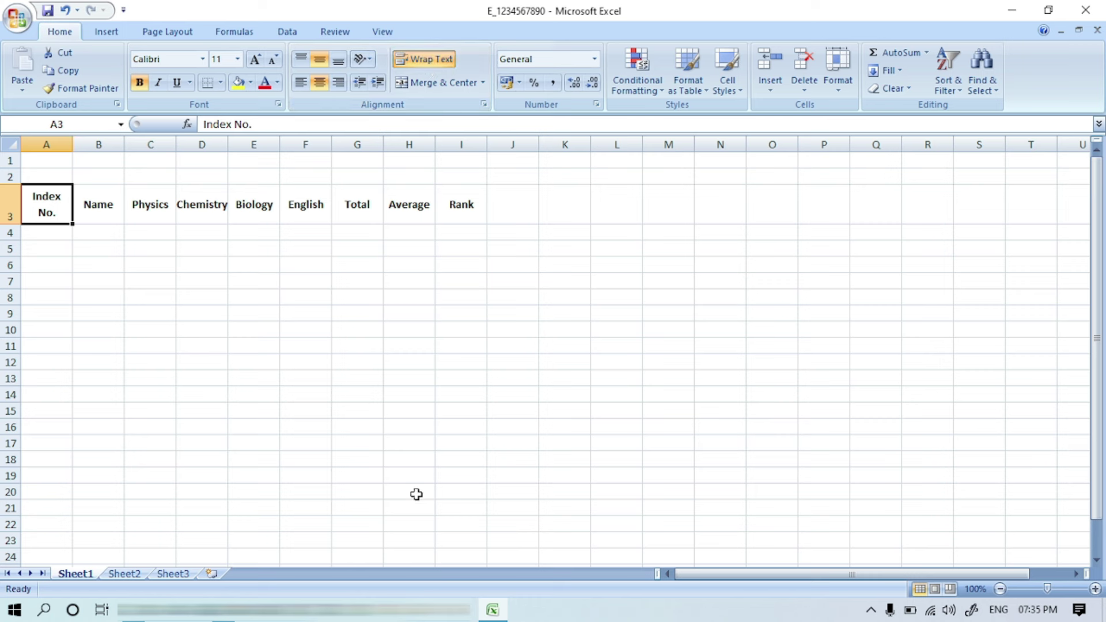
Switch to the question paper PDF and mark question 3's title, subtitle, centering, bold and font sizes 16 and 14 in red.
key(alt+Tab)
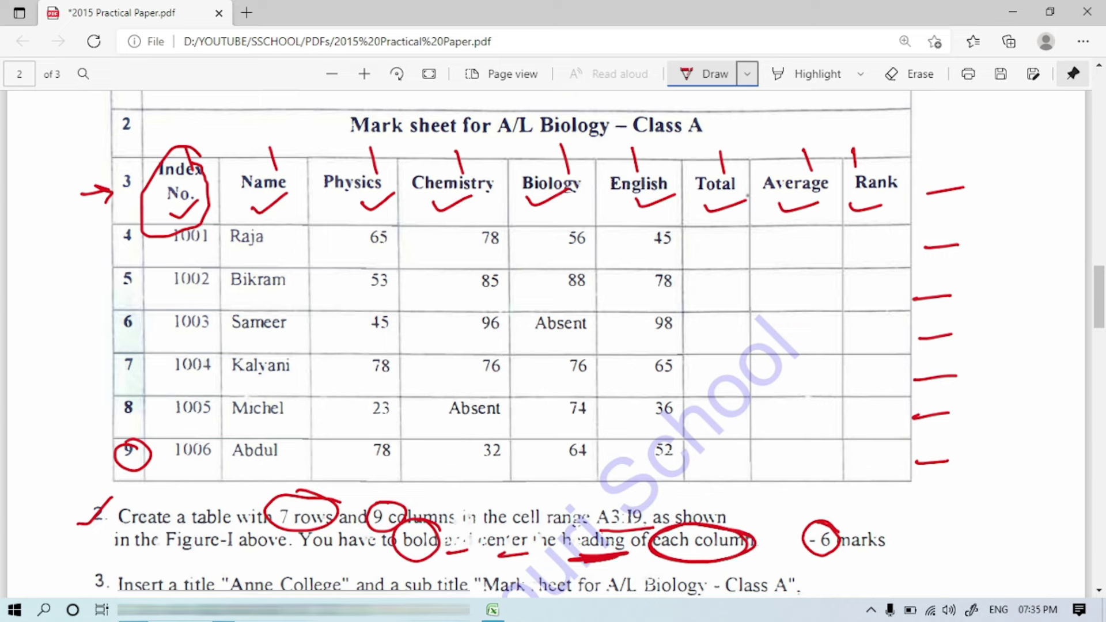
scroll(546, 340, down, 5)
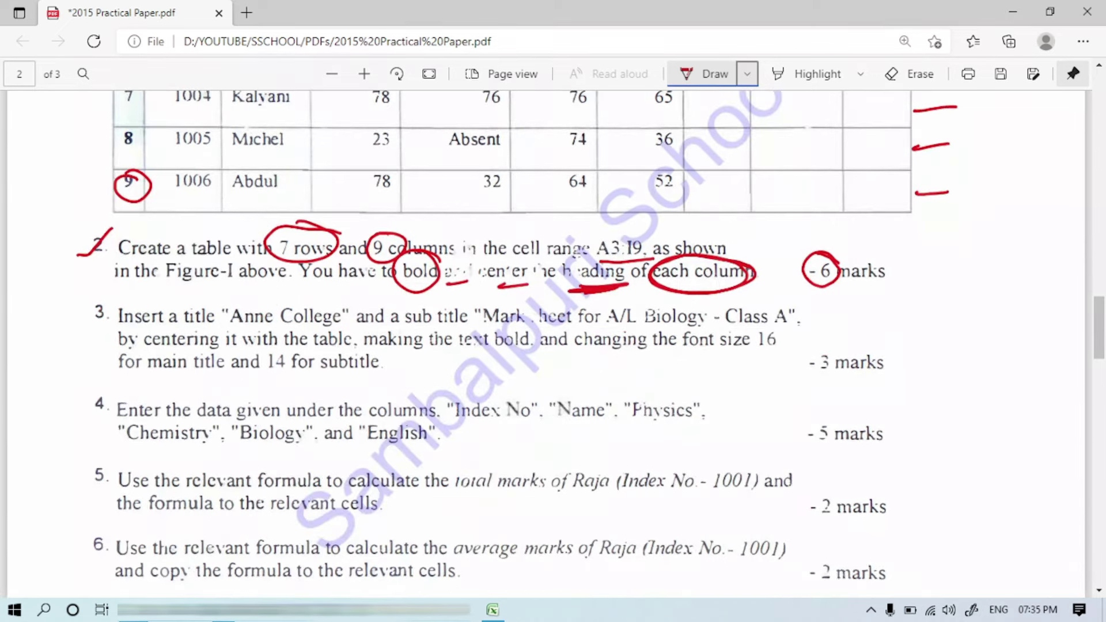
mouse_move(221, 321)
mouse_down()
mouse_move(254, 295)
mouse_move(247, 329)
mouse_move(350, 321)
mouse_up()
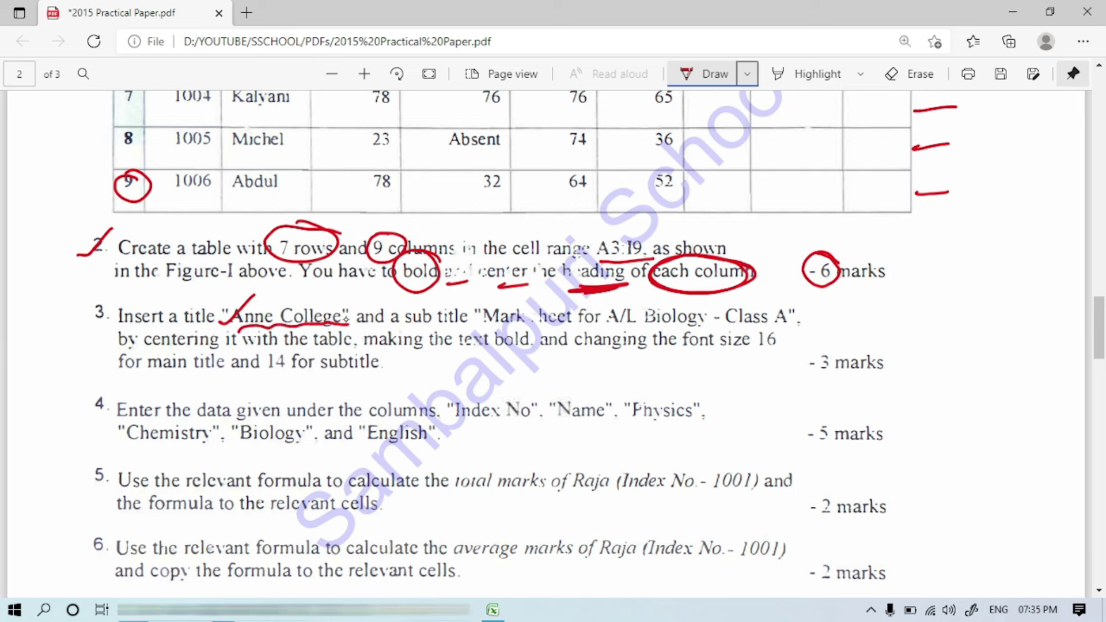
mouse_move(482, 326)
mouse_down()
mouse_move(809, 326)
mouse_move(759, 358)
mouse_move(788, 329)
mouse_up()
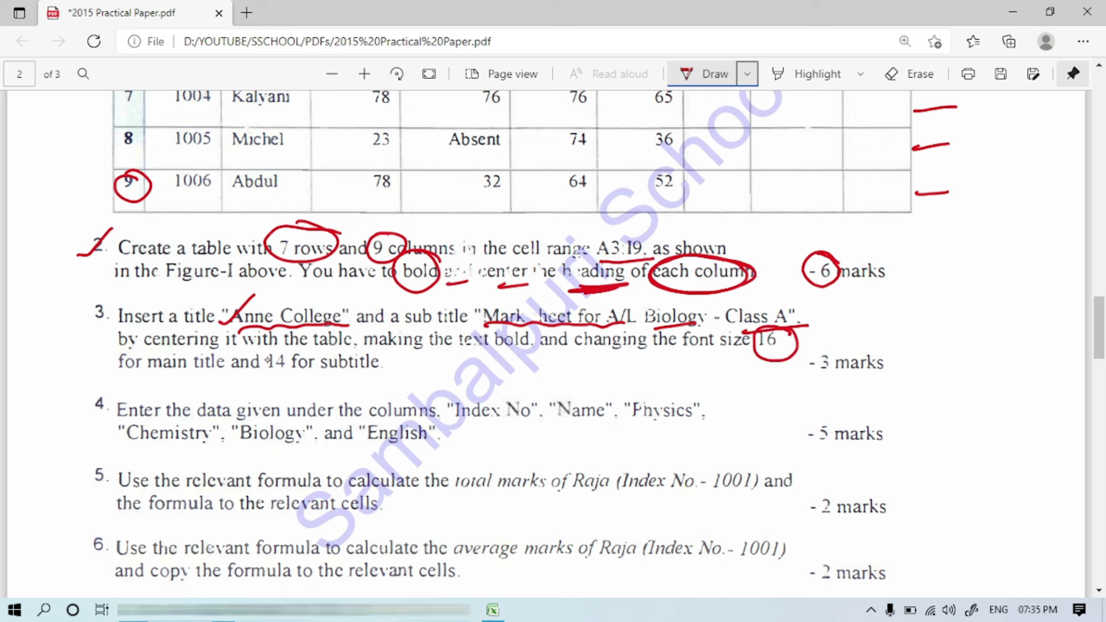
mouse_move(289, 349)
mouse_down()
mouse_move(271, 345)
mouse_move(269, 375)
mouse_move(295, 348)
mouse_up()
drag(495, 356, 535, 349)
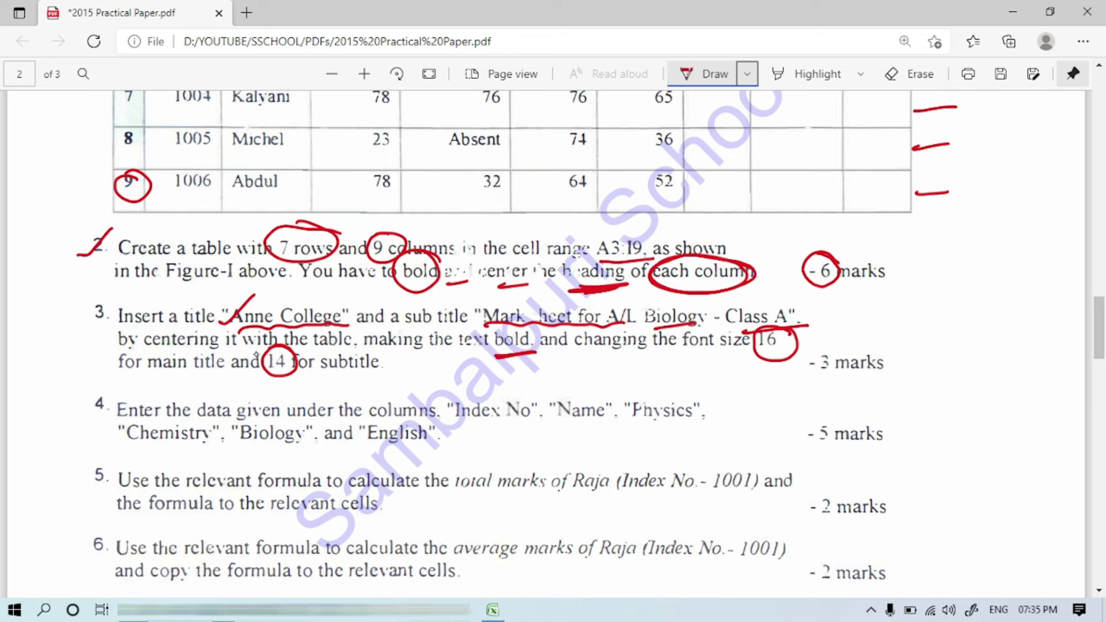
drag(179, 358, 226, 352)
Return to the Excel workbook and merge and centre the ranges A1:I1 and A2:I2 above the table.
click(493, 609)
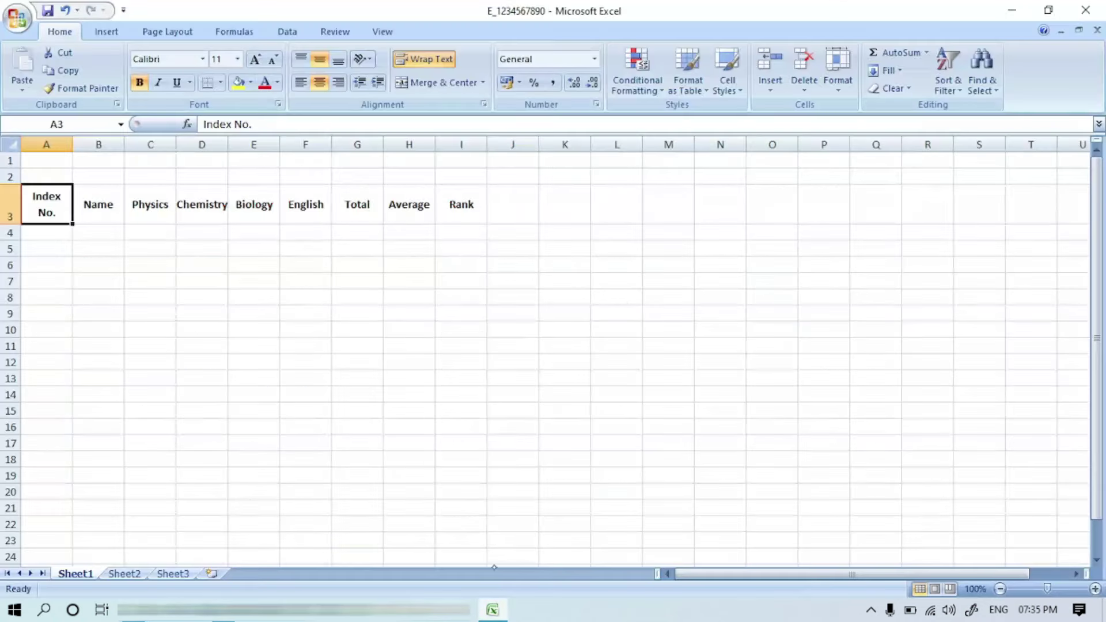
click(55, 163)
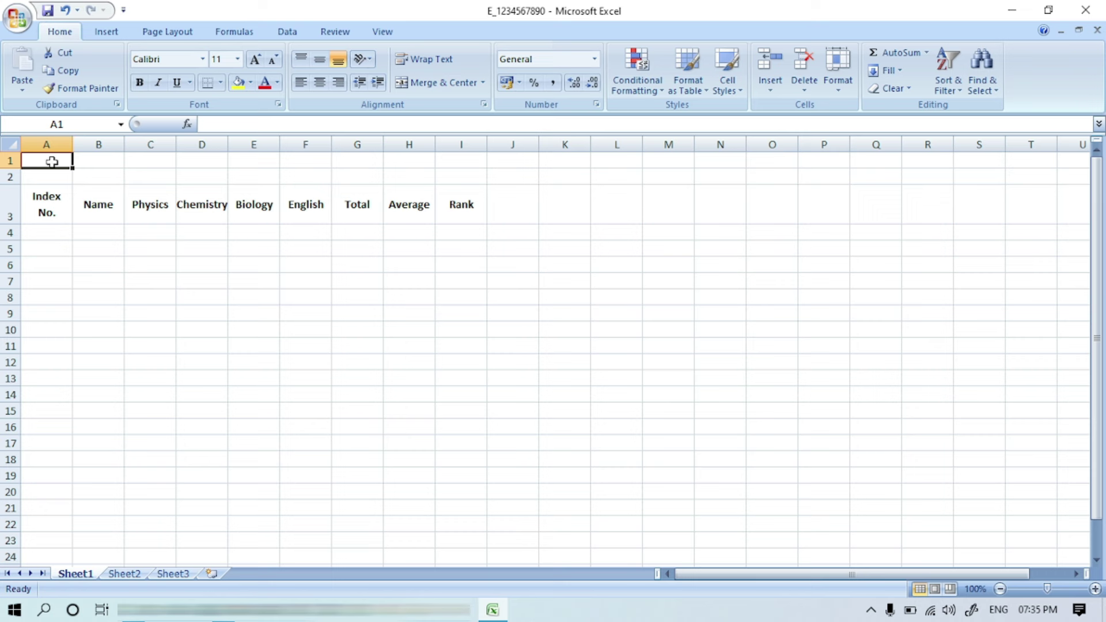
drag(55, 159, 477, 161)
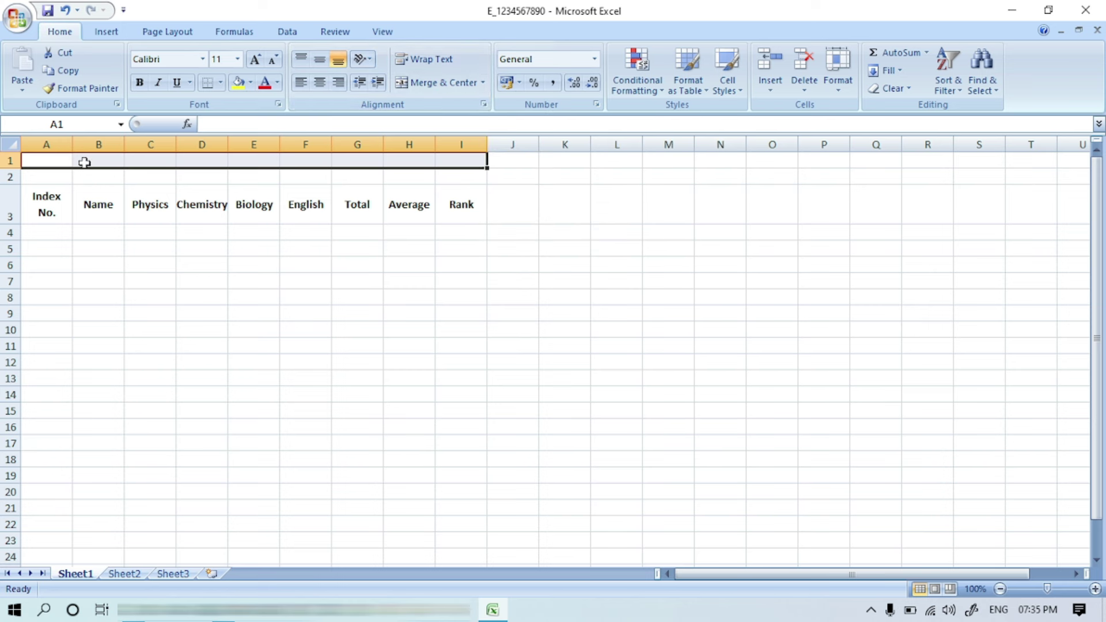
click(439, 84)
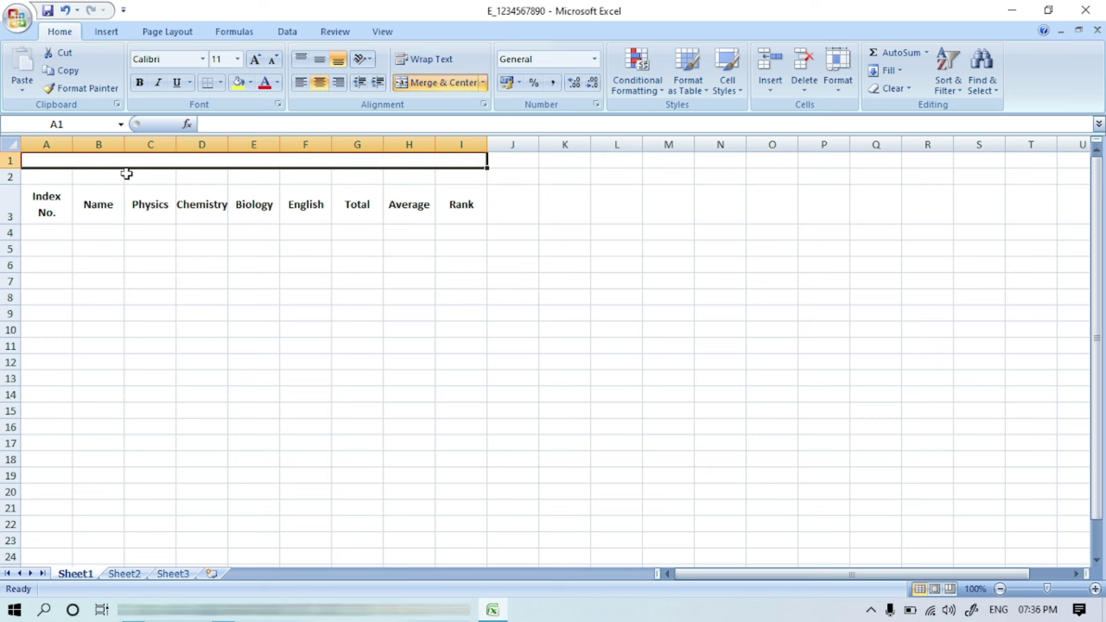
drag(43, 179, 479, 179)
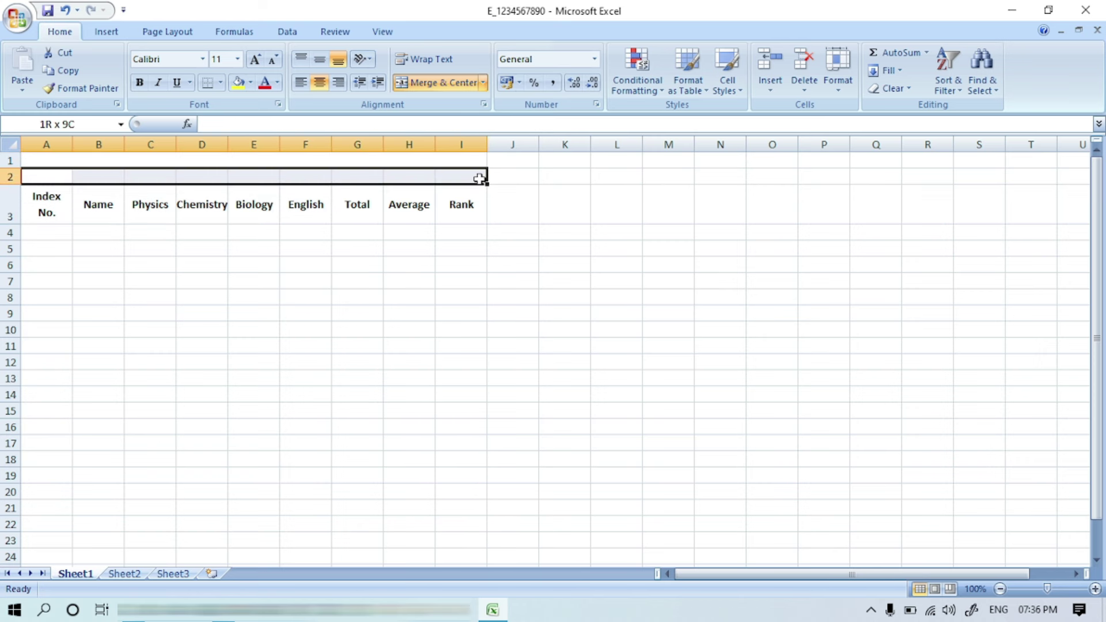
click(421, 85)
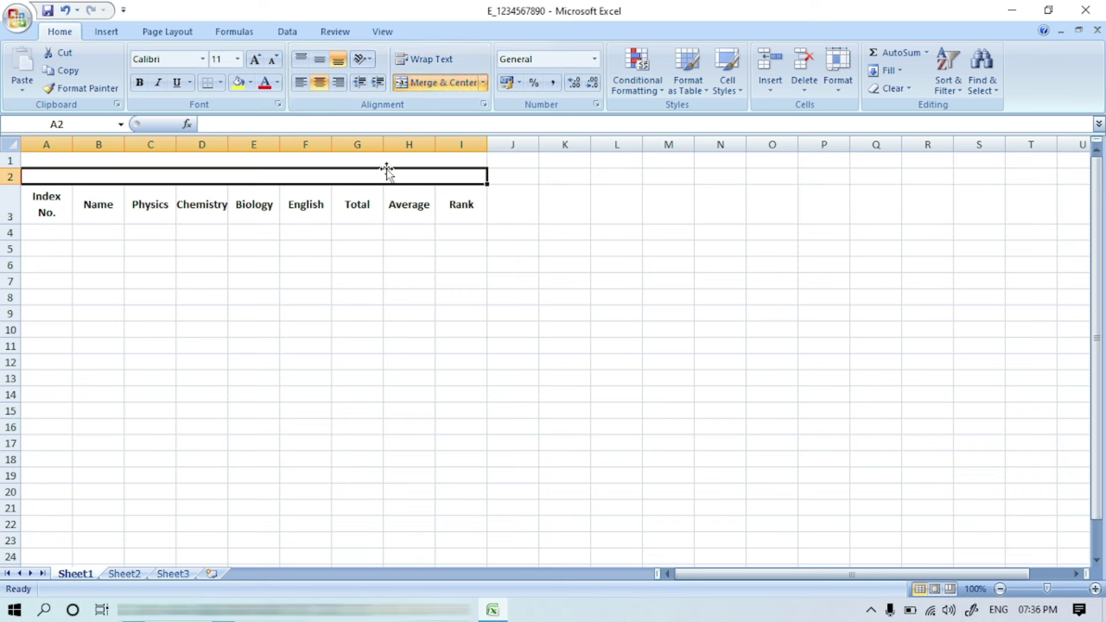
Enter the main title "Anne College" in the merged cell A1.
click(343, 159)
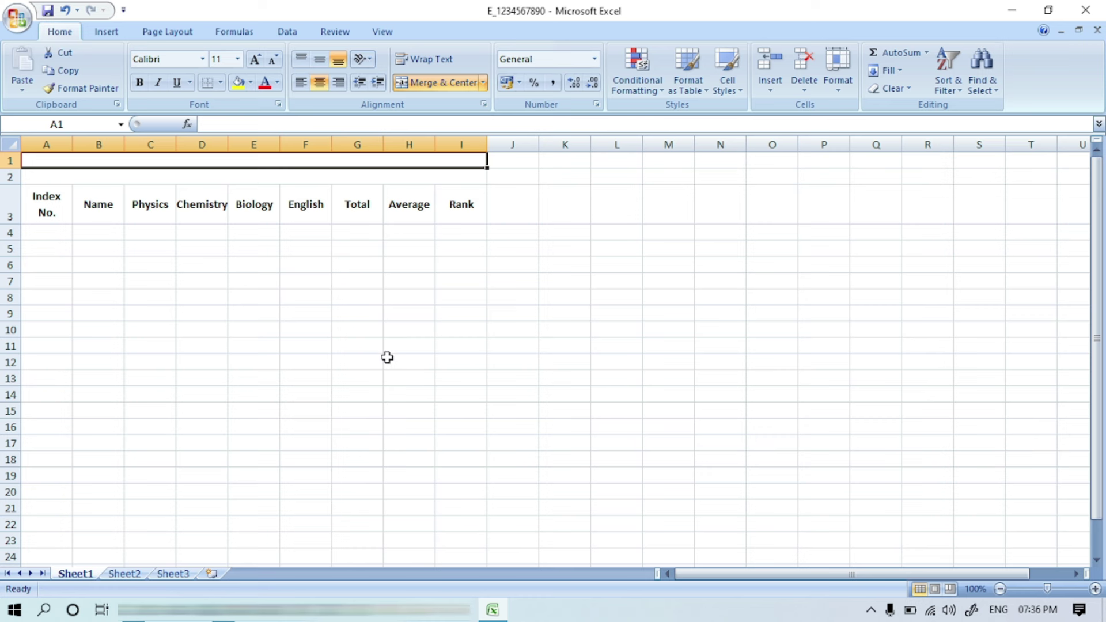
text(A)
text(nne)
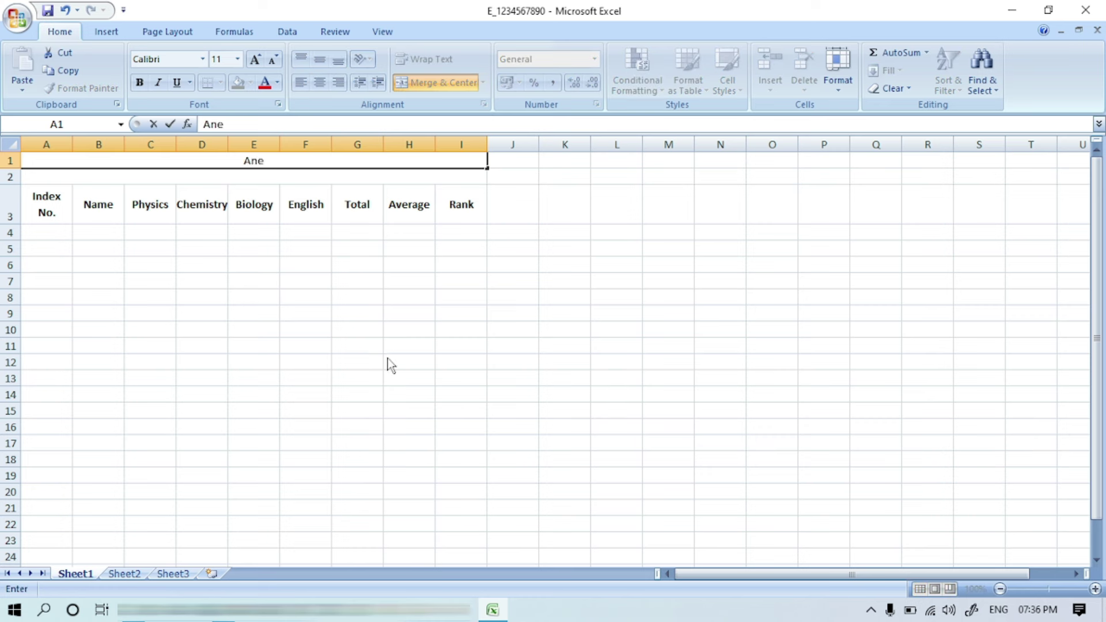
text( College)
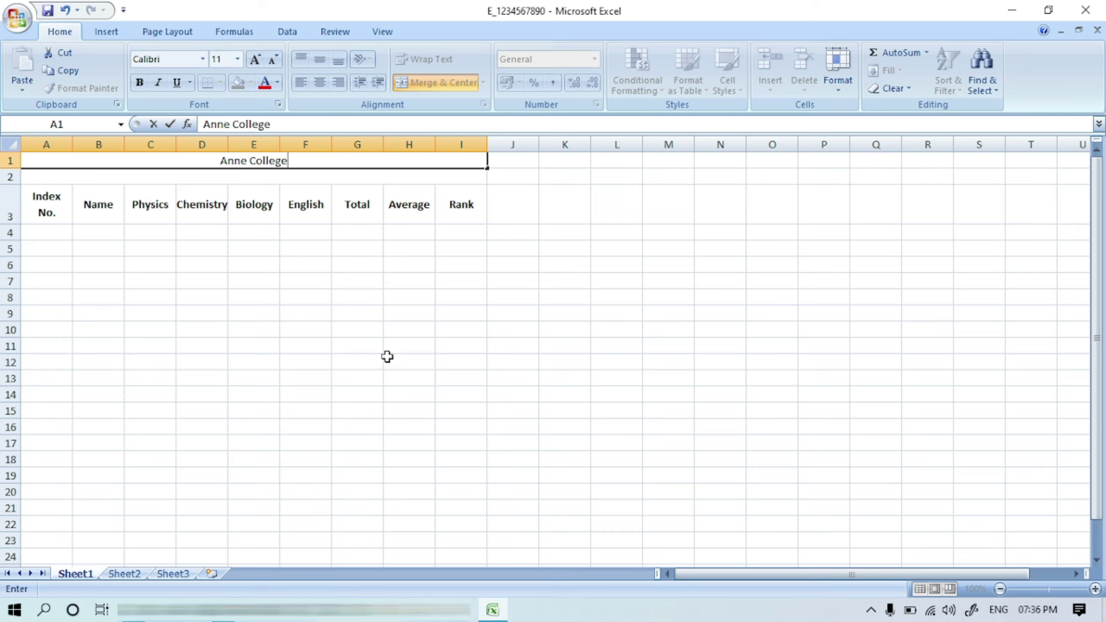
click(321, 179)
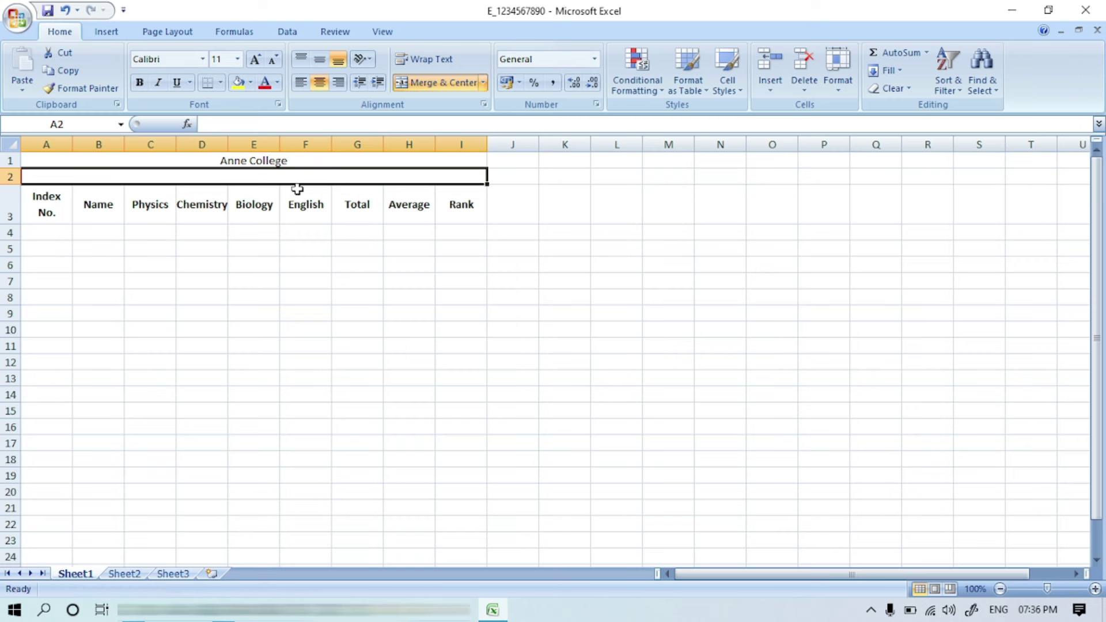
Make the main title in A1 bold and set its font size to 16.
click(295, 162)
click(139, 83)
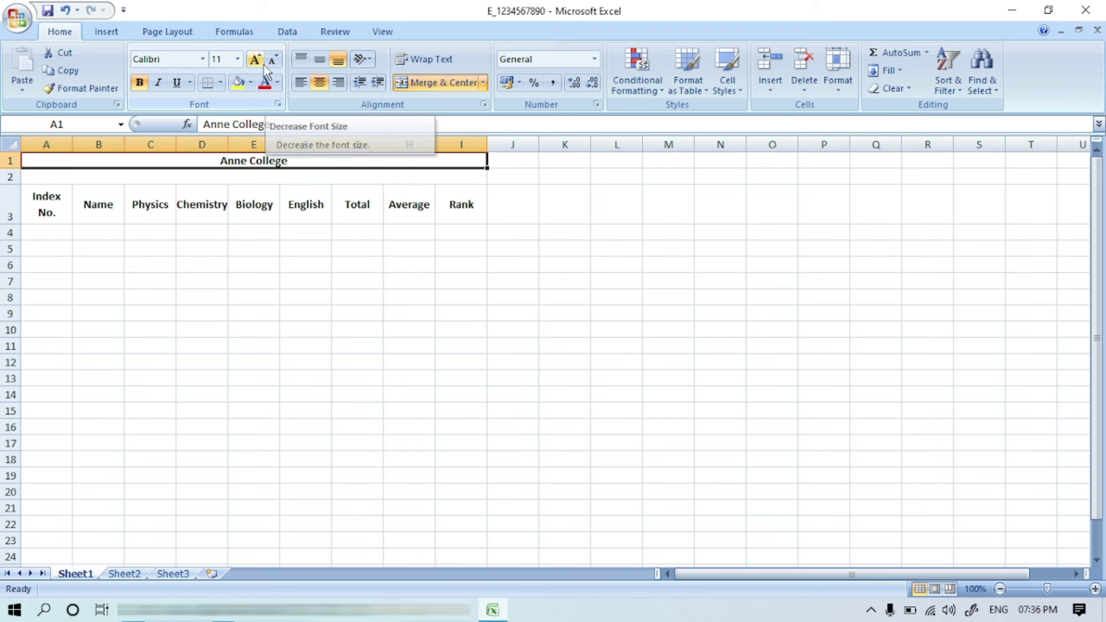
click(237, 59)
click(239, 61)
click(255, 66)
click(254, 67)
click(255, 67)
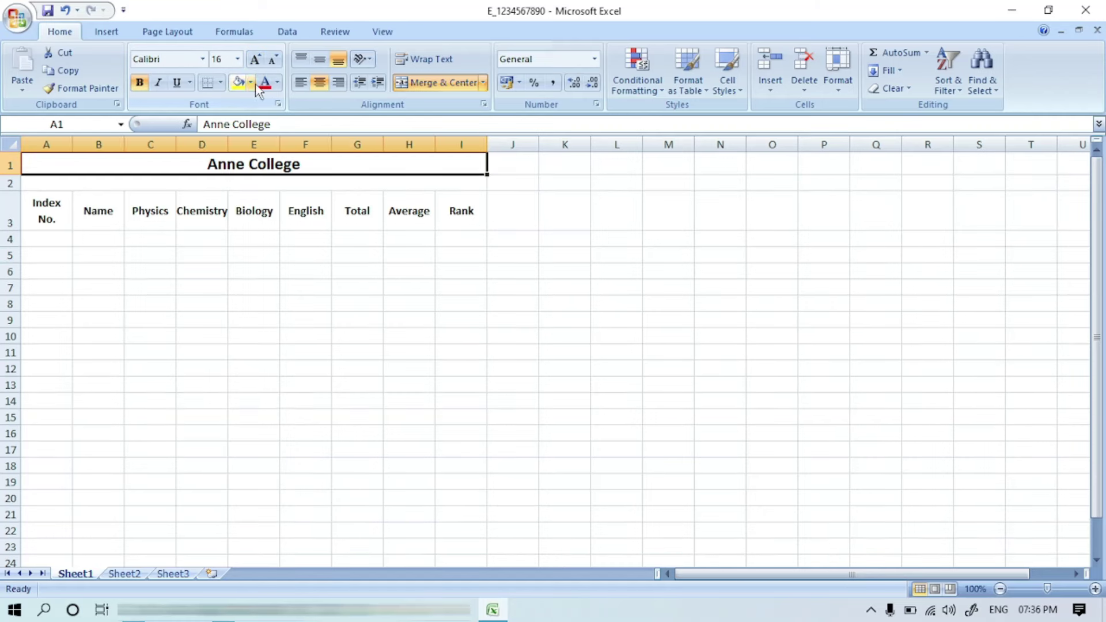
Check the subtitle wording in the question paper PDF and enter "Mark sheet for A/L Biology - Class A" in the merged cell A2.
click(260, 183)
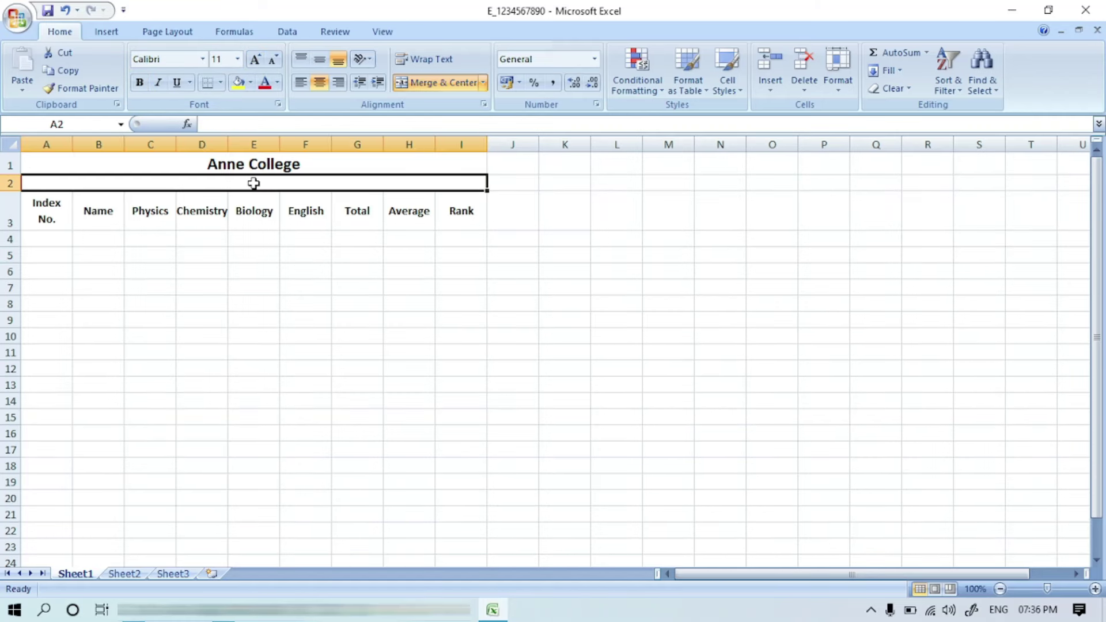
key(alt+Tab)
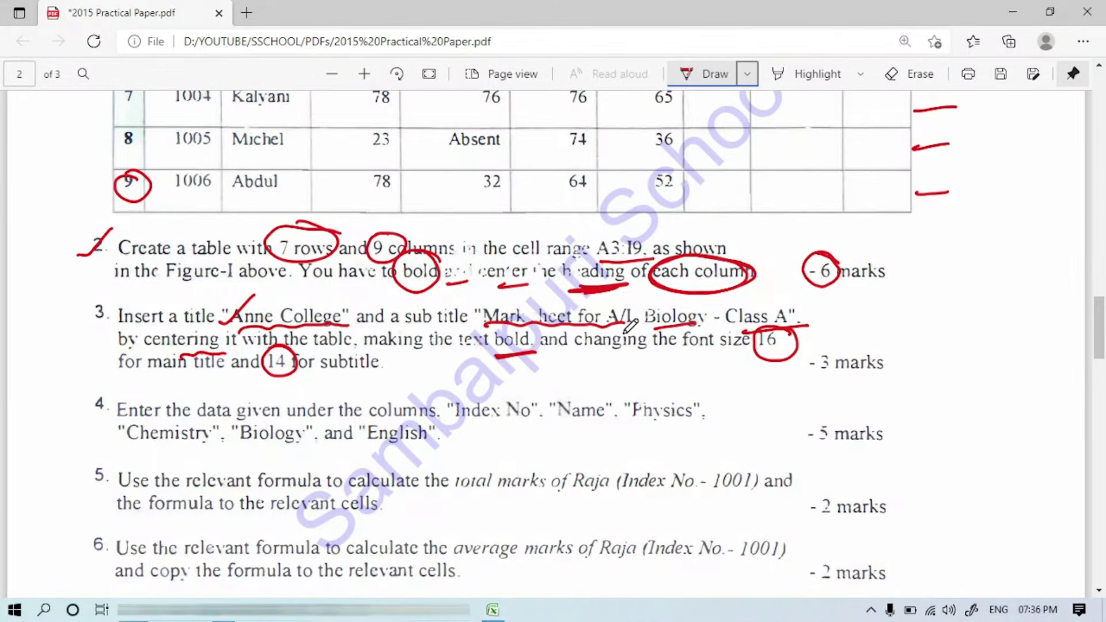
click(493, 610)
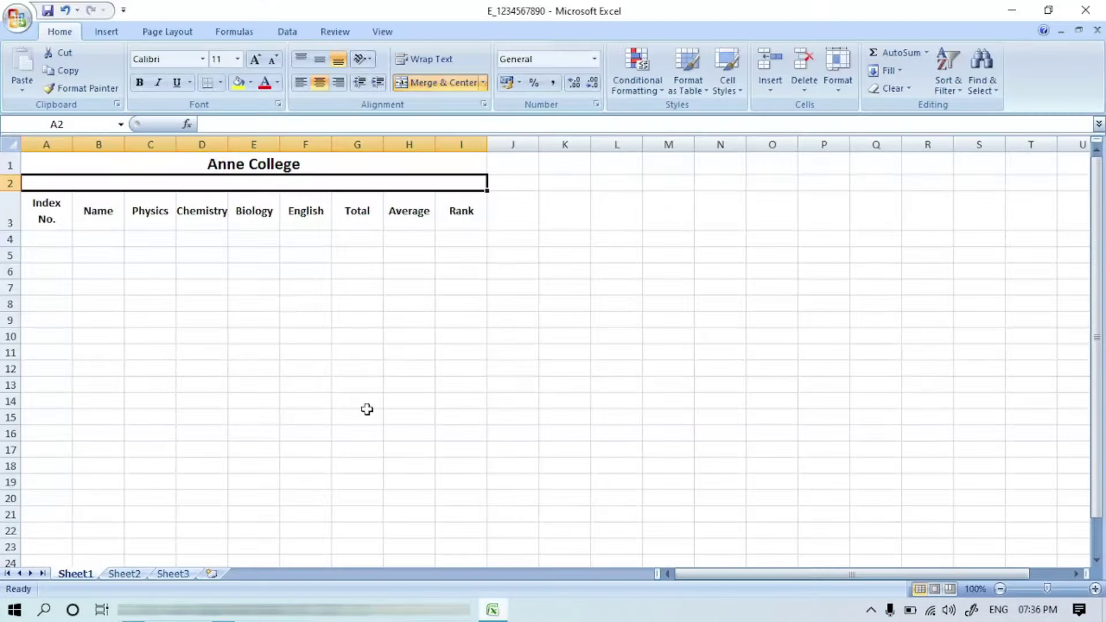
text(Ma)
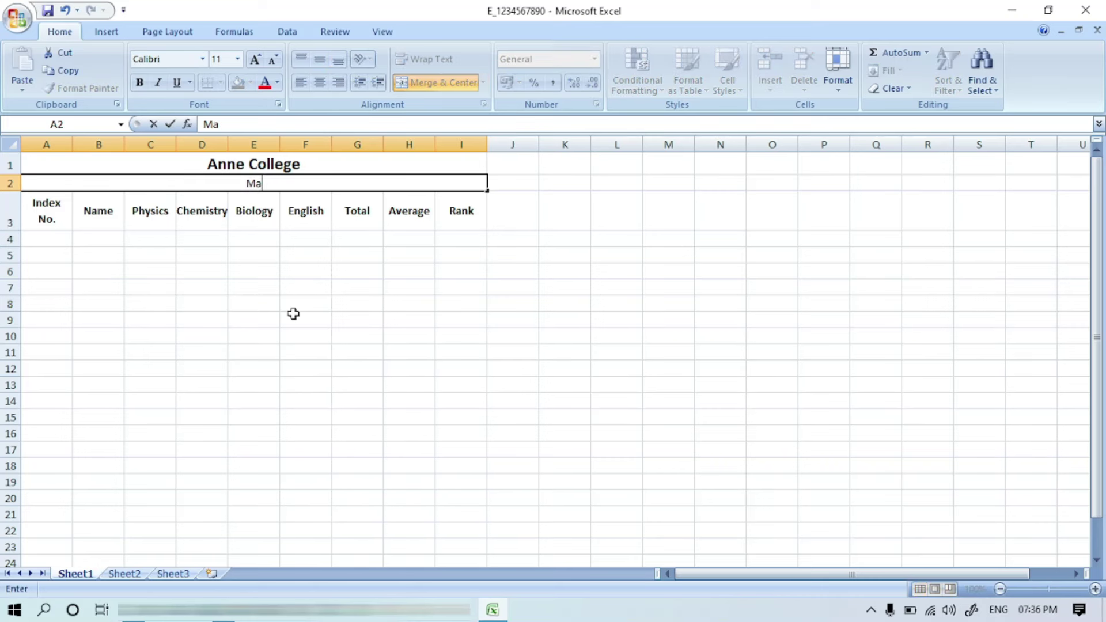
text(rk sheet for A)
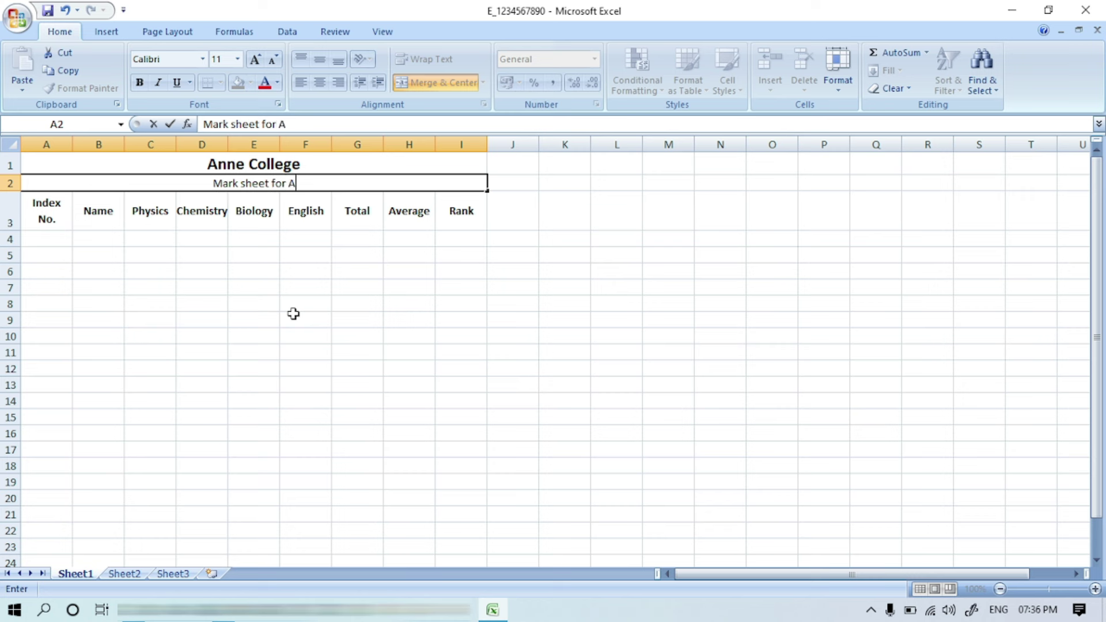
text(/L)
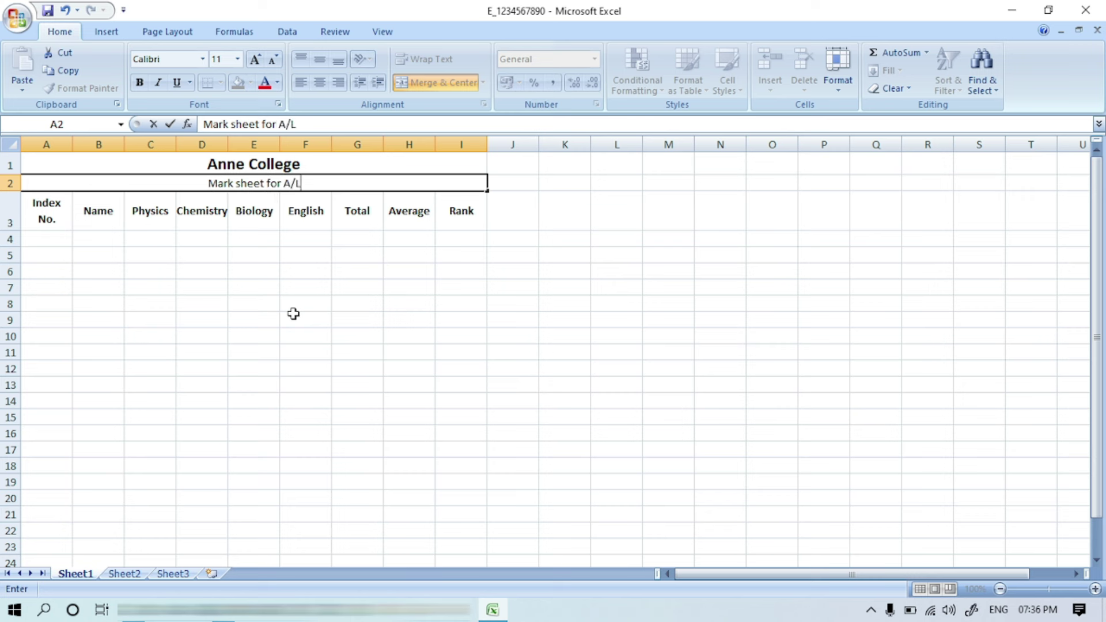
text( Bio)
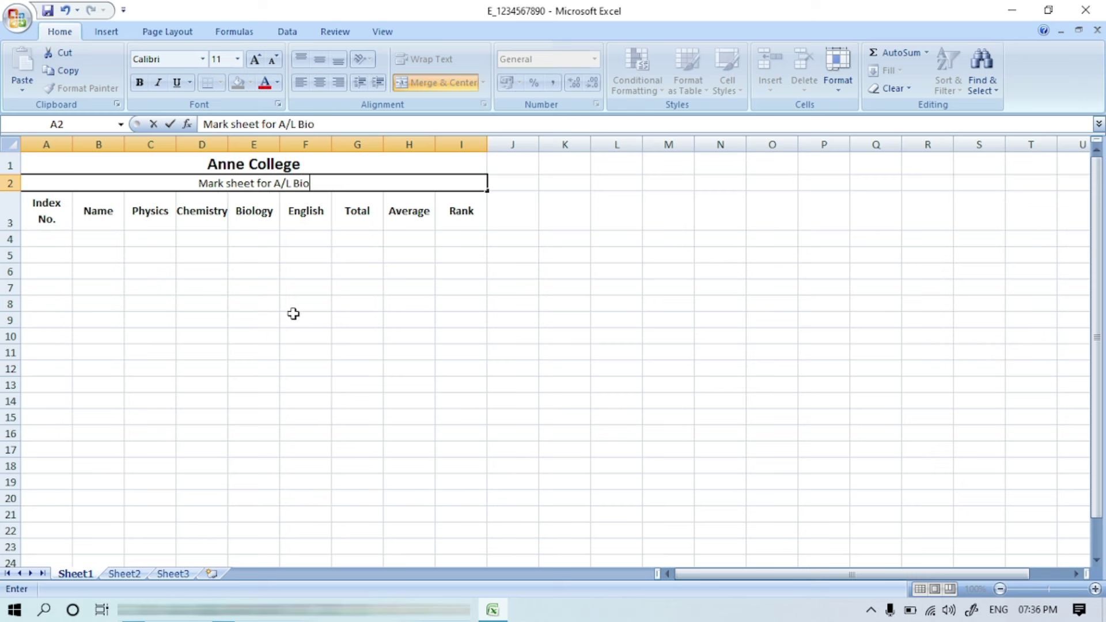
text(logy)
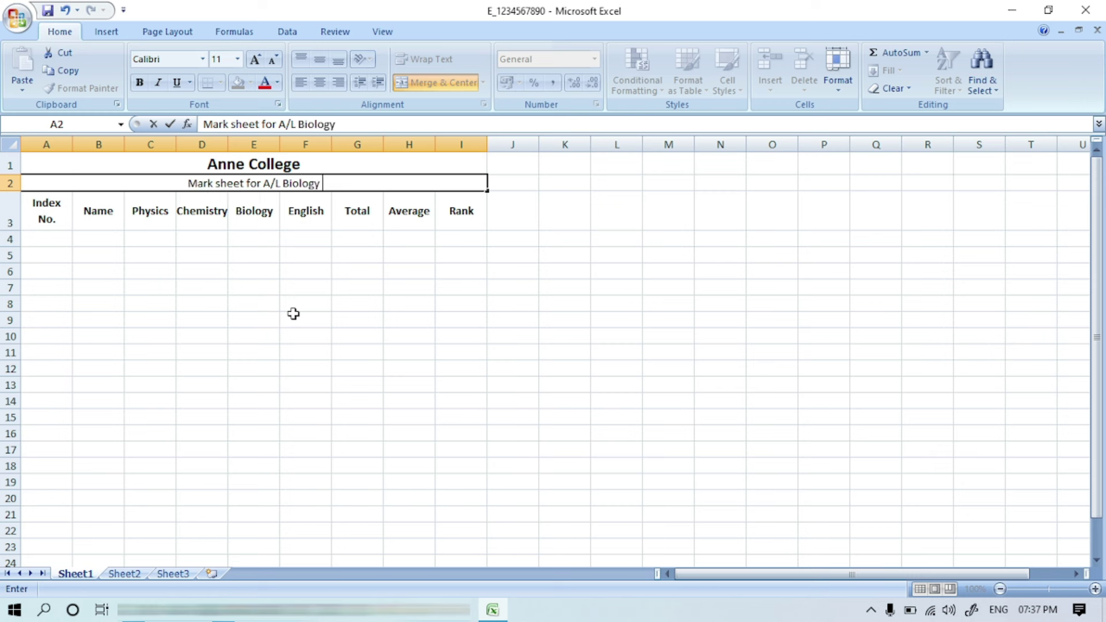
text( -)
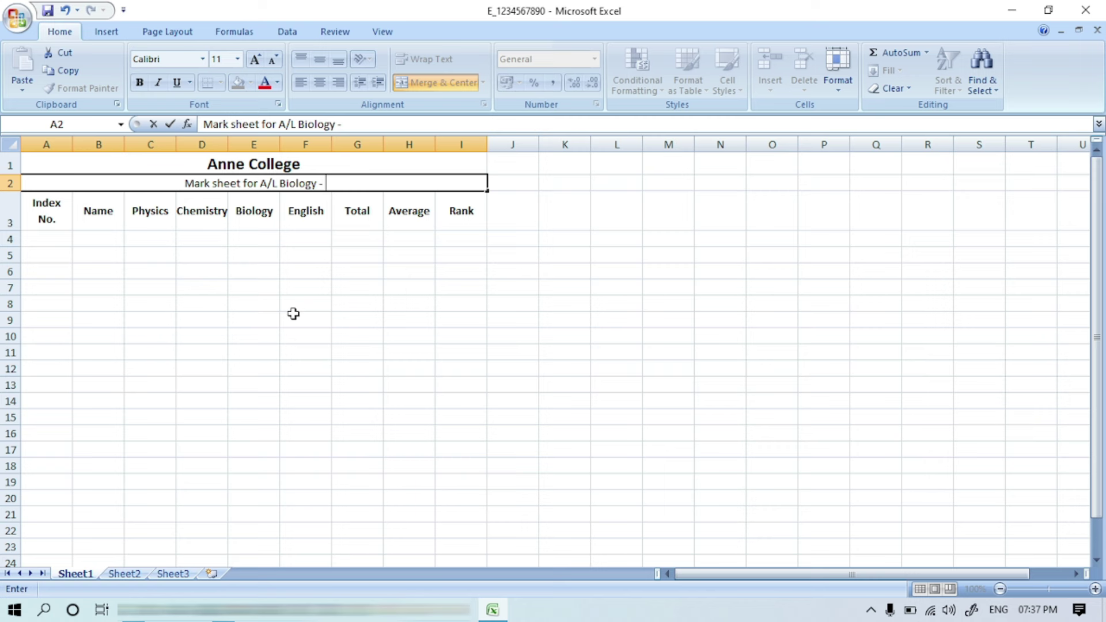
text( Class A)
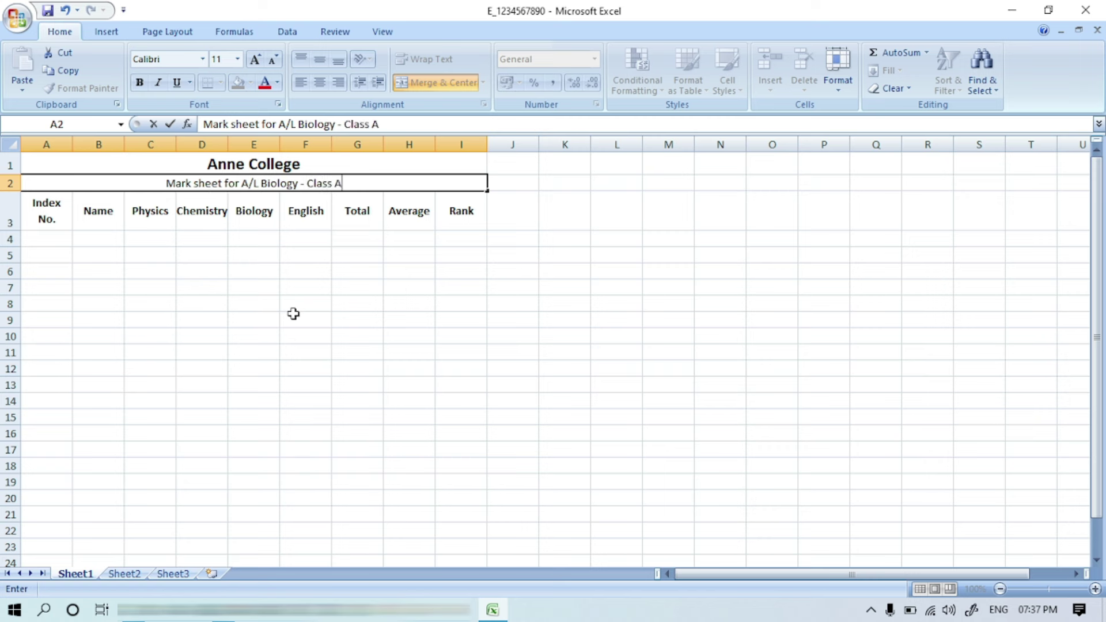
click(293, 314)
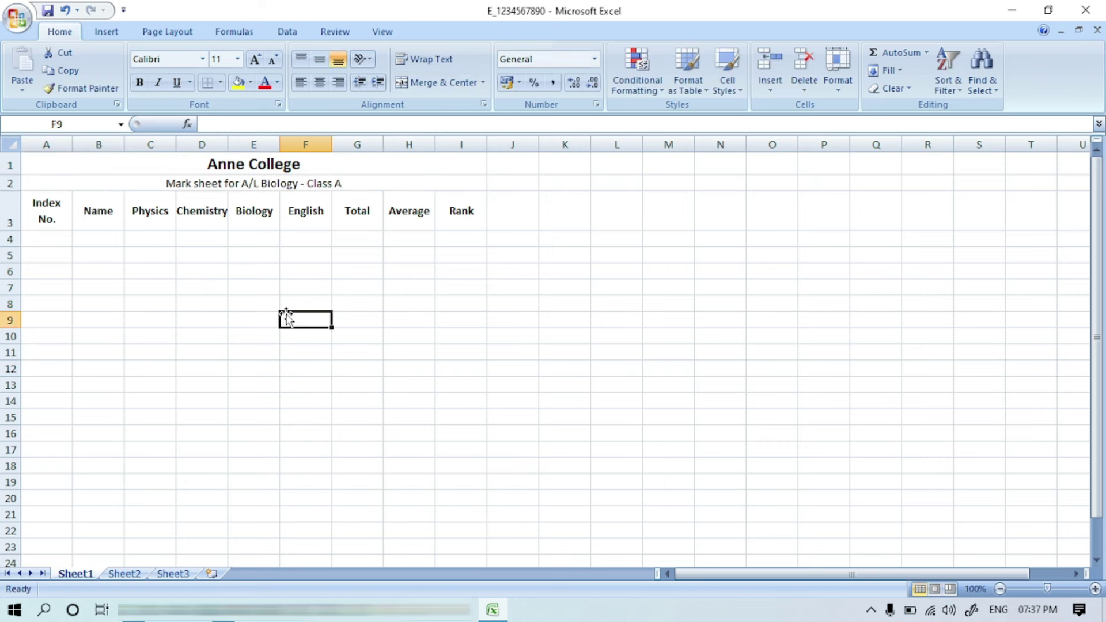
Make the subtitle in A2 bold and set its font size to 14.
click(284, 181)
click(140, 81)
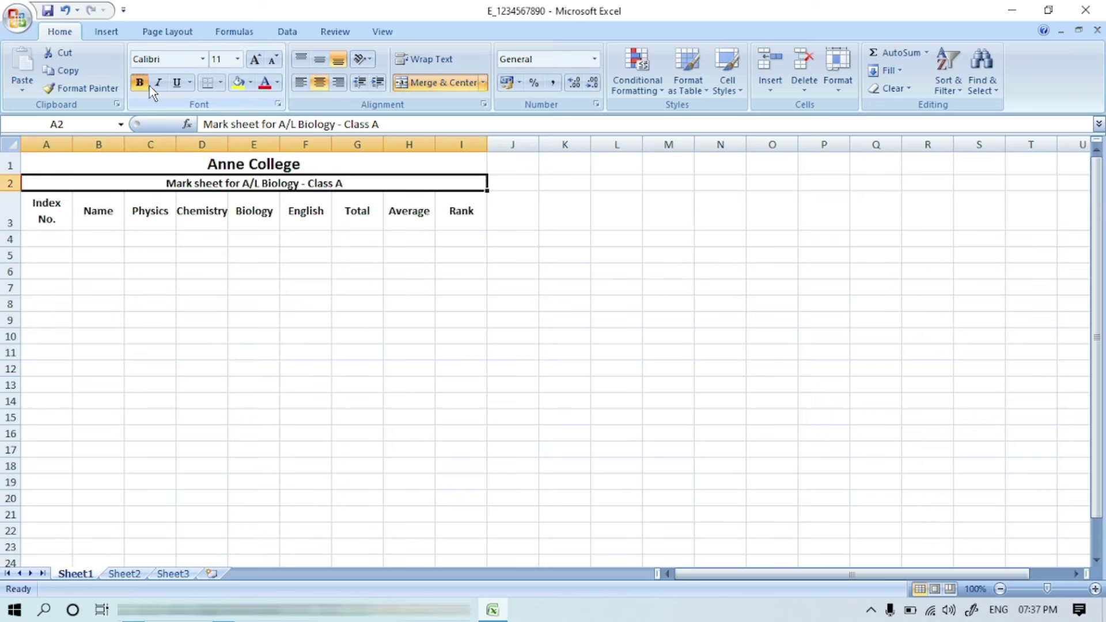
click(236, 60)
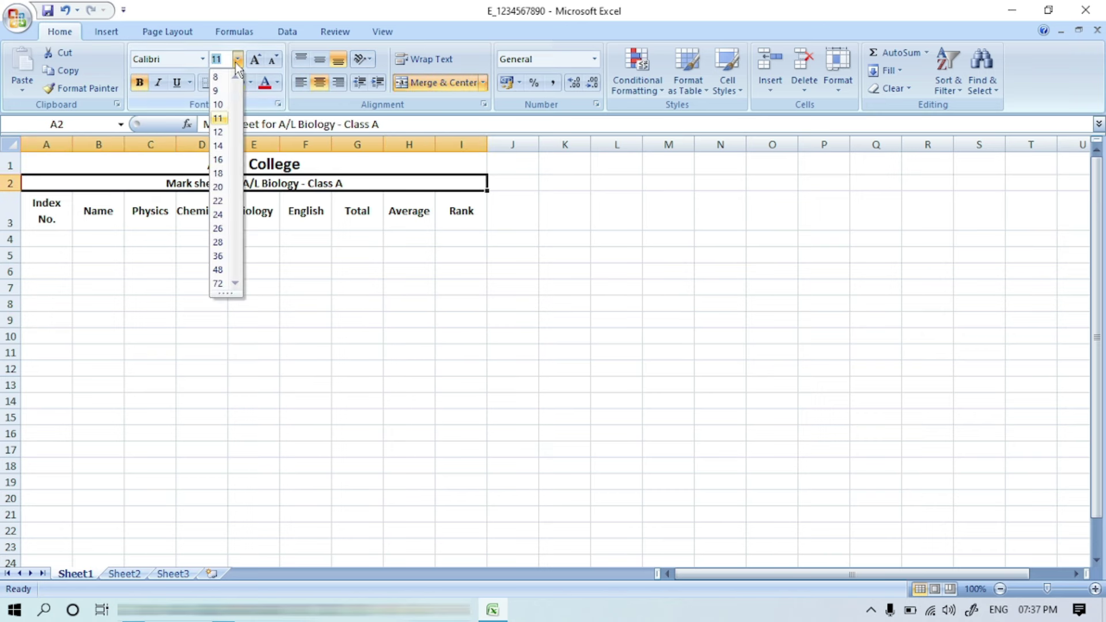
click(218, 146)
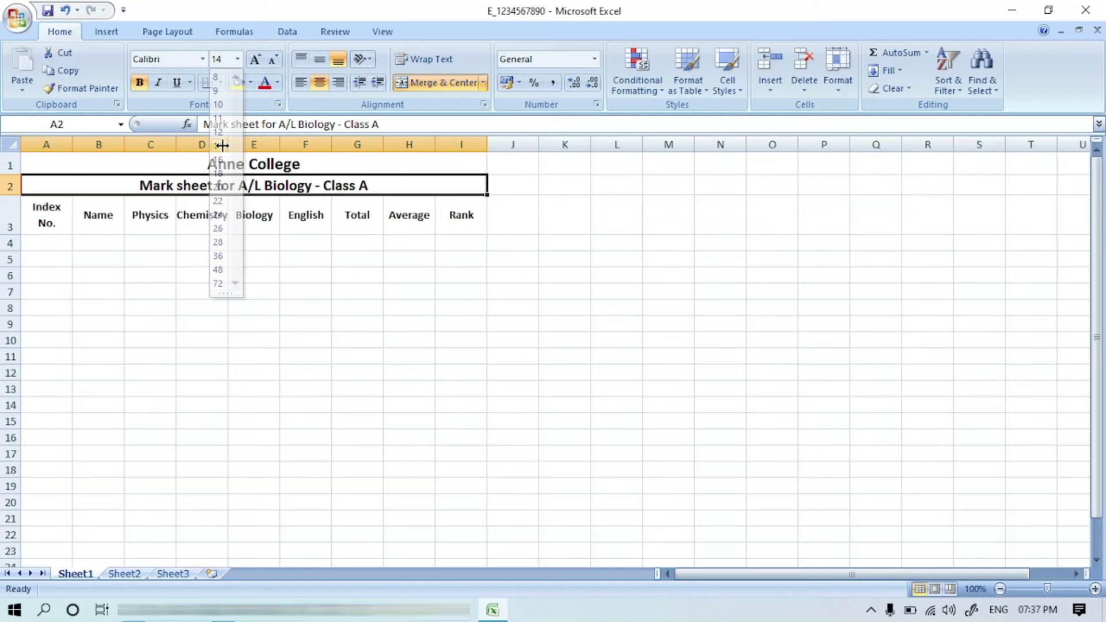
click(289, 259)
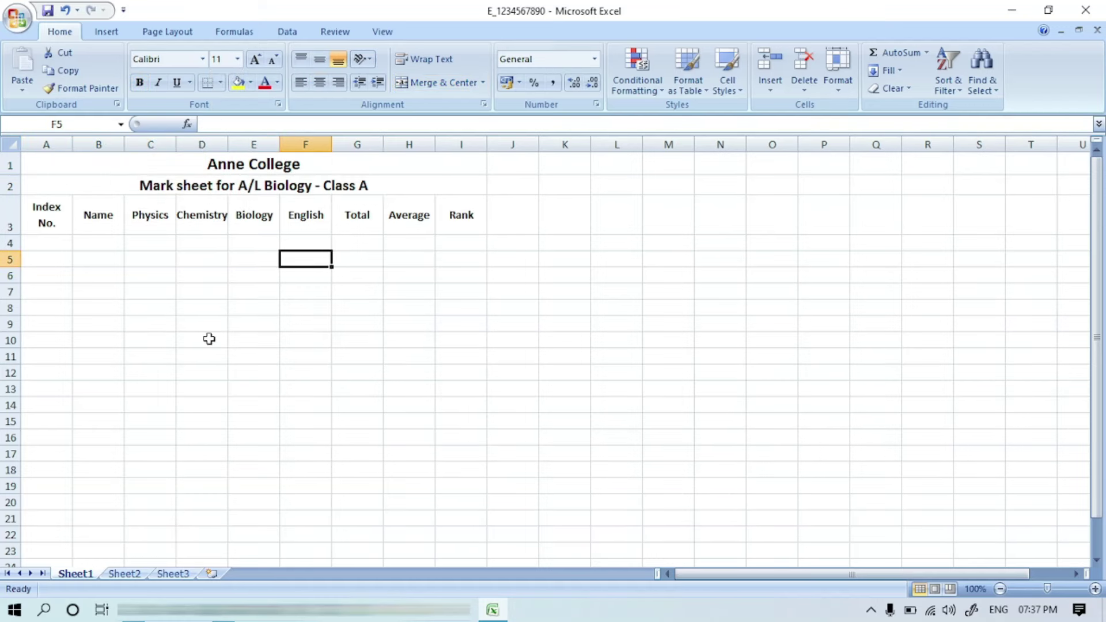
Switch to the question paper PDF and use the pen to tick the marks of questions 3 and 4 and underline question number 4.
key(alt+Tab)
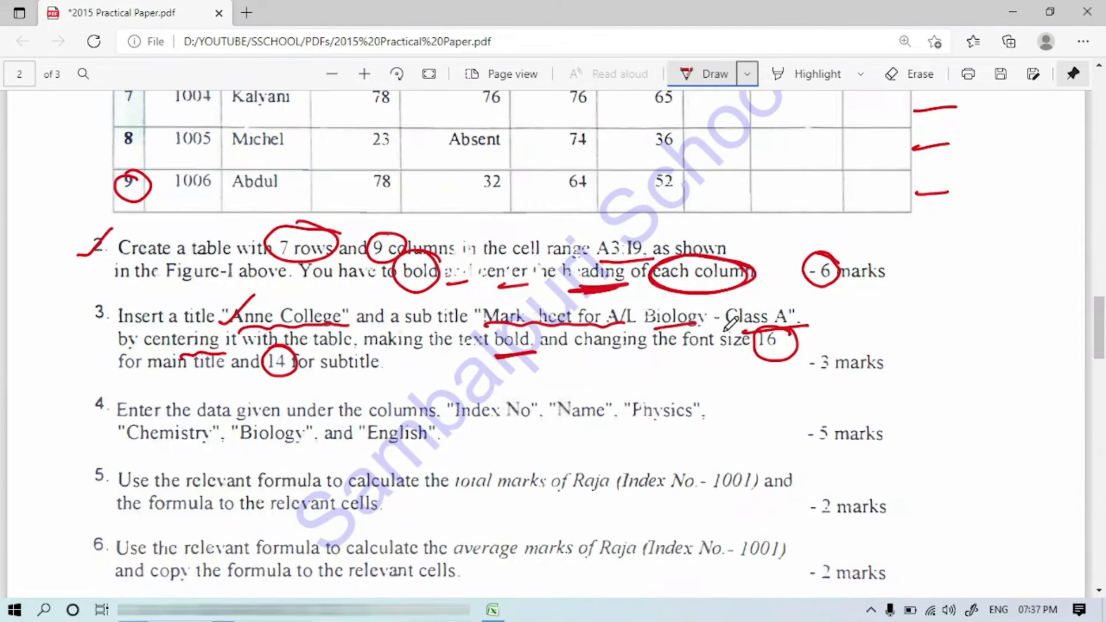
drag(814, 368, 853, 347)
drag(93, 423, 99, 422)
drag(811, 436, 866, 424)
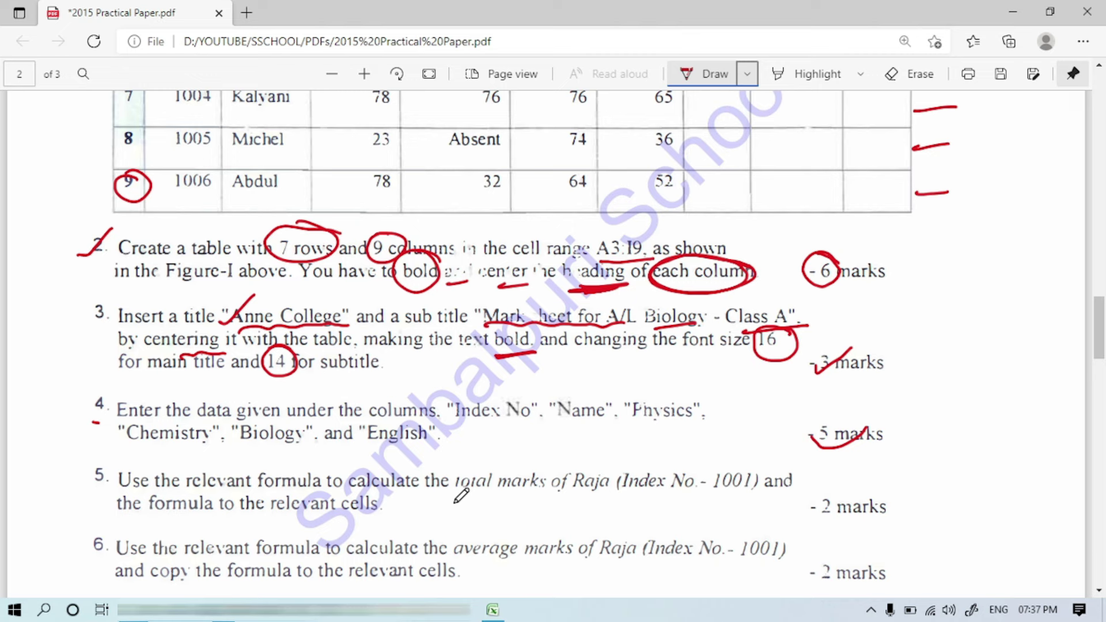
Return to the Excel workbook and enter the first student's index number 1001 in A4 and name in B4.
click(492, 610)
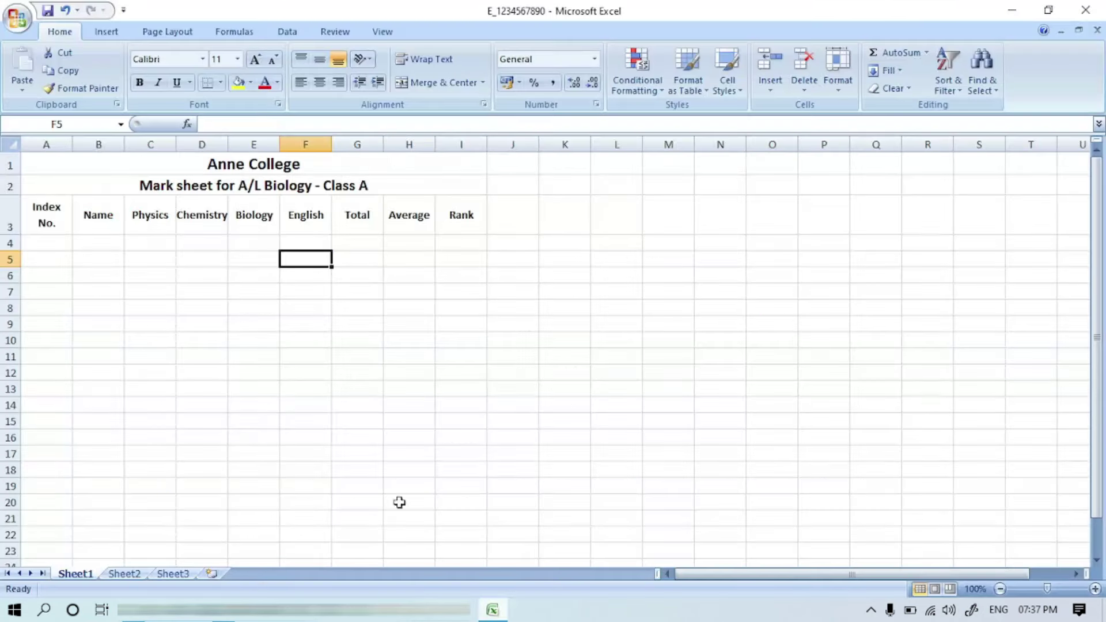
click(49, 246)
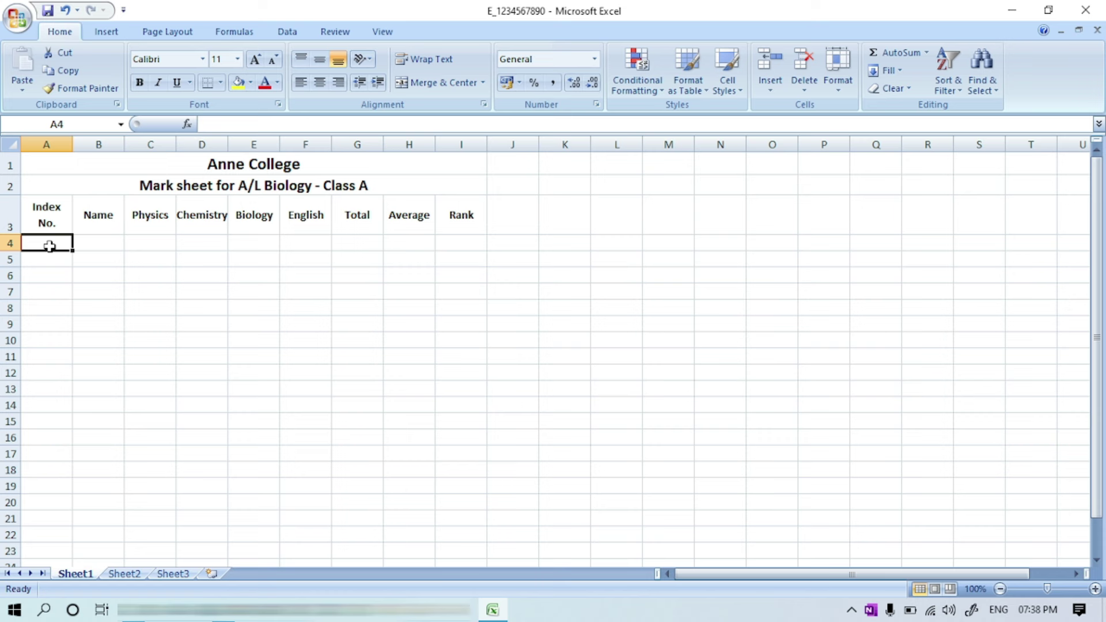
text(1001)
key(Tab)
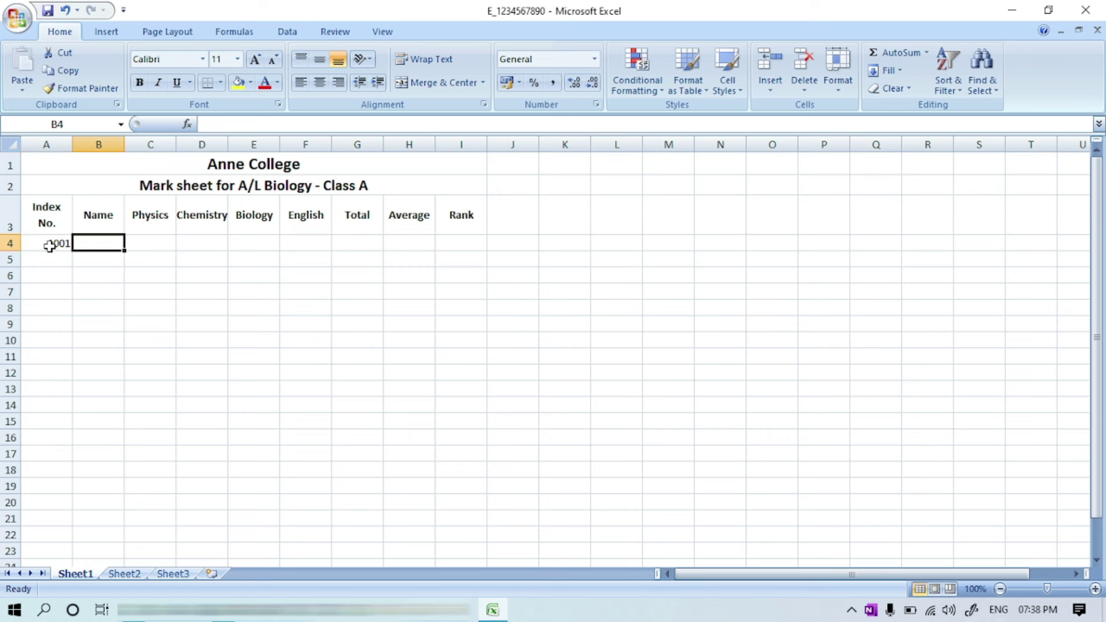
text(Raja)
key(Tab)
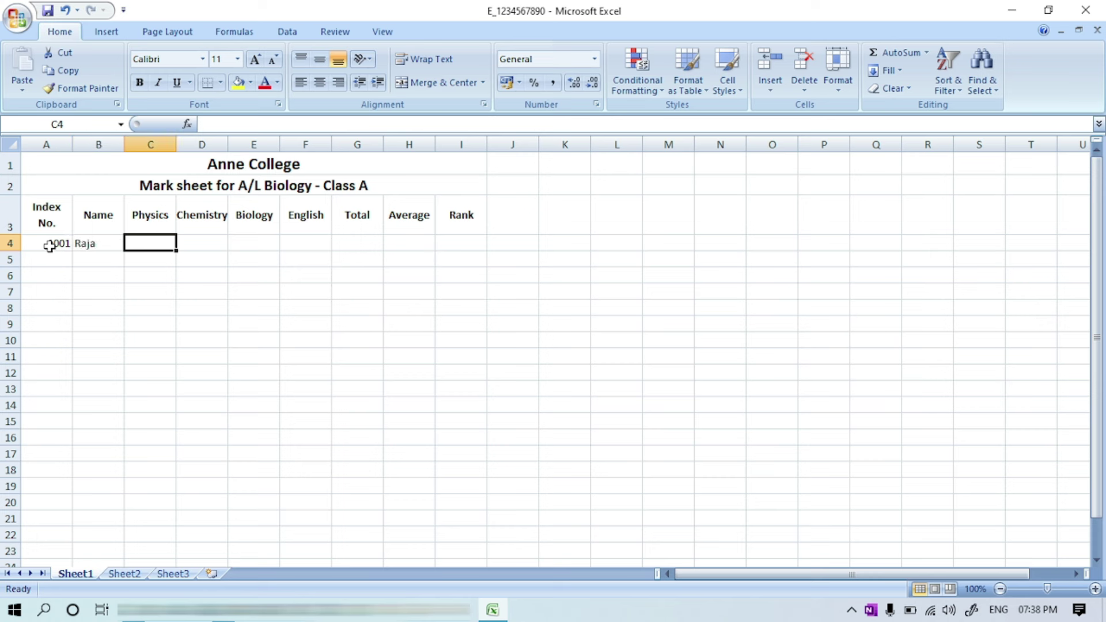
Enter the first student's marks in row 4: Physics 65, Chemistry 78, Biology 56 and English 45.
text(65)
key(Tab)
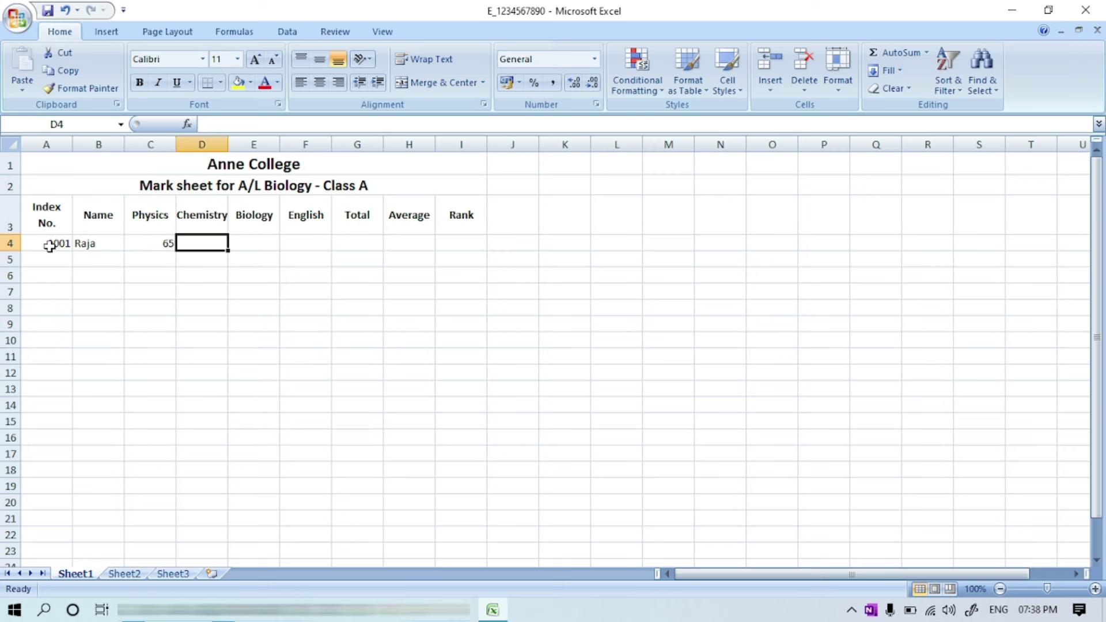
text(78)
key(Tab)
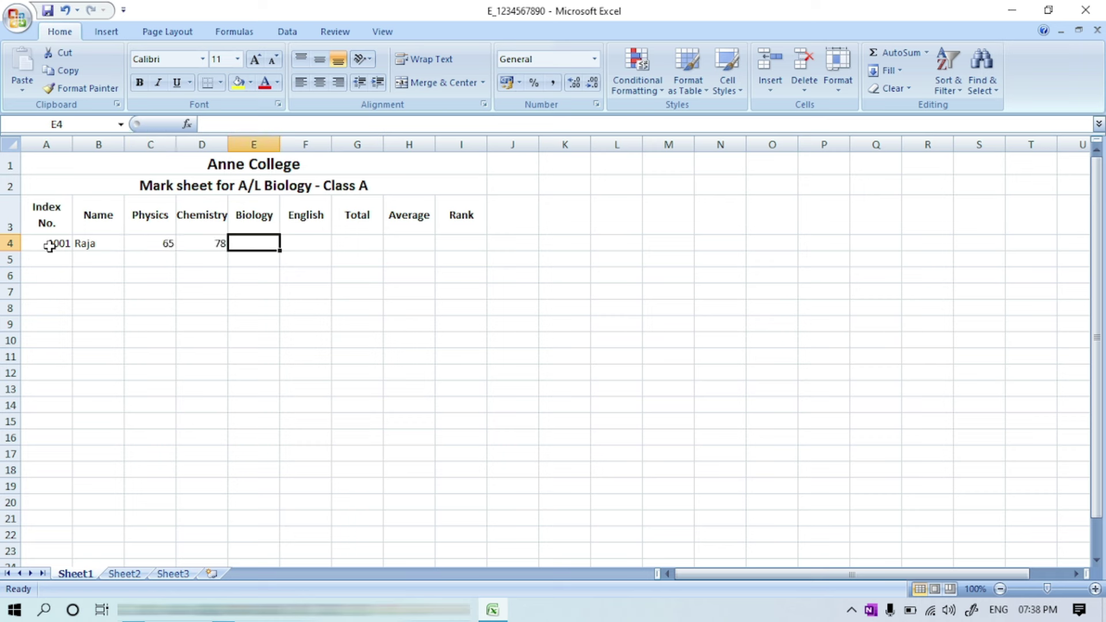
text(56)
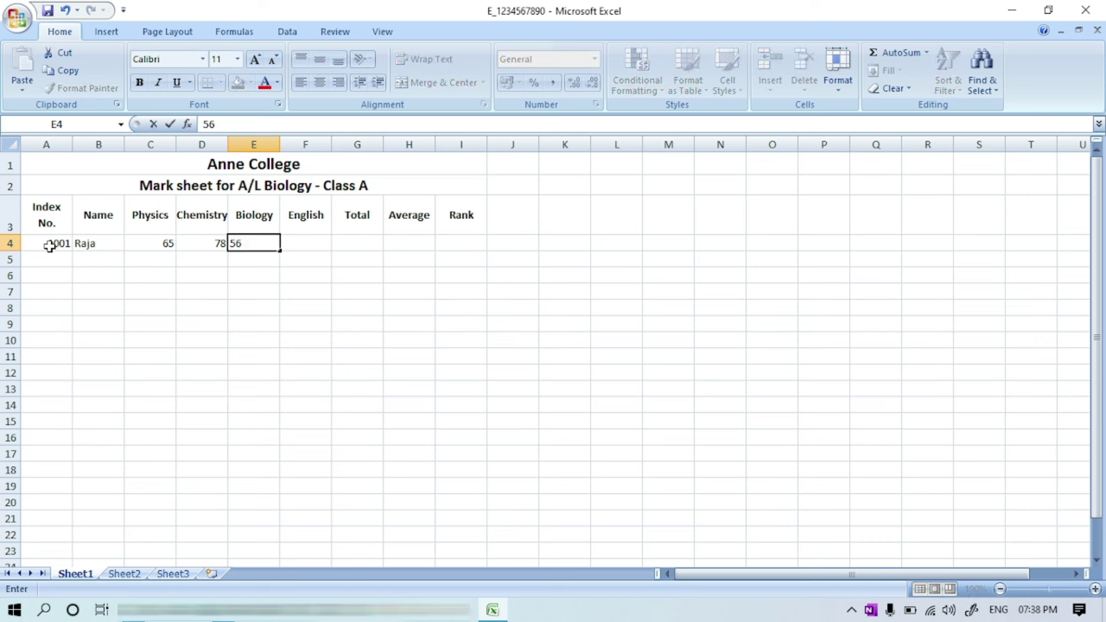
key(Tab)
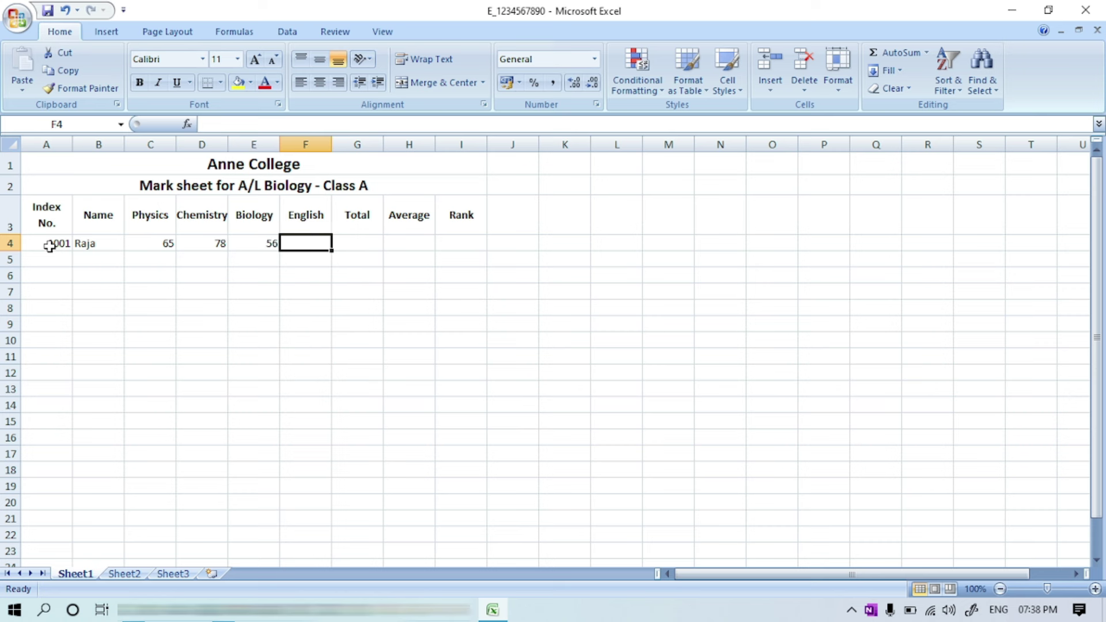
text(56)
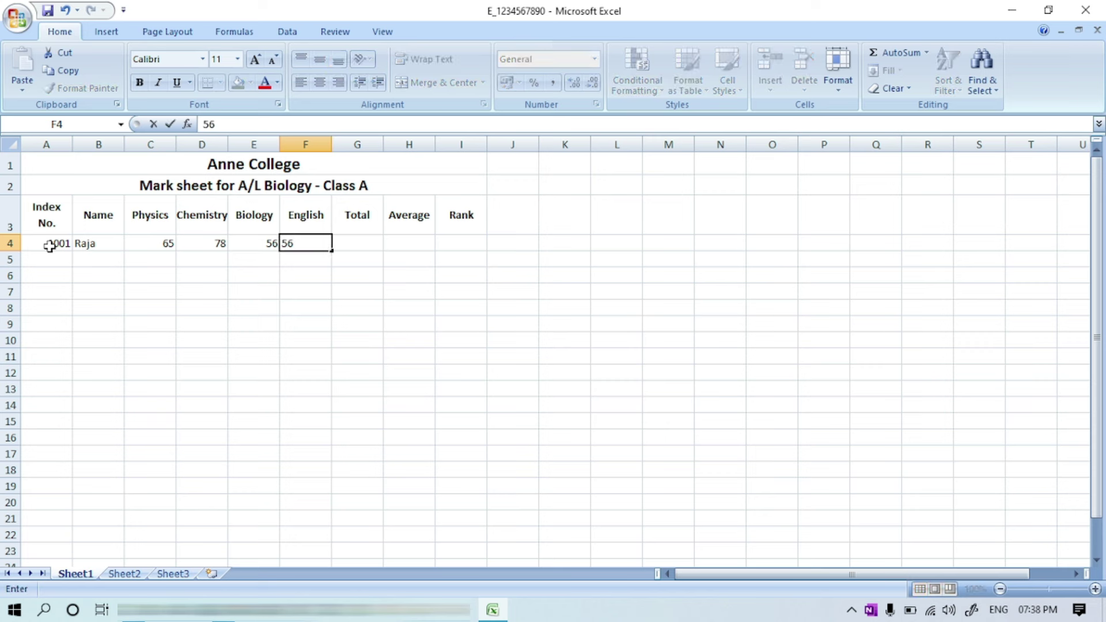
key(BackSpace)
key(BackSpace)
text(45)
key(Tab)
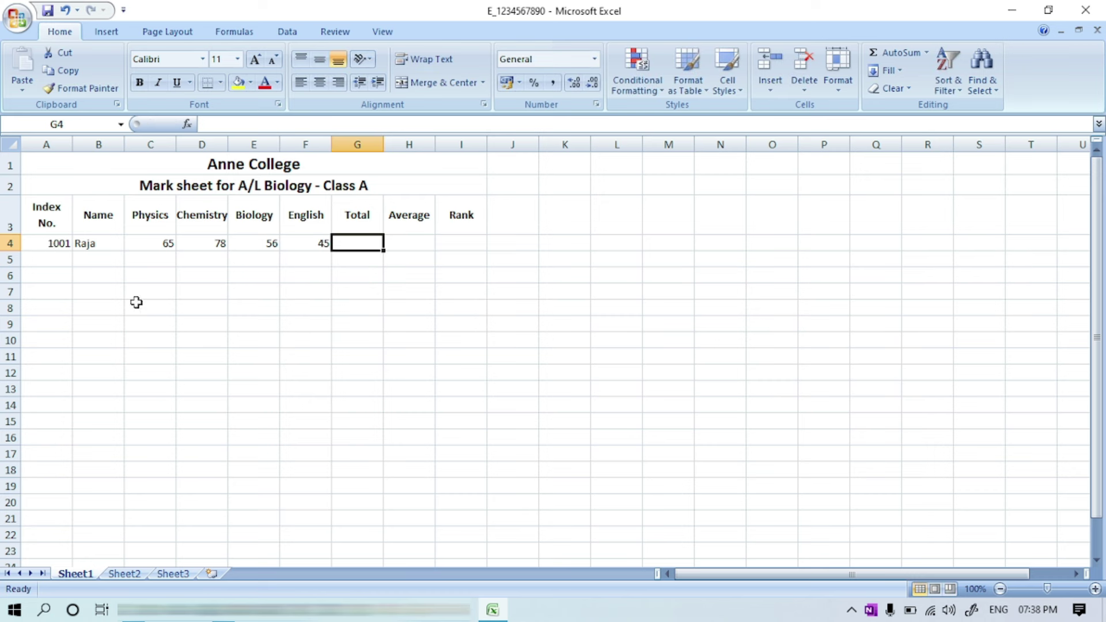
Enter the second student's record in row 5: index number 1002, the name, and marks 53, 85, 88 and 78.
click(59, 261)
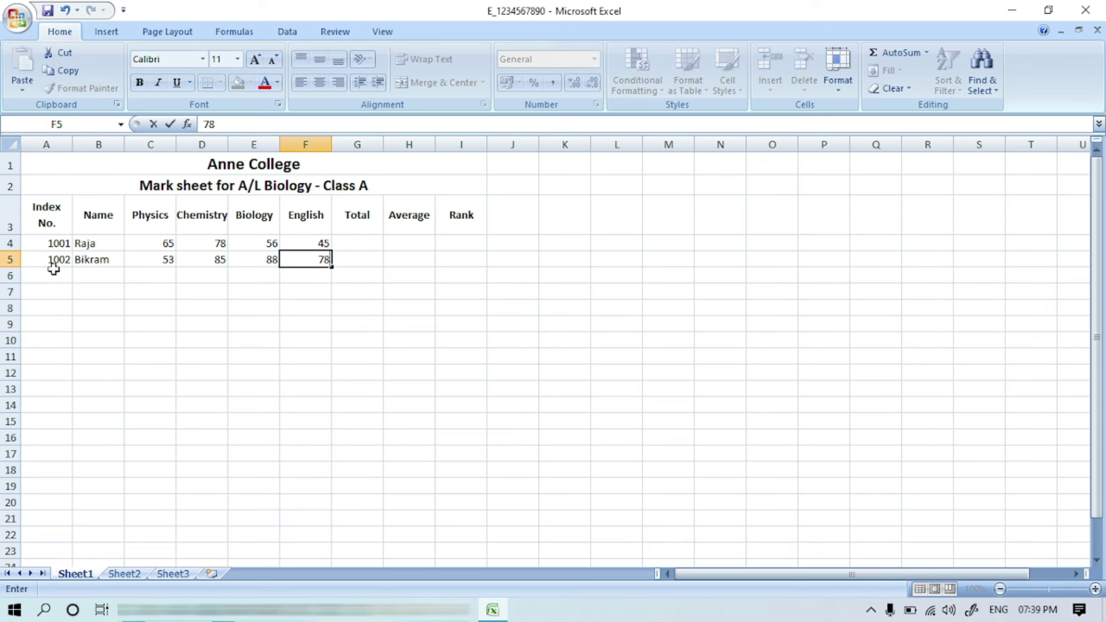
click(62, 248)
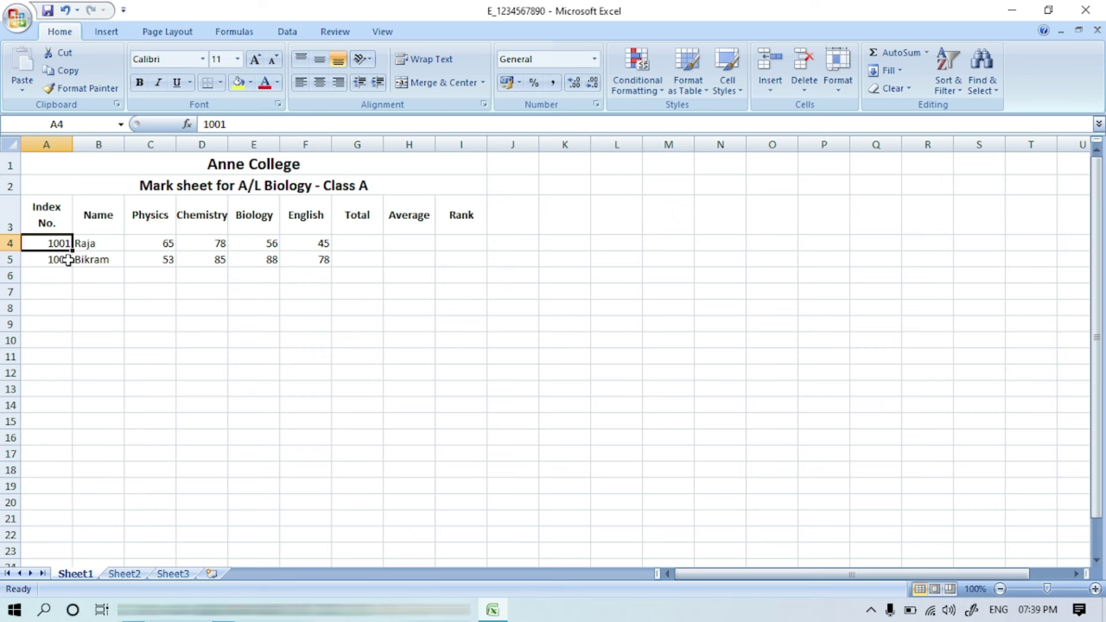
Continue the index numbers down to A9 and enter the remaining four students' names and marks in rows 6 to 9, with Absent in E6 and D8.
shift+click(68, 260)
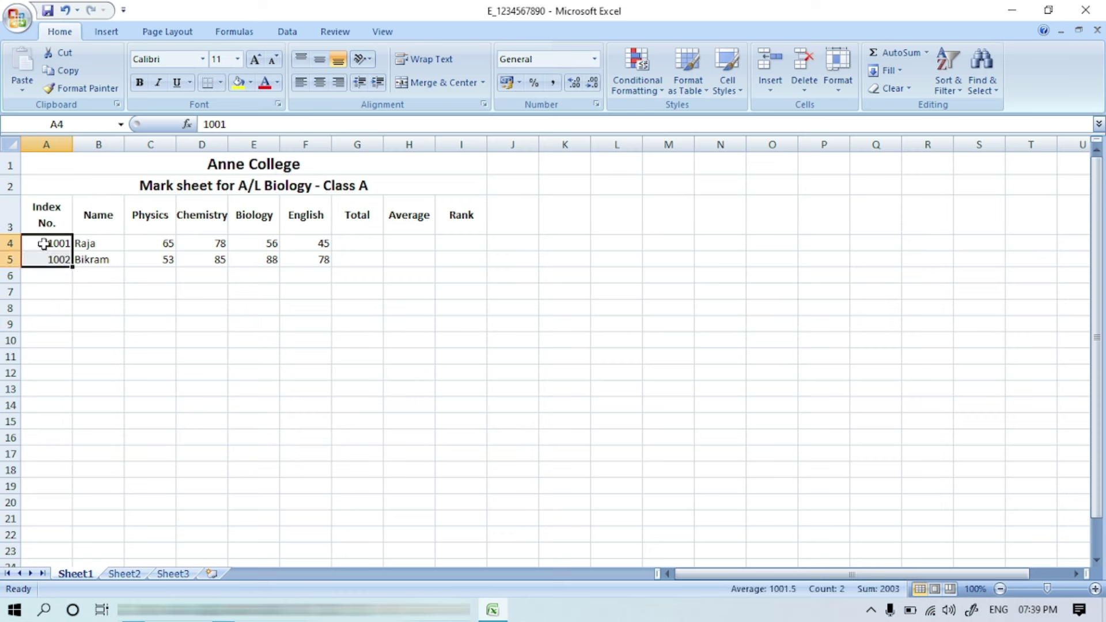
key(Down)
key(Down)
key(Down)
key(Down)
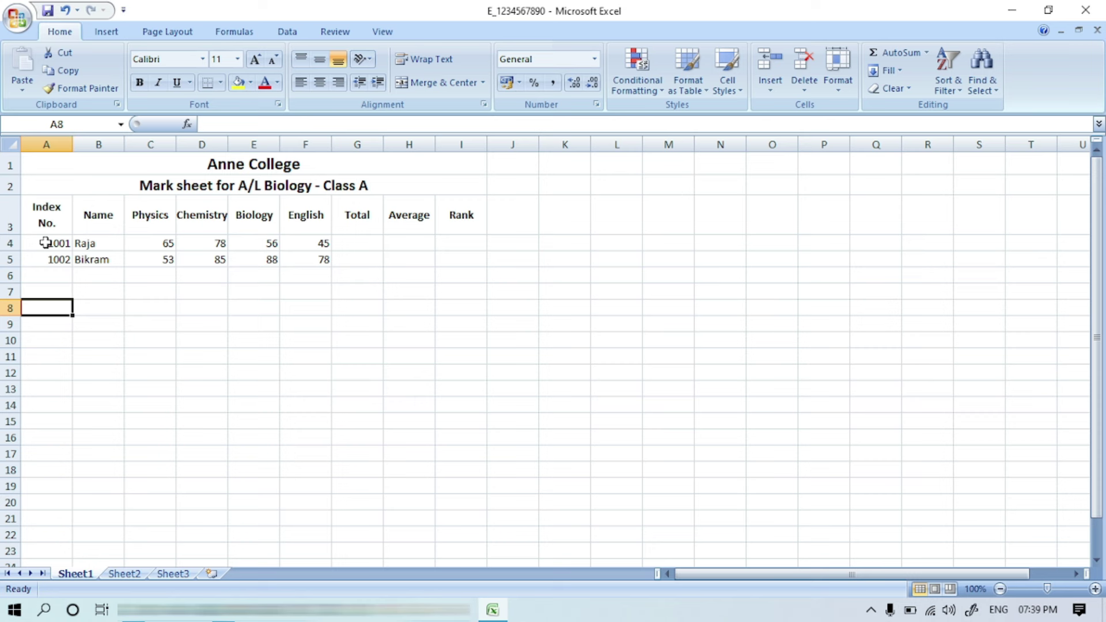
drag(45, 243, 70, 329)
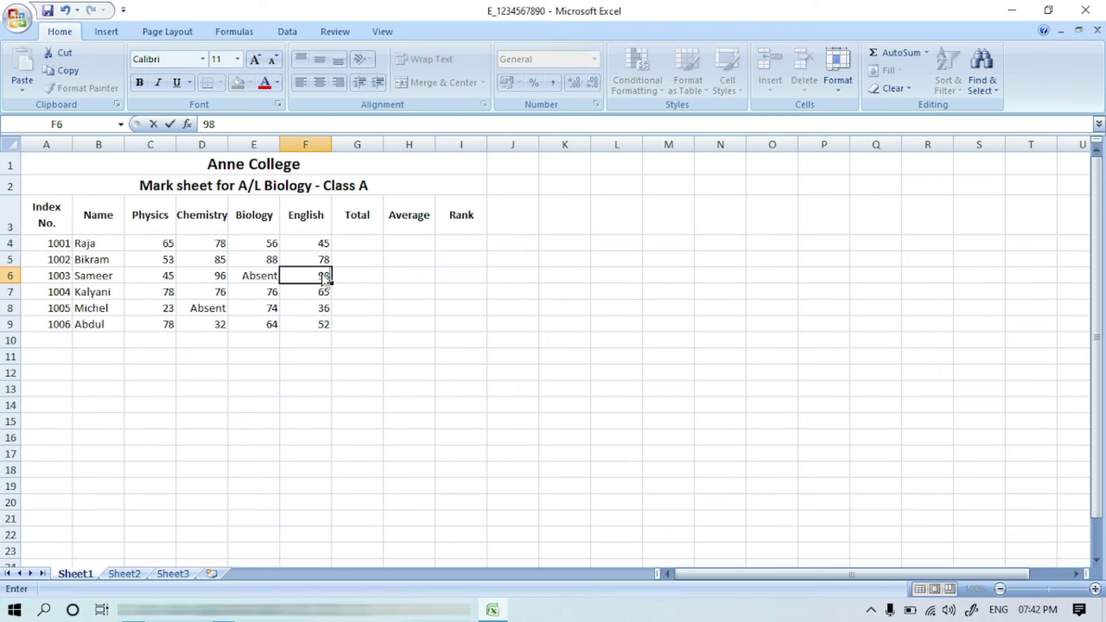
click(338, 317)
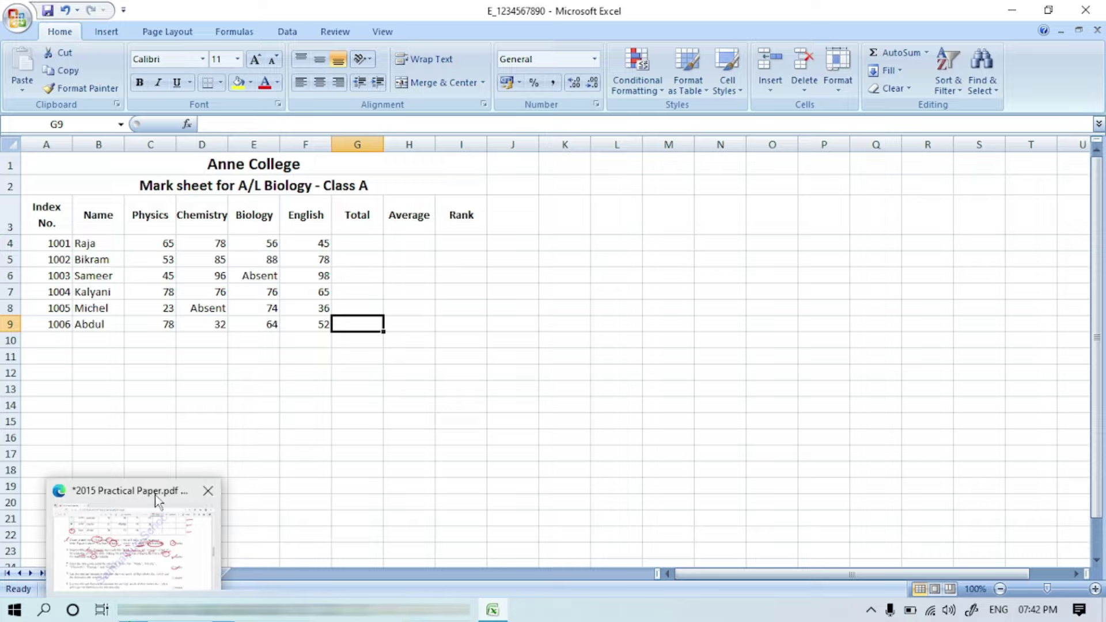
Annotate question 5 in the question paper PDF, circling its number and "total" and underlining "relevant cells", and return to the Excel workbook.
click(155, 496)
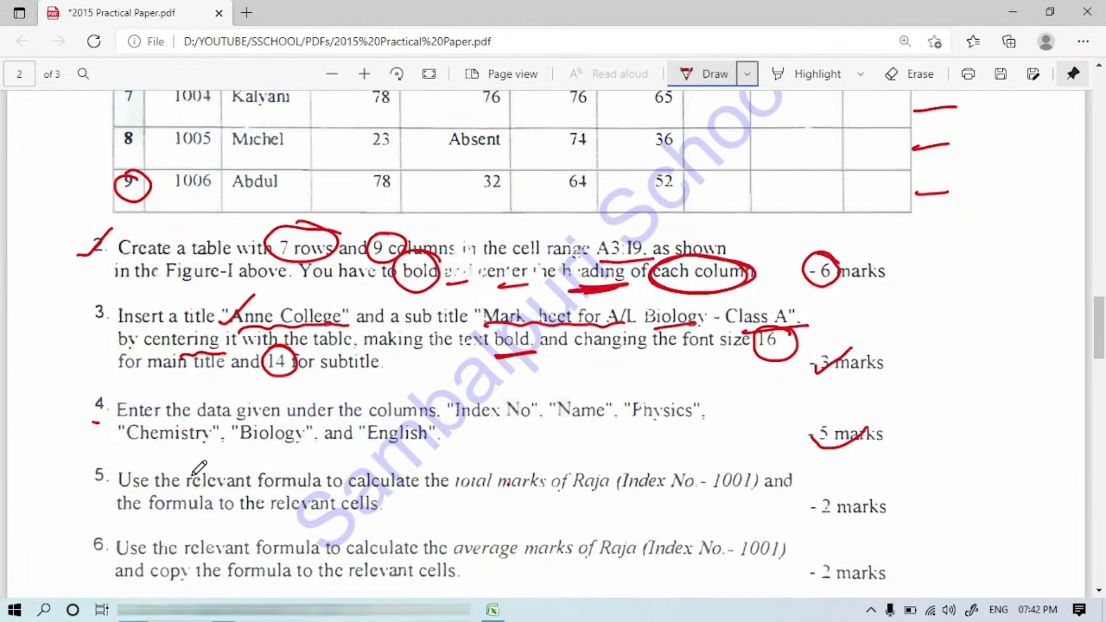
drag(795, 429, 826, 418)
mouse_move(107, 464)
mouse_down()
mouse_move(118, 479)
mouse_move(113, 465)
mouse_up()
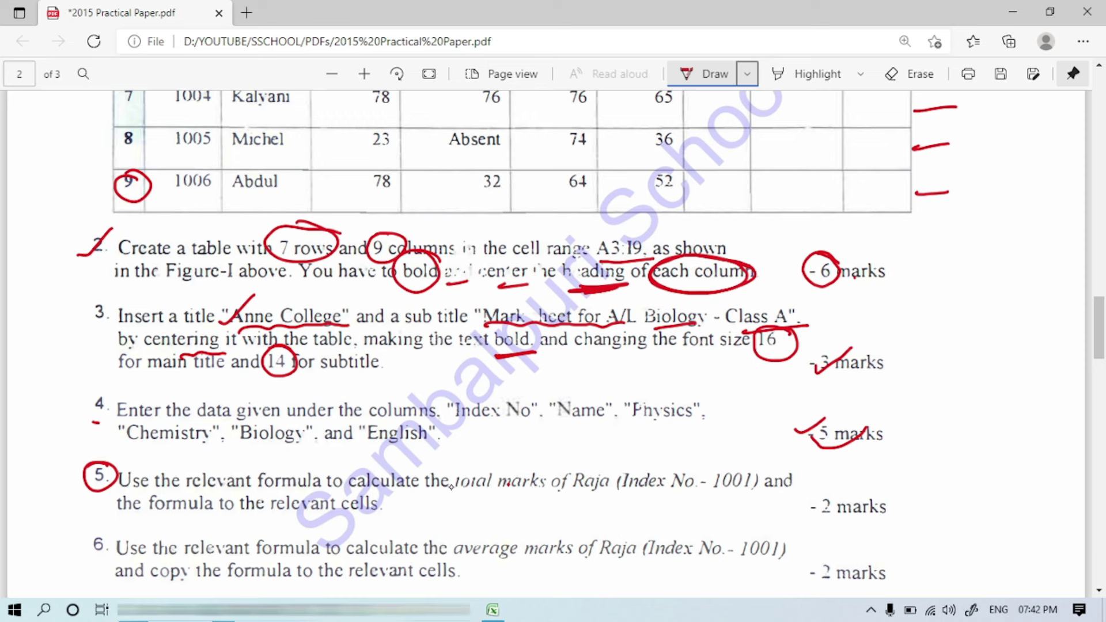
mouse_move(500, 465)
mouse_down()
mouse_move(447, 491)
mouse_move(498, 466)
mouse_up()
drag(590, 469, 638, 452)
drag(713, 497, 755, 491)
drag(282, 520, 405, 515)
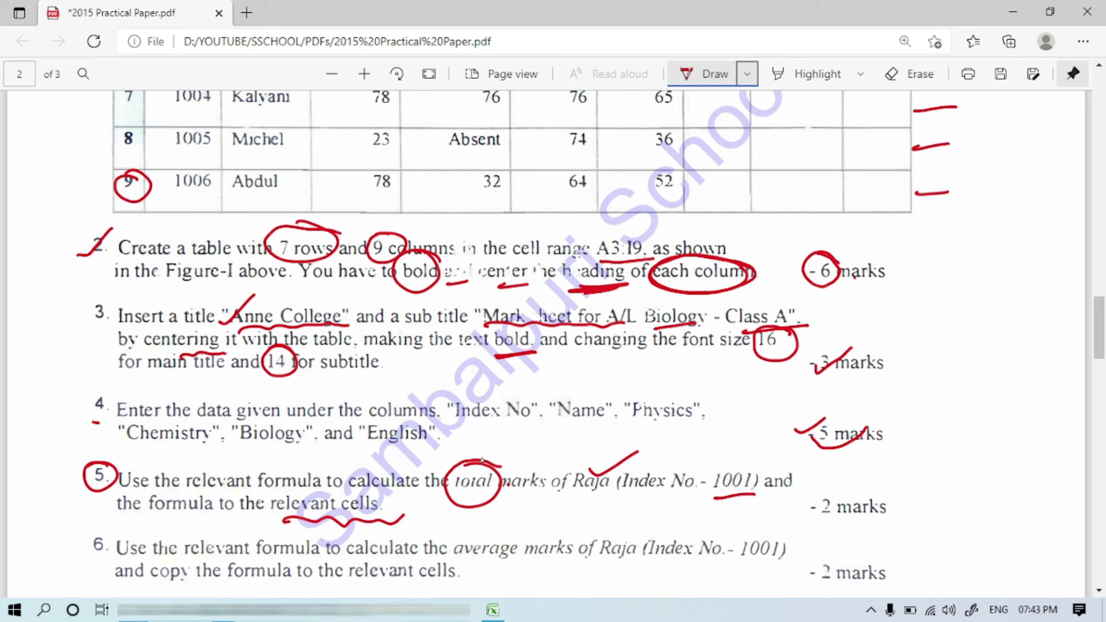
drag(494, 456, 543, 427)
mouse_move(570, 494)
mouse_down()
mouse_move(613, 489)
mouse_move(591, 499)
mouse_up()
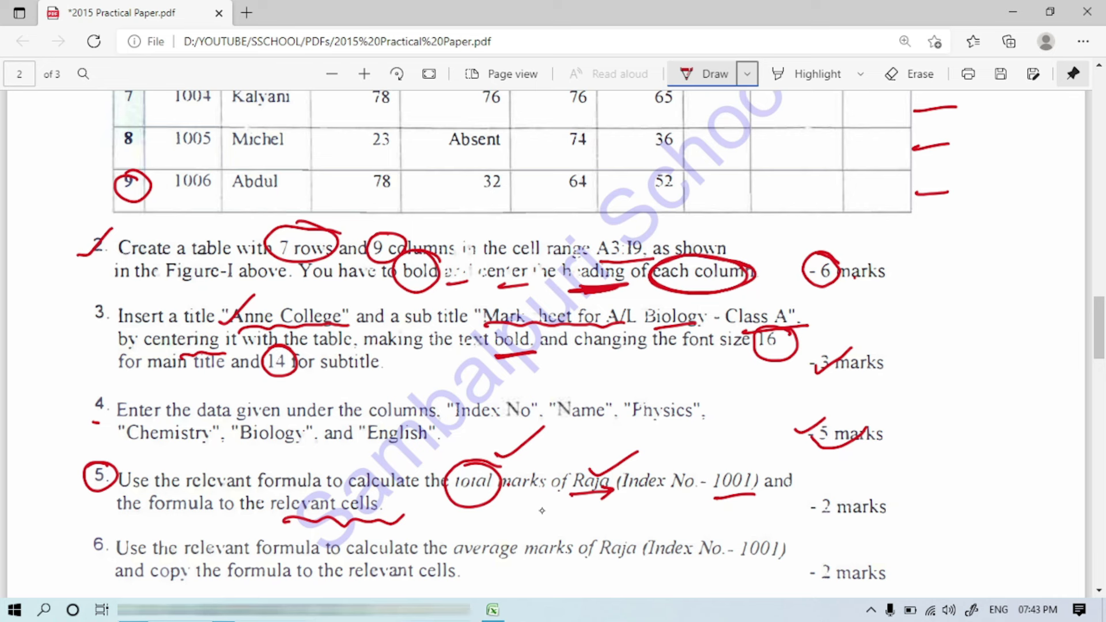
drag(310, 466, 347, 447)
click(492, 609)
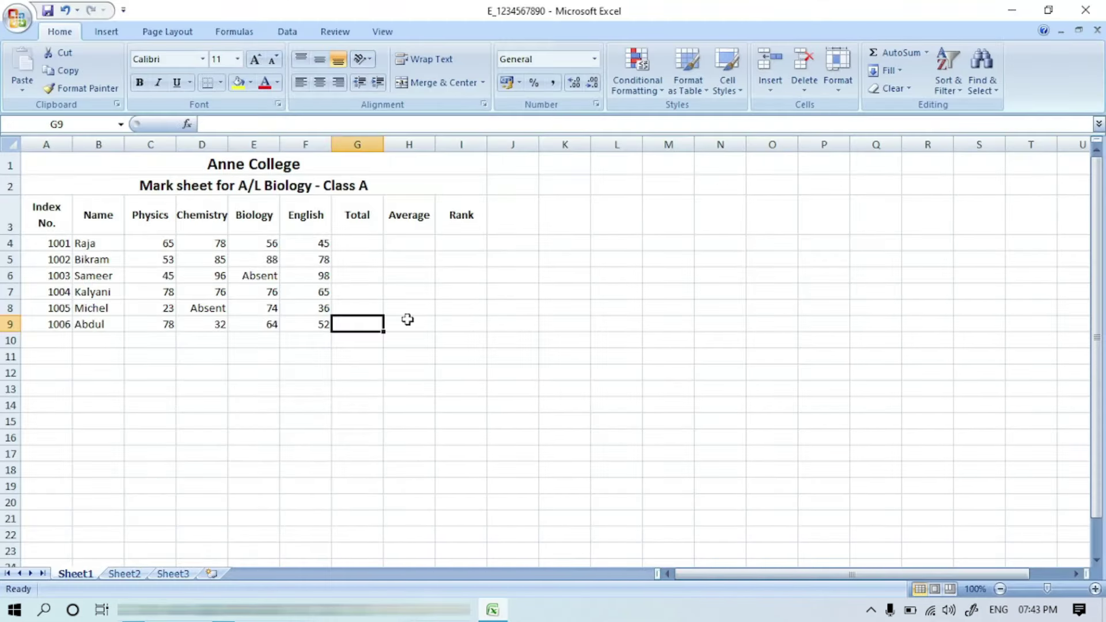
Calculate the first student's total in G4 by applying AutoSum to the marks in C4:F4.
click(354, 246)
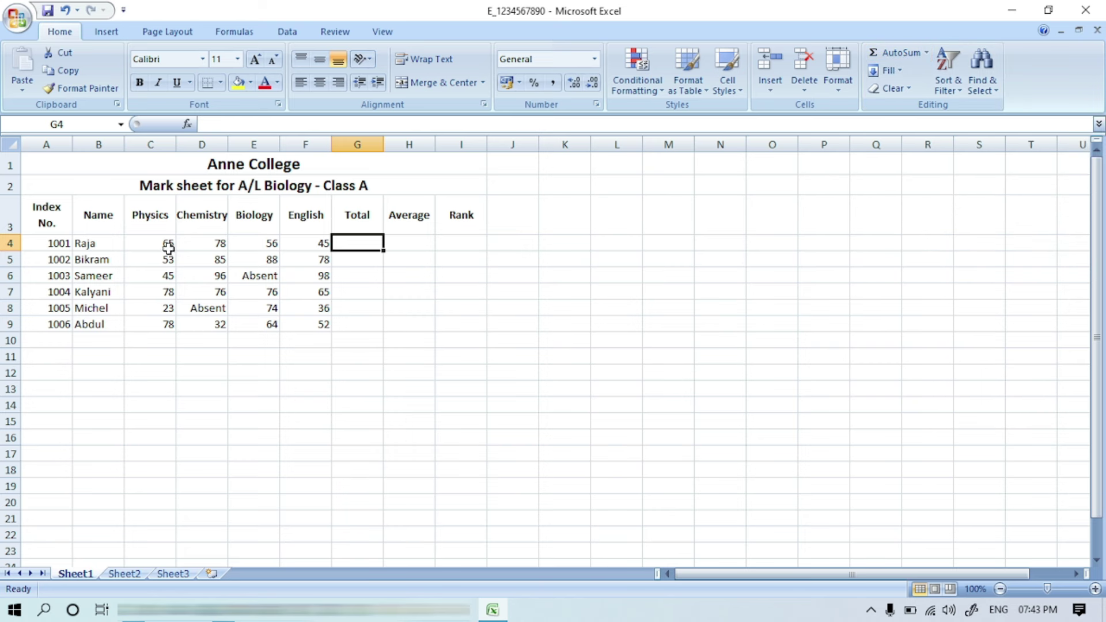
drag(168, 248, 310, 244)
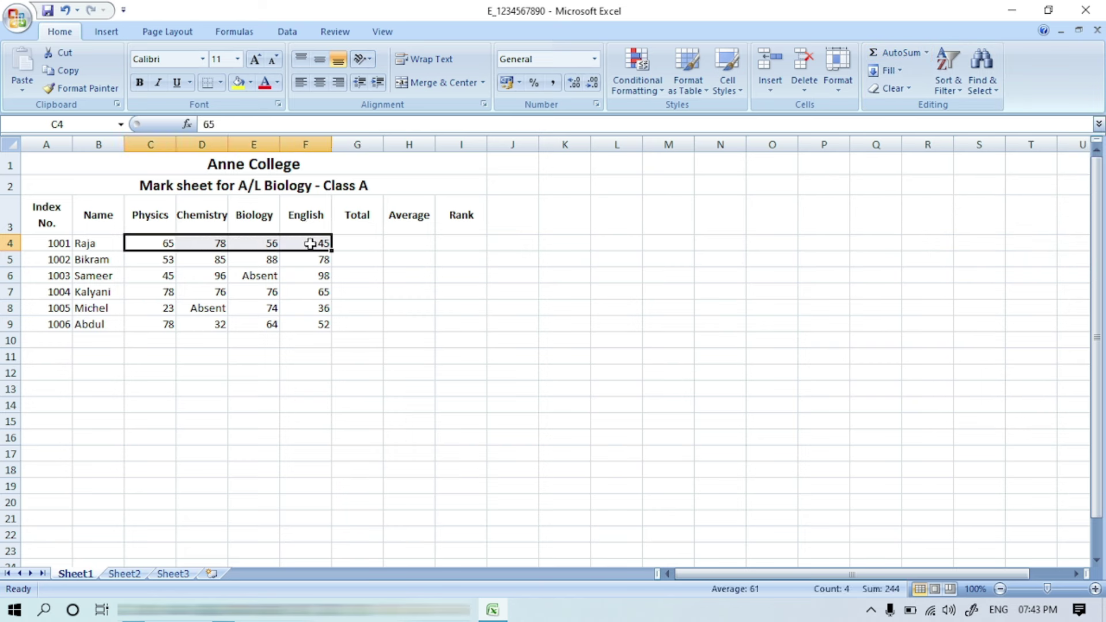
click(344, 244)
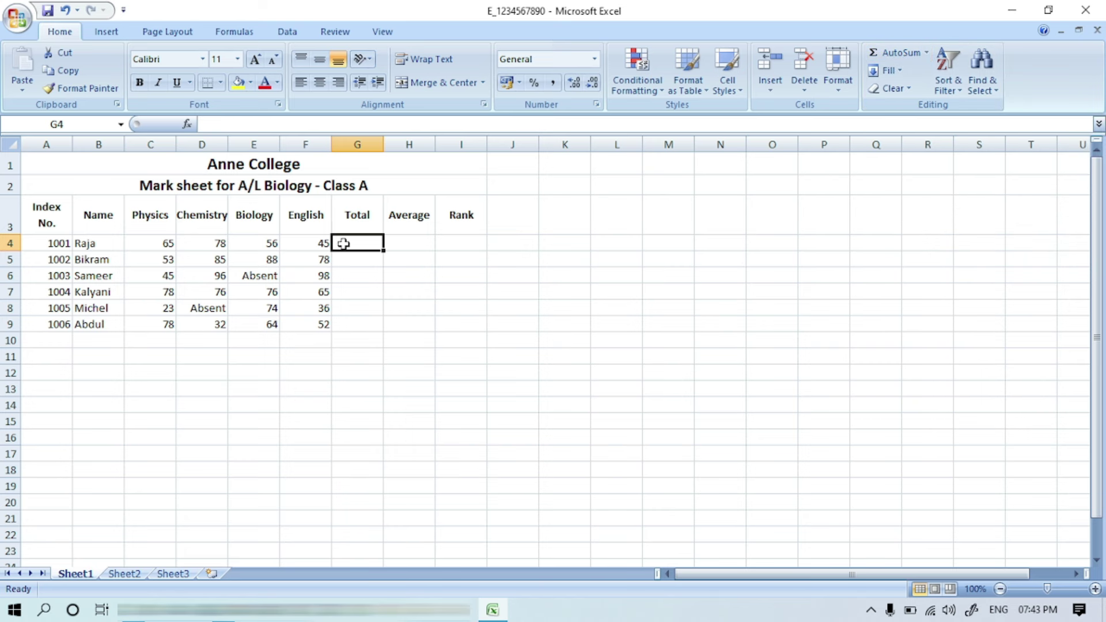
click(900, 54)
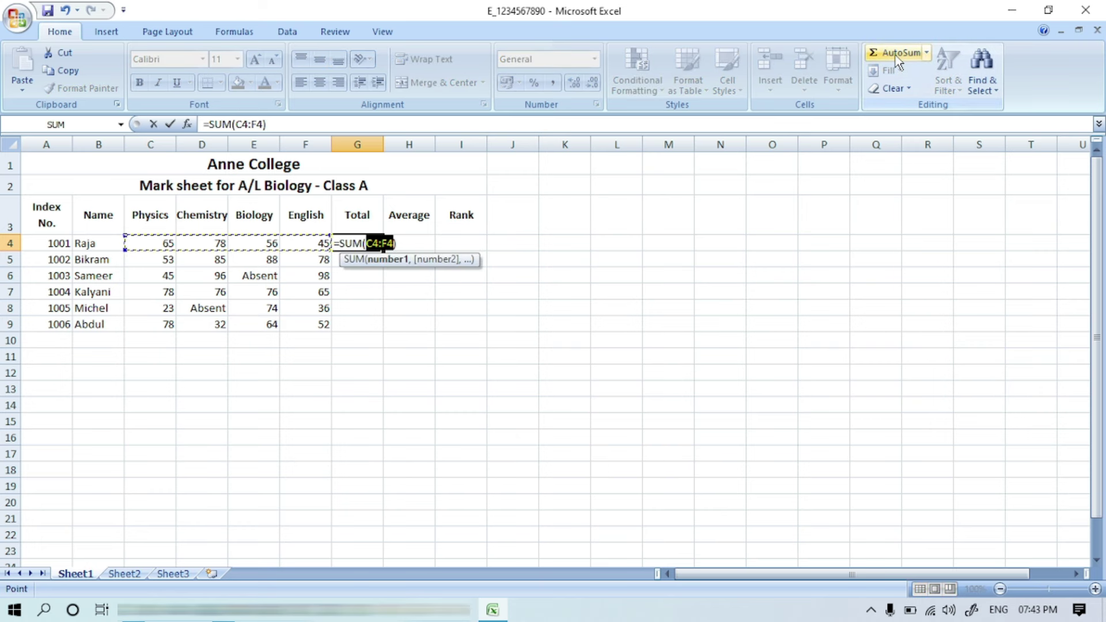
key(Return)
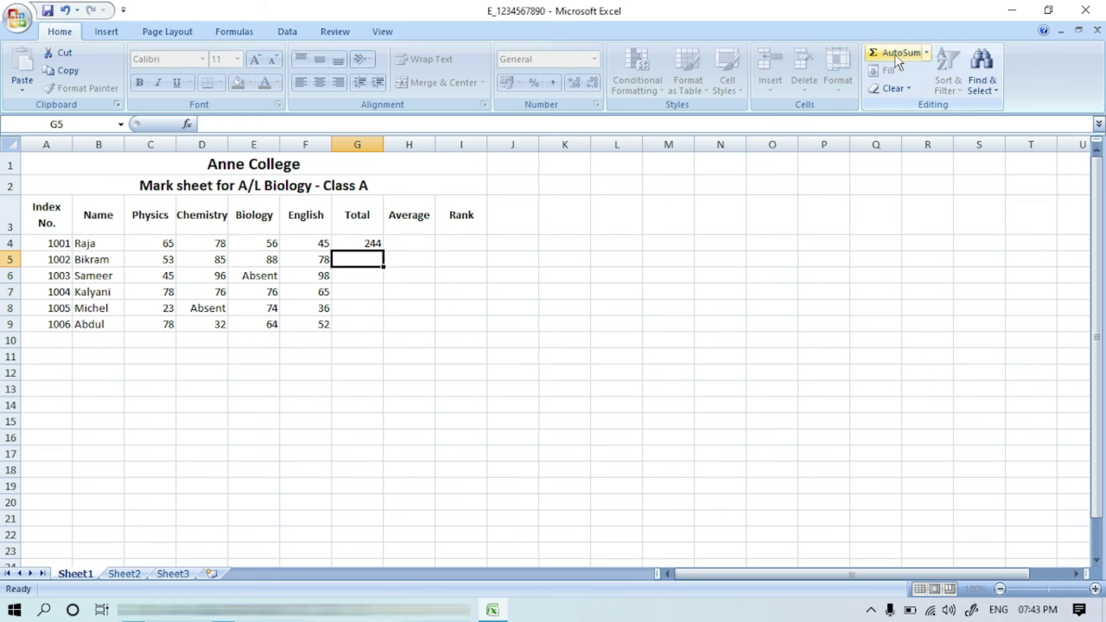
Replace the AutoSum formula in G4 with a manually entered =SUM(C4:F4).
click(372, 244)
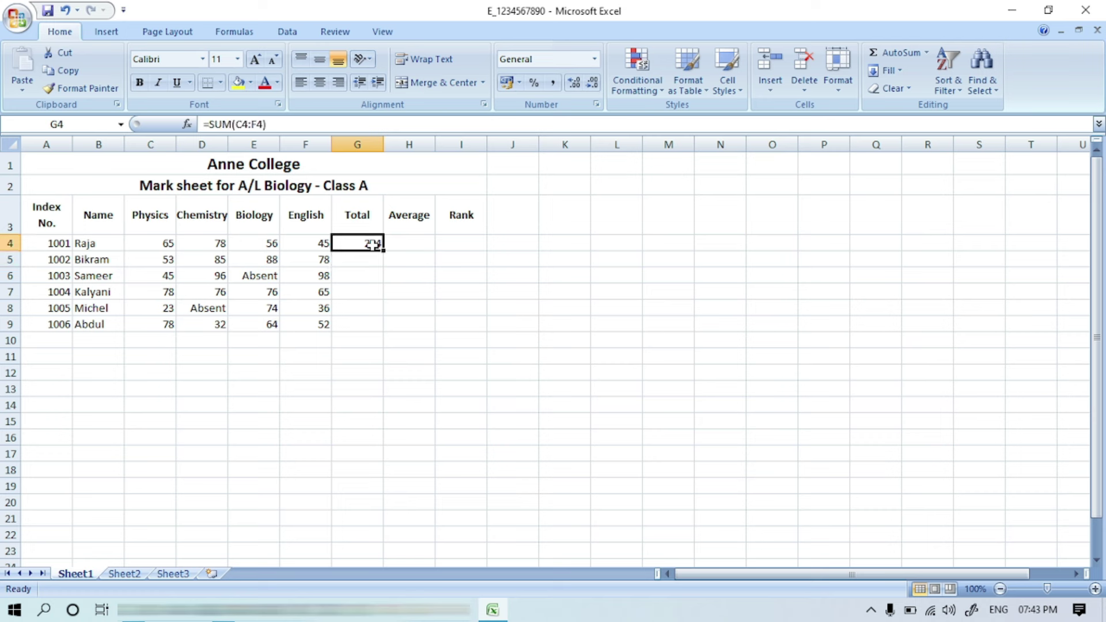
double_click(373, 244)
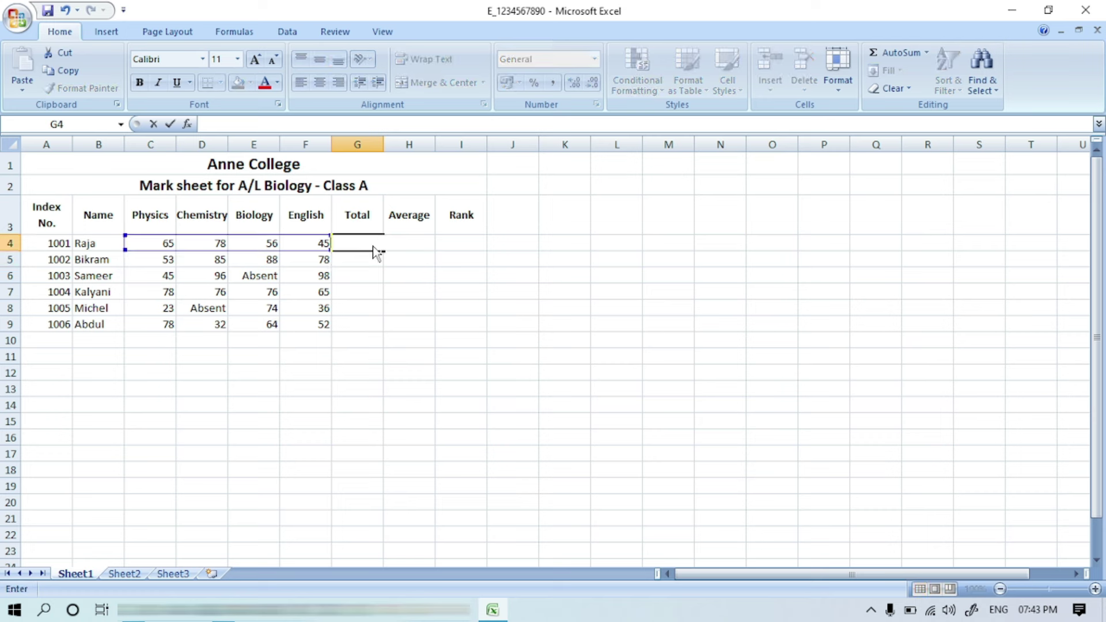
key(BackSpace)
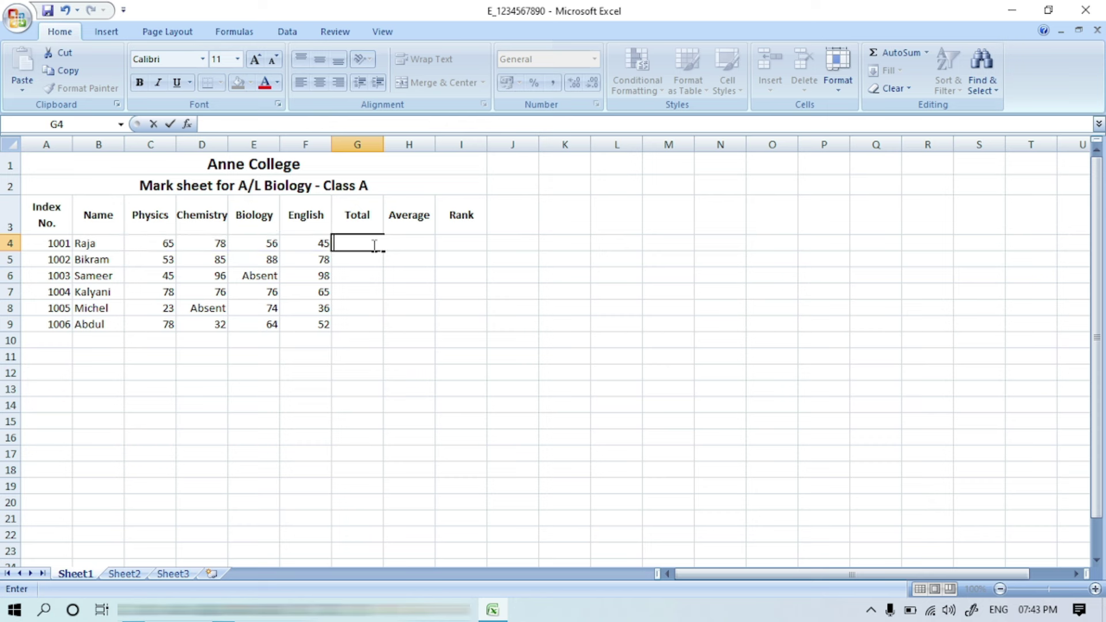
text(=)
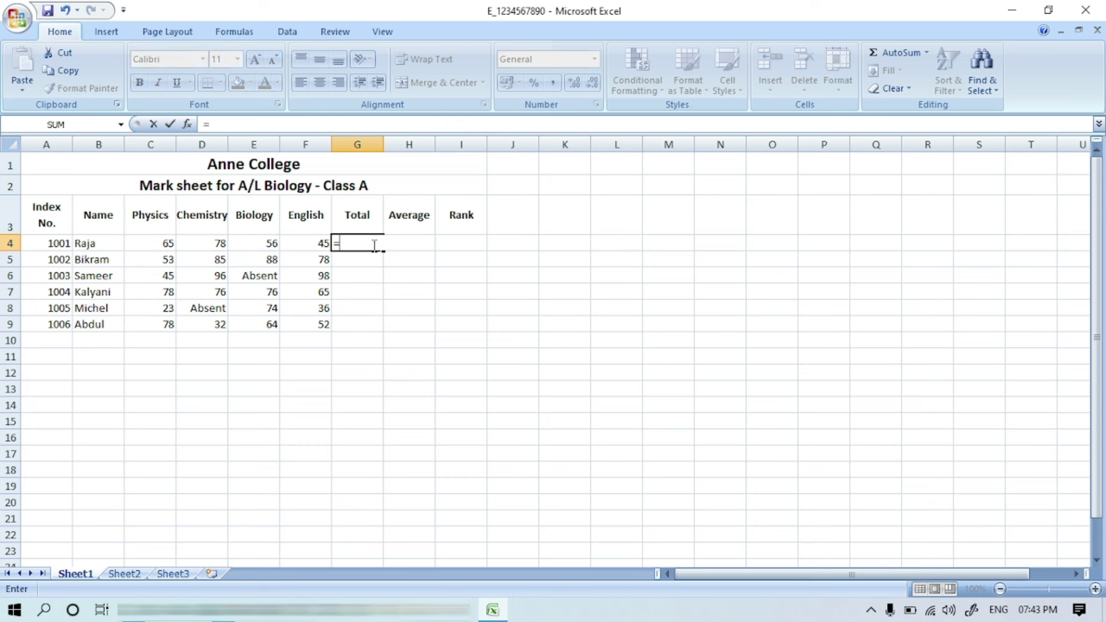
text(S)
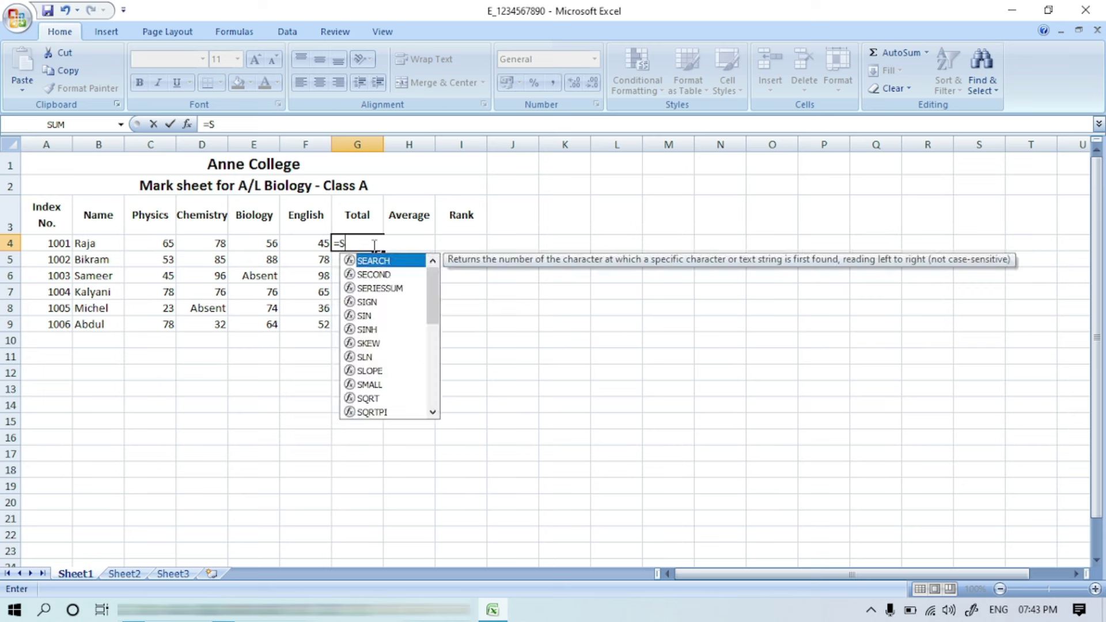
text(UM()
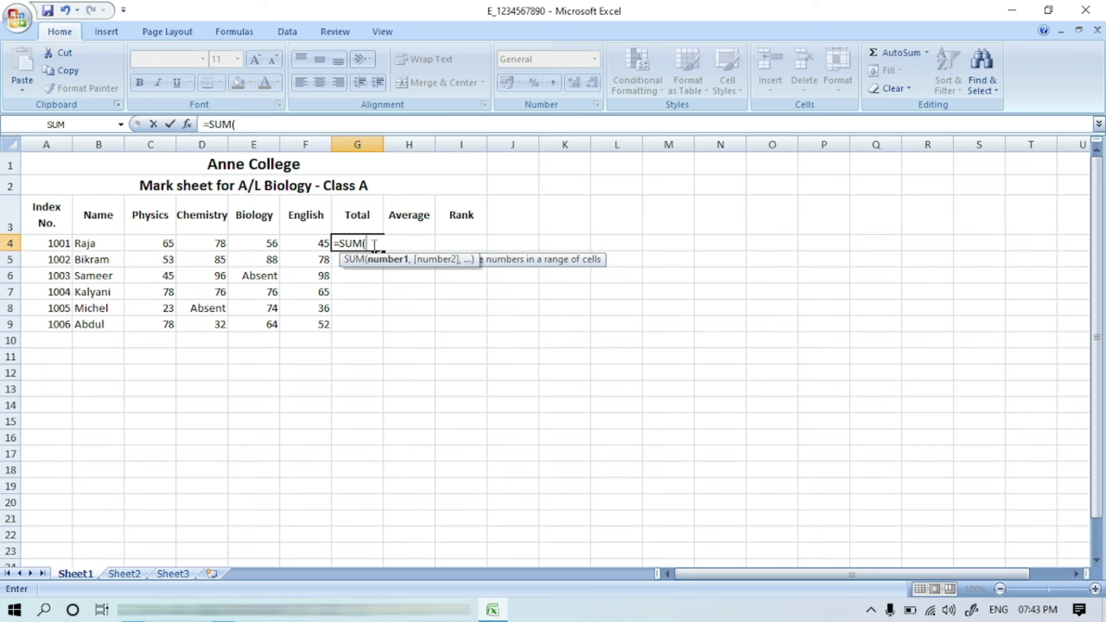
click(167, 244)
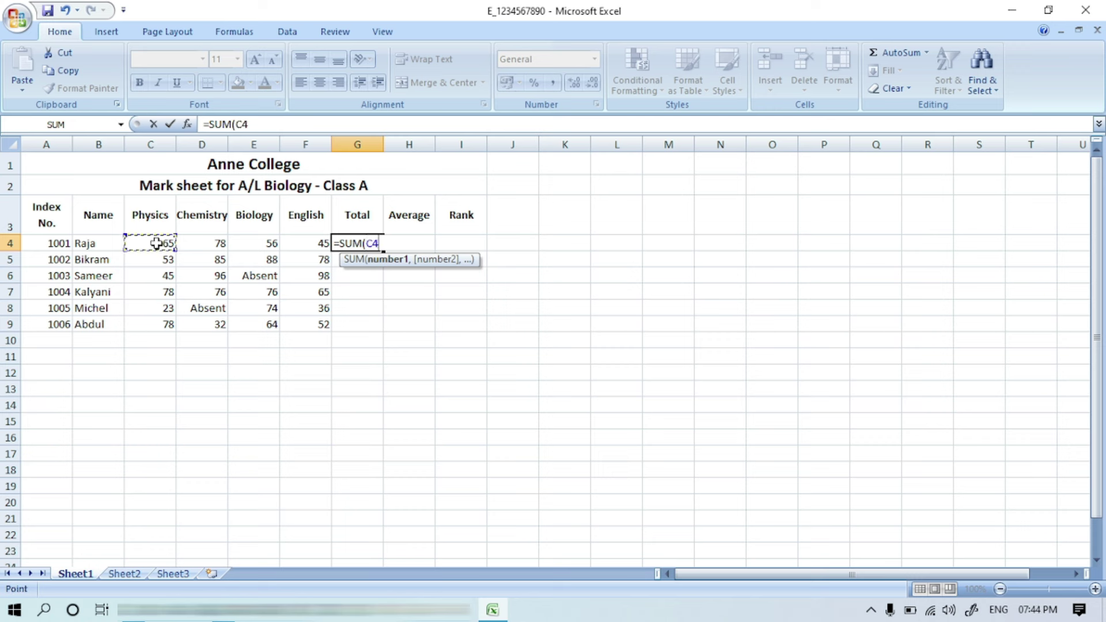
key(F8)
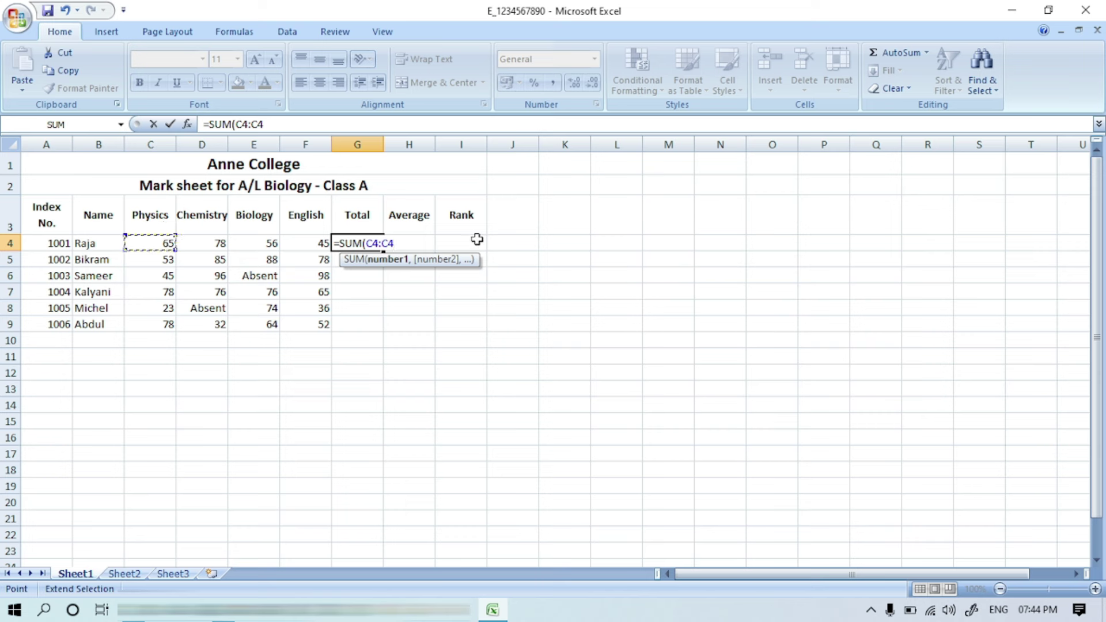
click(312, 243)
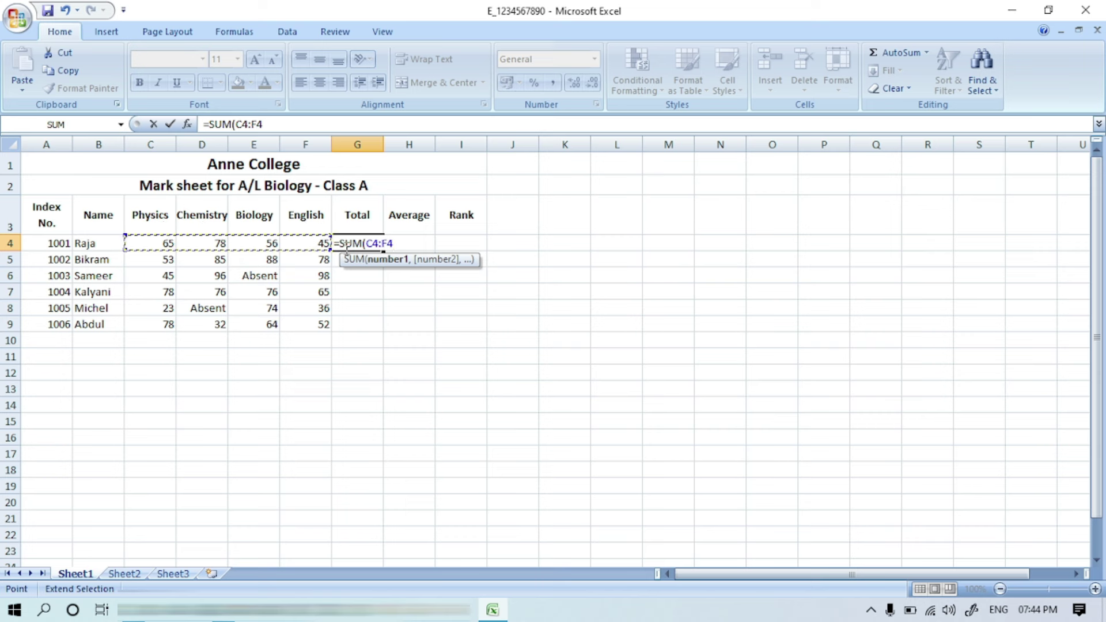
text())
key(Return)
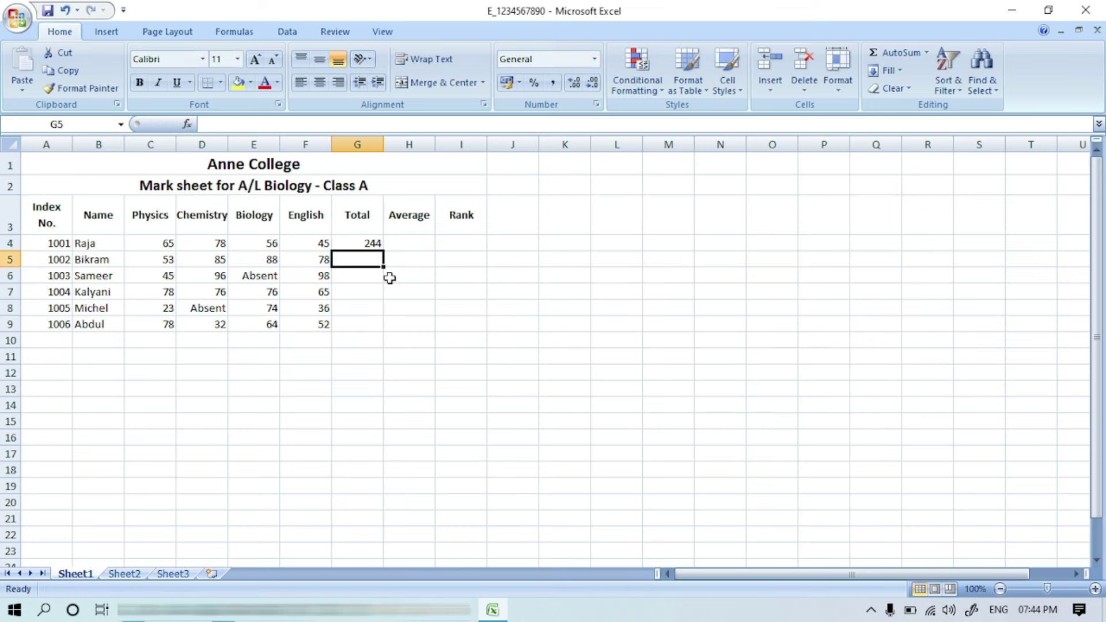
Rewrite the first student's total in G4 as the cell-by-cell addition =C4+D4+E4+F4.
click(370, 243)
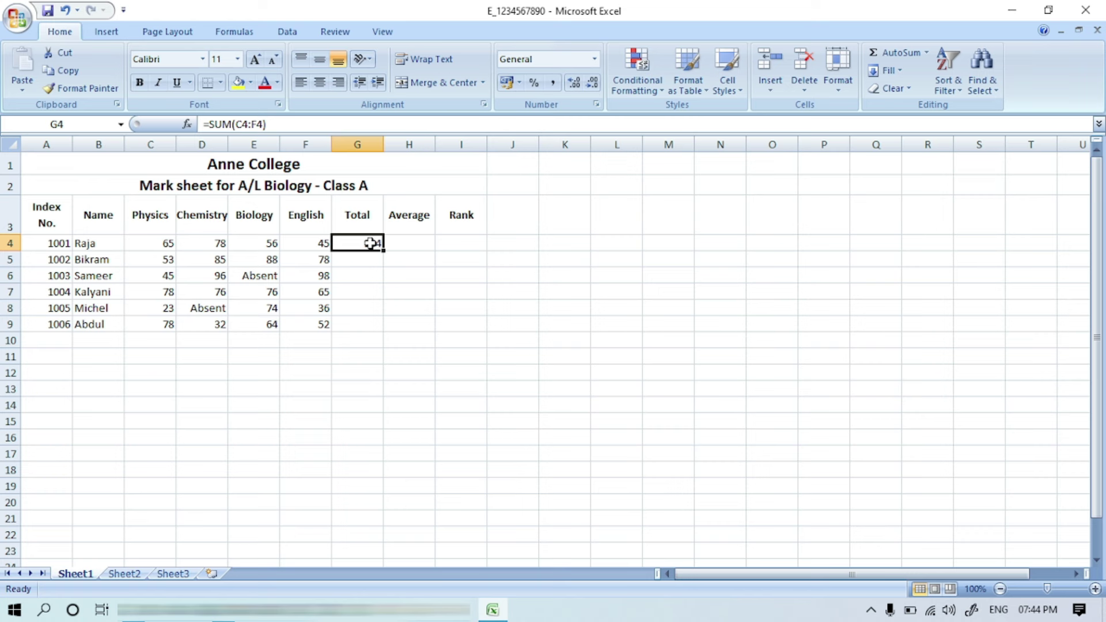
double_click(370, 243)
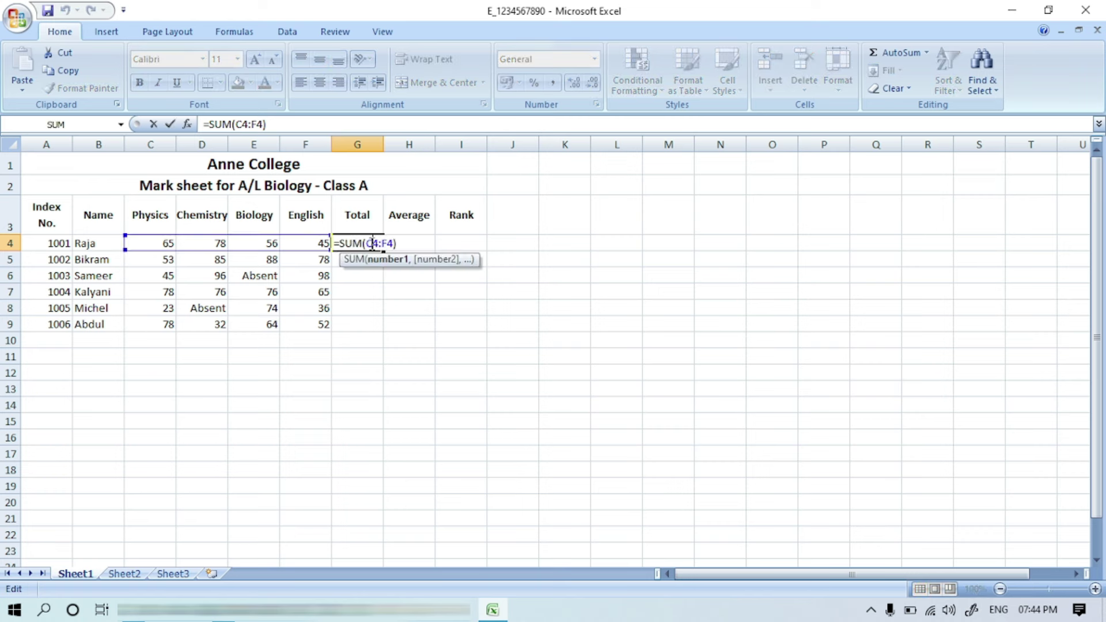
key(Delete)
key(Delete)
key(Delete)
key(Delete)
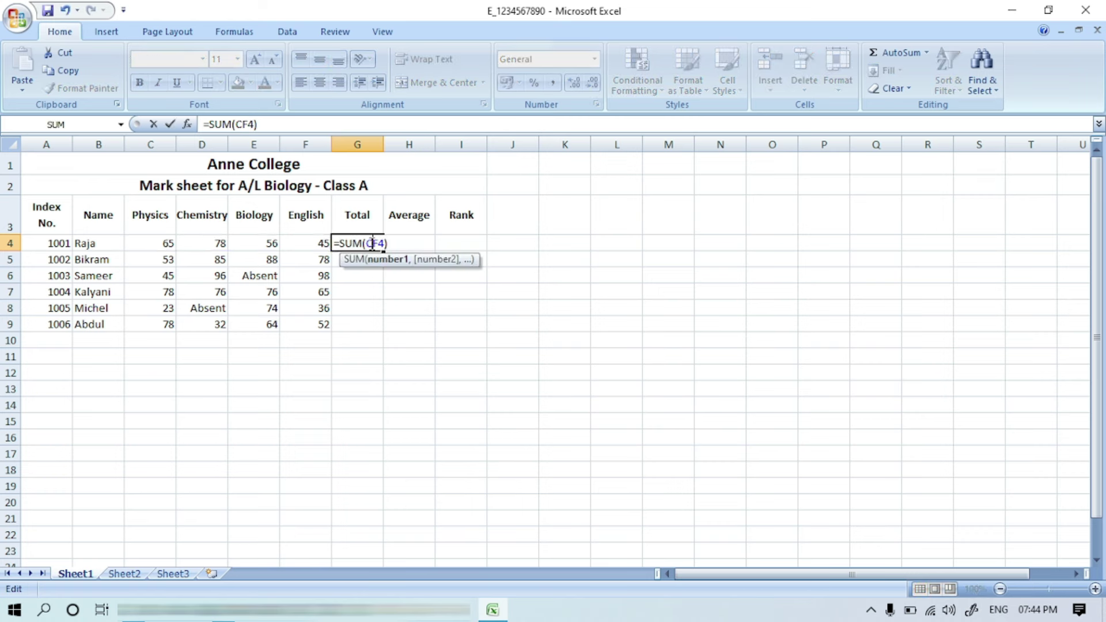
key(Delete)
key(BackSpace)
key(BackSpace)
key(BackSpace)
key(BackSpace)
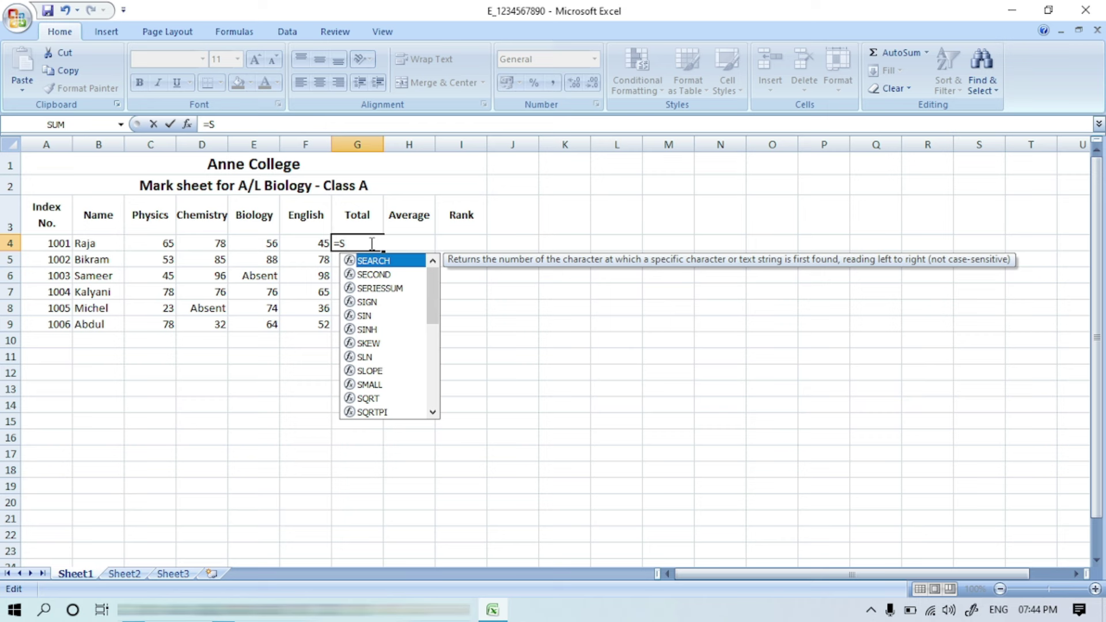
key(BackSpace)
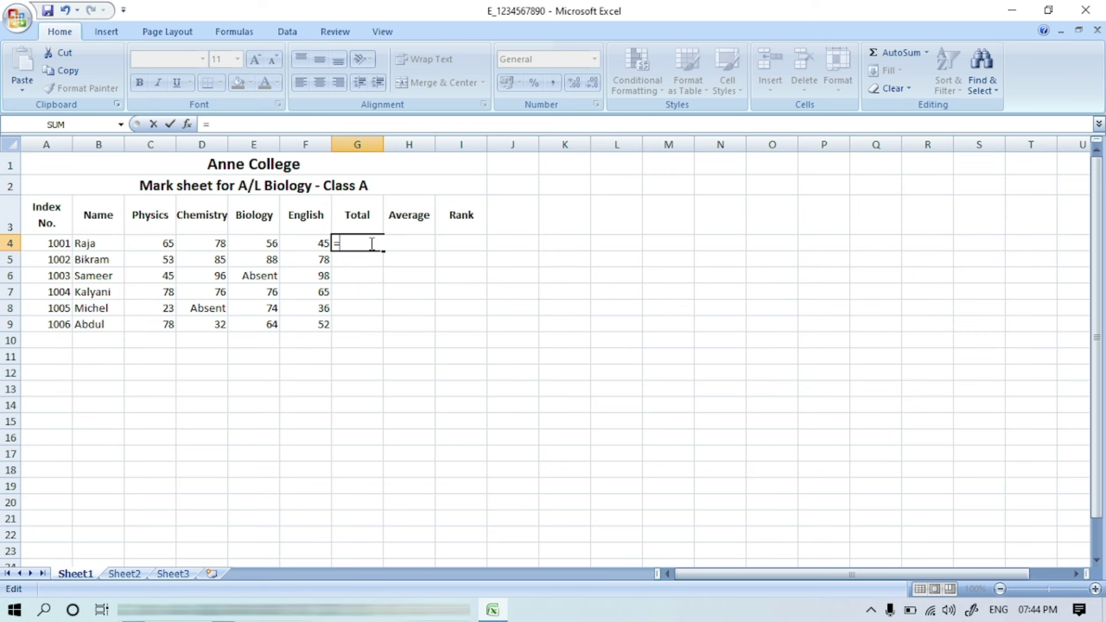
click(169, 245)
text(=)
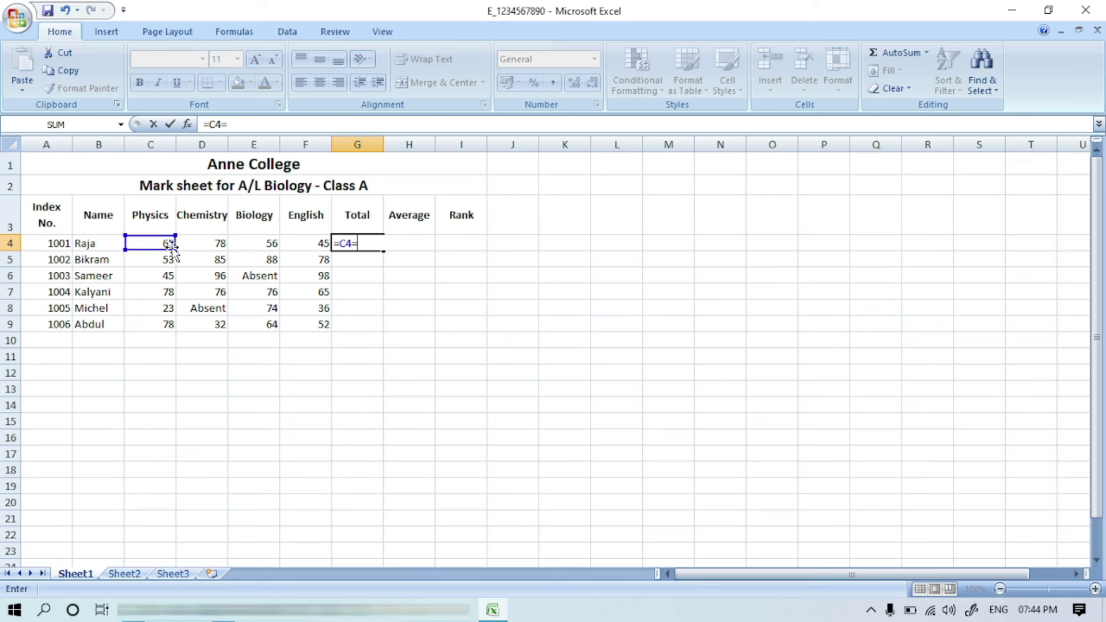
key(BackSpace)
text(+)
click(201, 244)
text(+)
click(253, 246)
text(+)
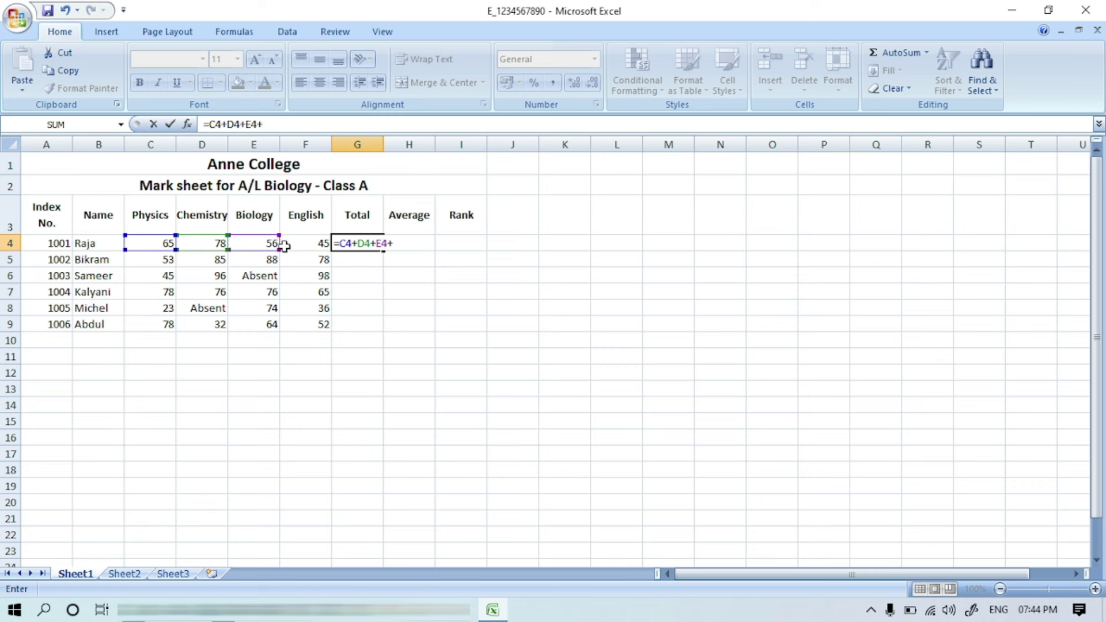
click(305, 244)
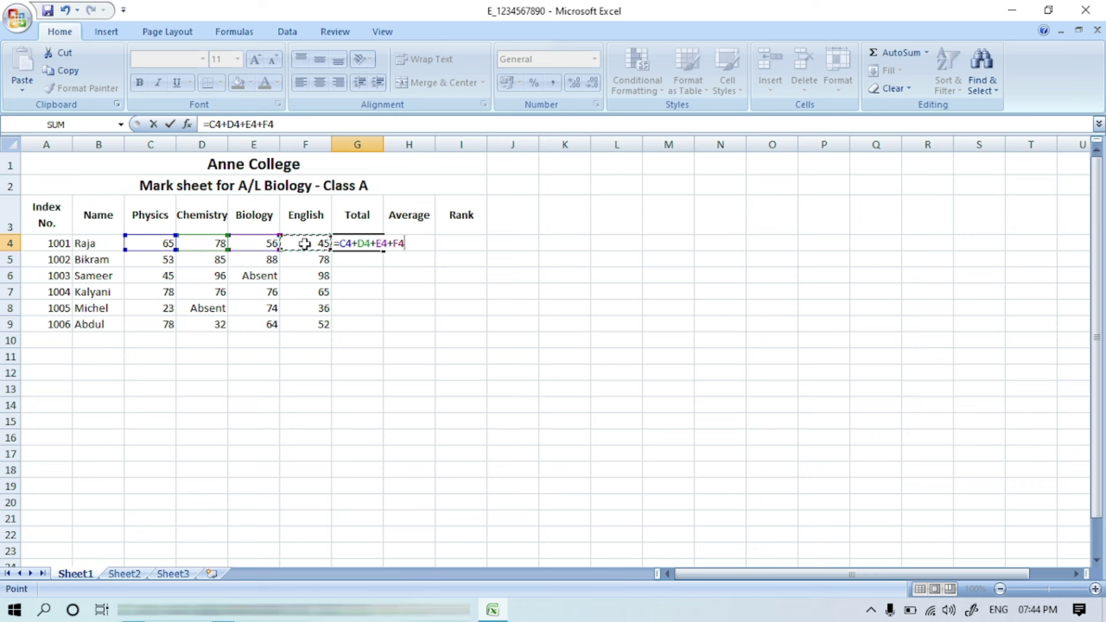
key(Return)
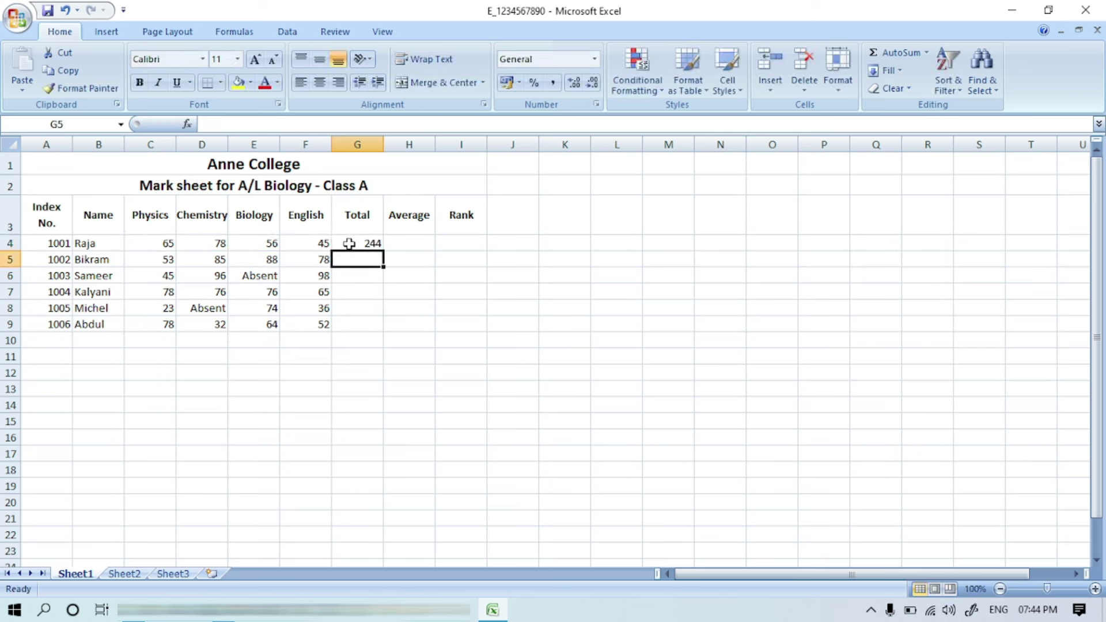
Clear the addition formula from G4 and enter =SUM(C4:F4) for the first student's total.
click(349, 244)
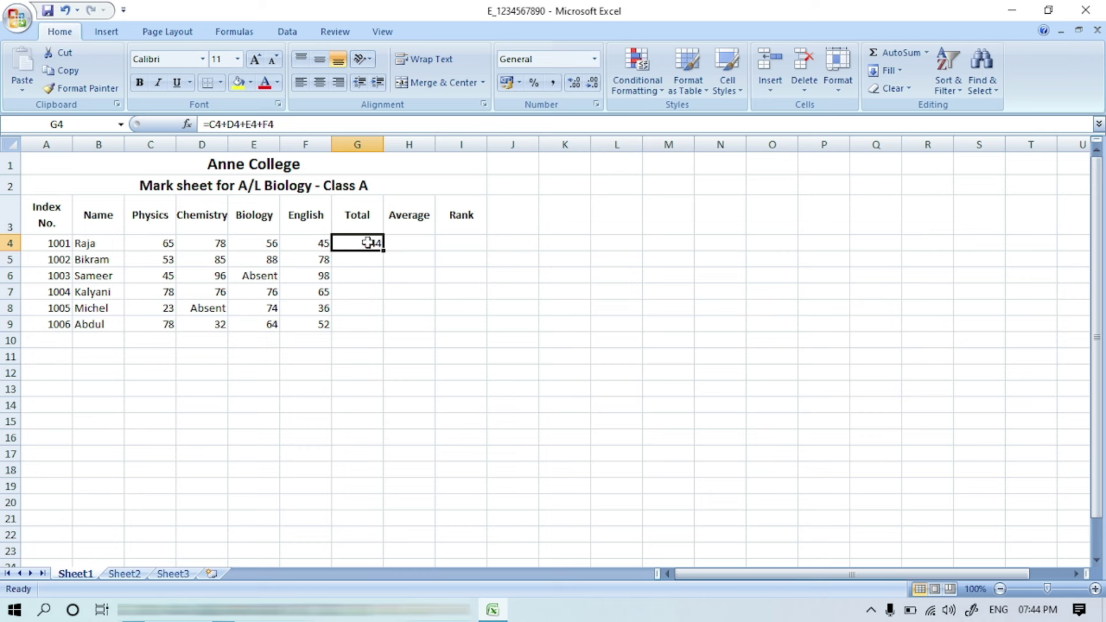
key(BackSpace)
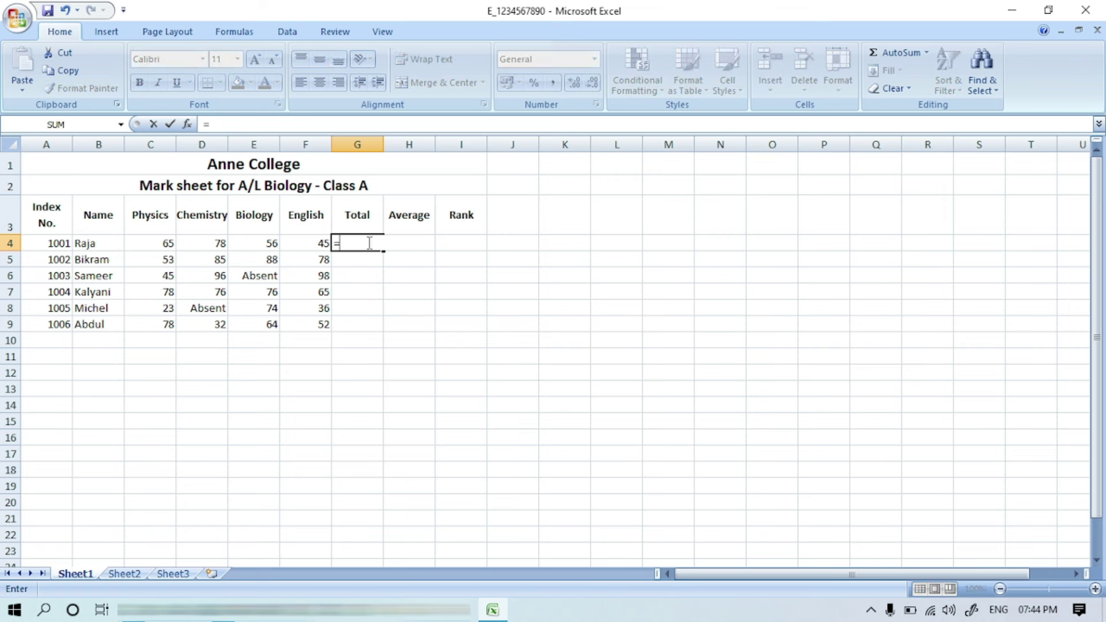
text(=SUM()
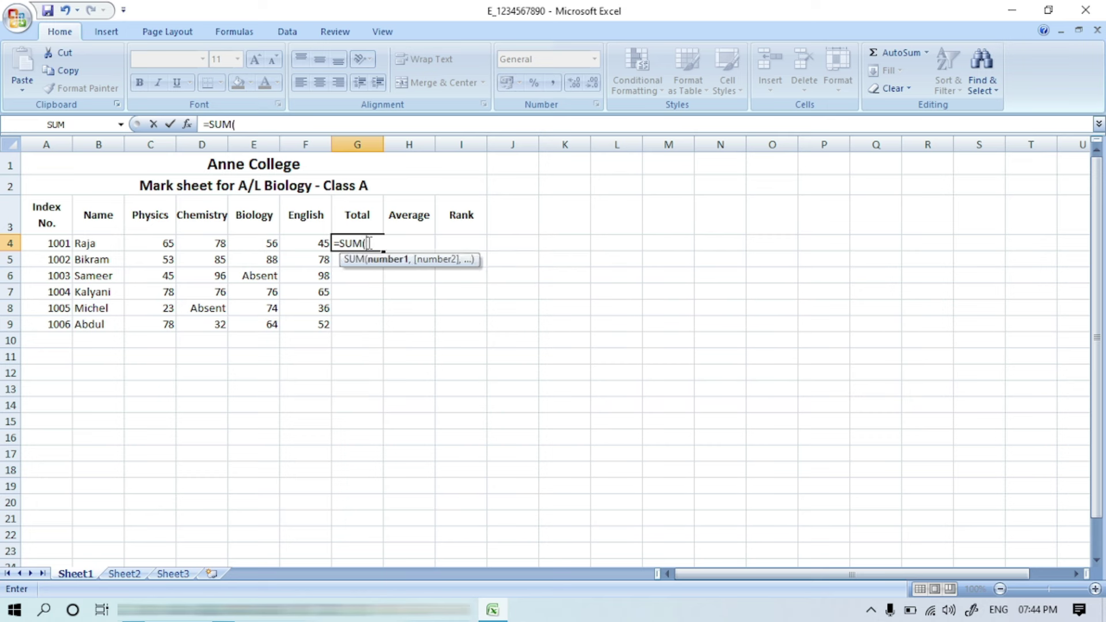
click(149, 245)
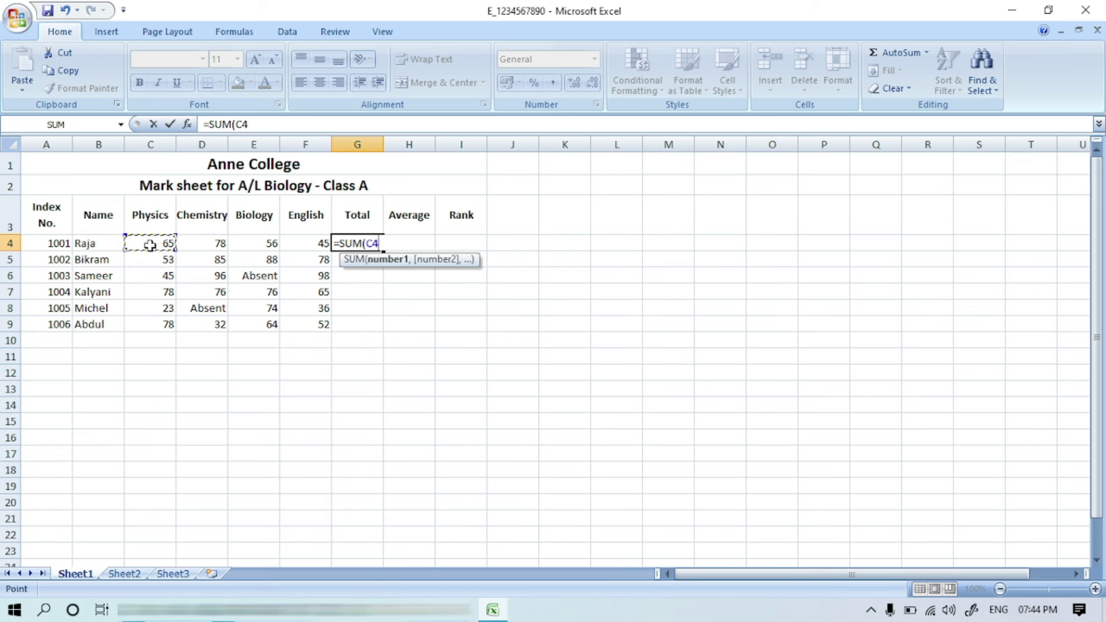
key(F8)
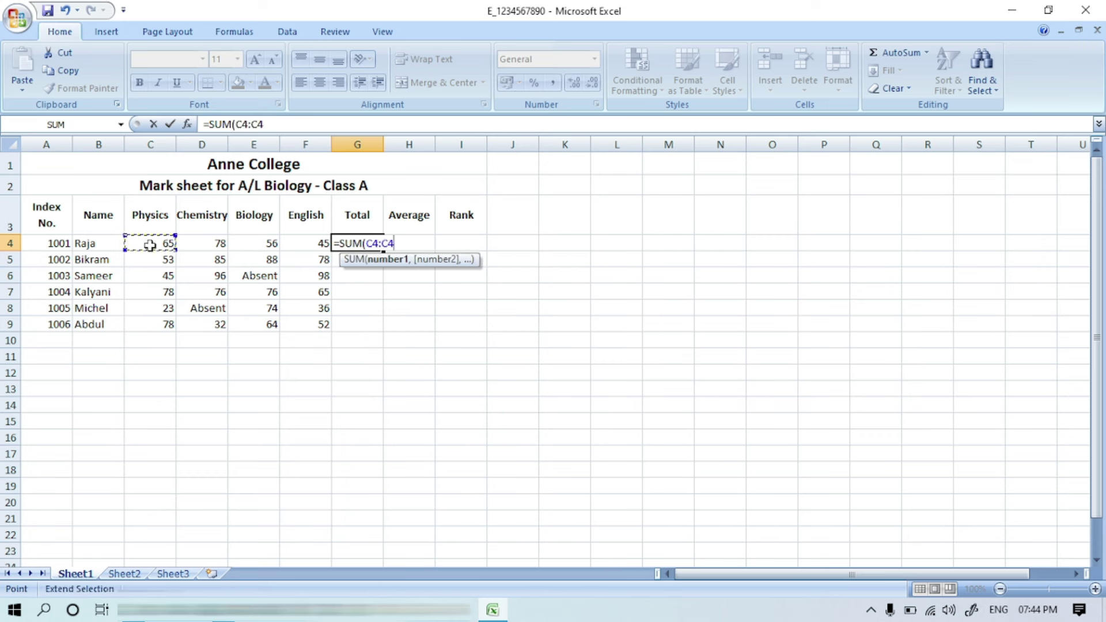
click(321, 244)
text())
key(Return)
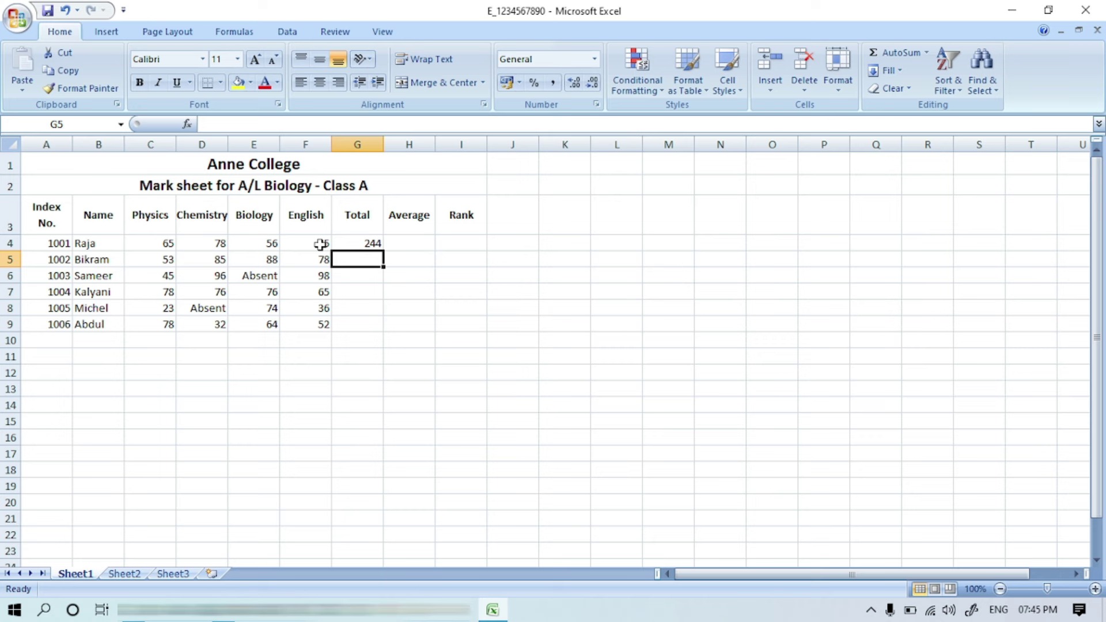
Copy the total formula from G4 down to G9 for the remaining students.
click(360, 243)
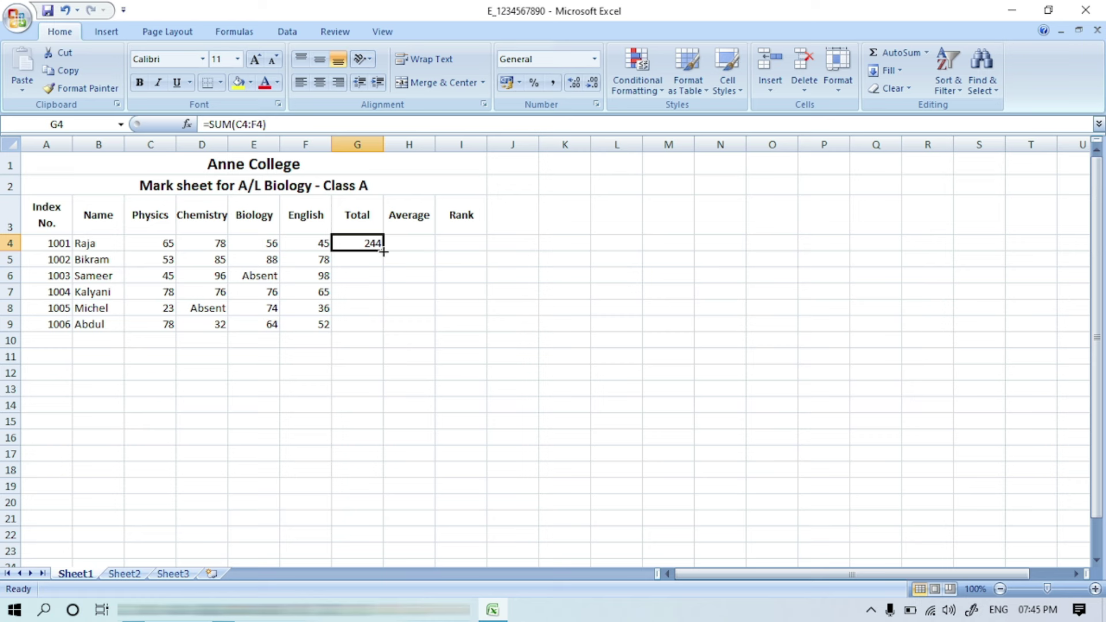
drag(383, 252, 378, 324)
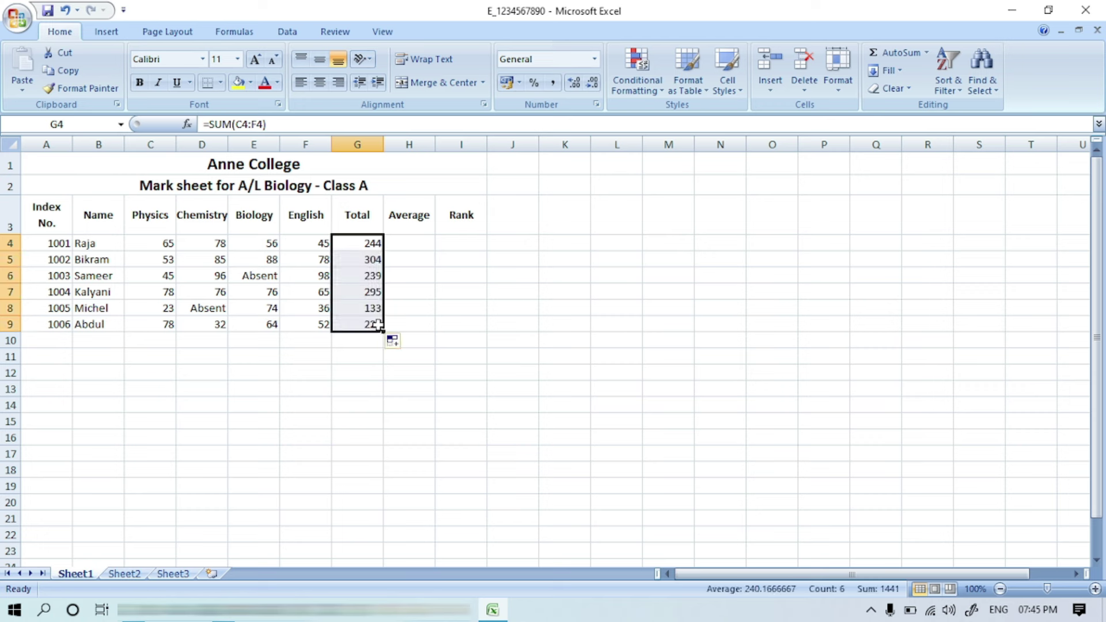
click(402, 318)
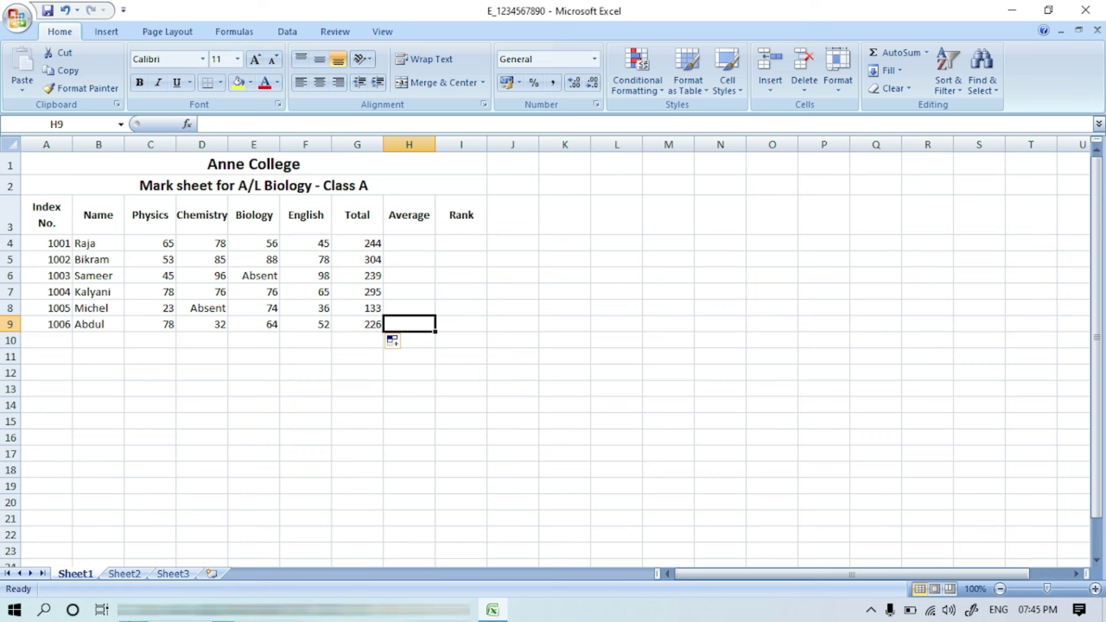
Switch to the question paper PDF, tick the marks of question 5, circle number 6 and underline "average" in question 6.
click(135, 534)
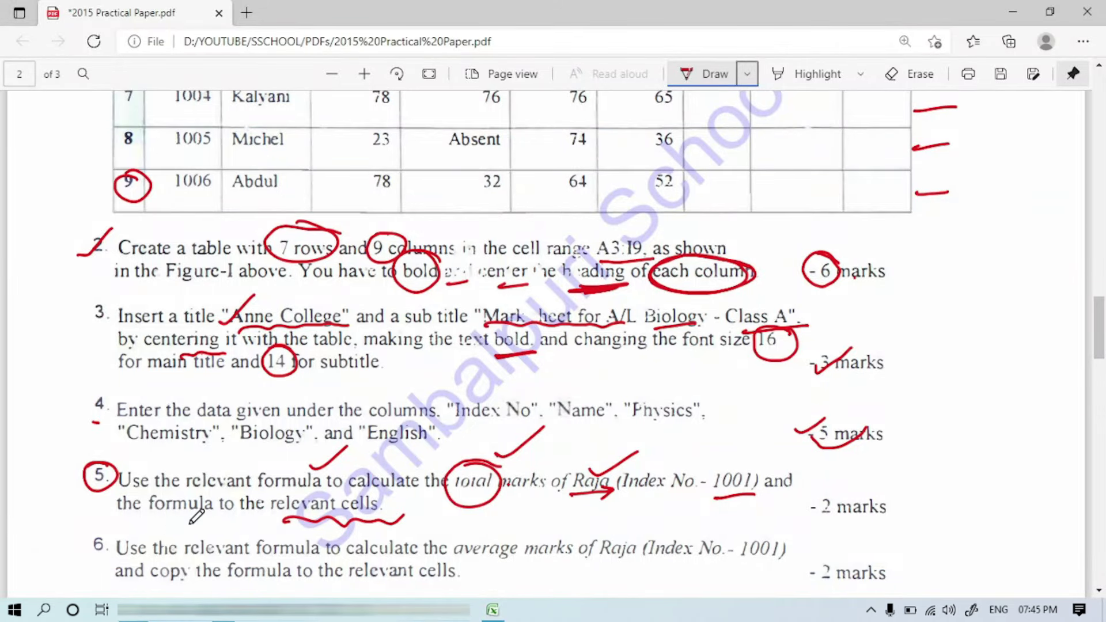
drag(889, 503, 927, 493)
scroll(821, 361, down, 3)
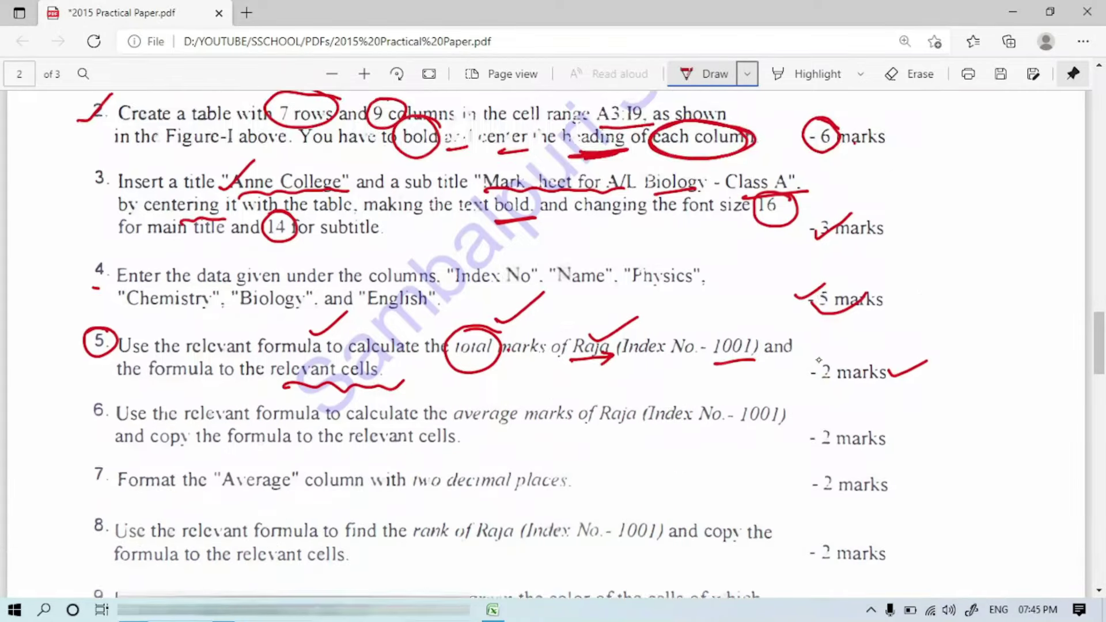
scroll(821, 363, down, 1)
mouse_move(110, 261)
mouse_down()
mouse_move(91, 269)
mouse_move(96, 254)
mouse_up()
mouse_move(454, 292)
mouse_down()
mouse_move(604, 295)
mouse_move(621, 314)
mouse_move(648, 291)
mouse_up()
Handwrite the average formula below question 6 as the fraction "Total" over "No. Sub".
drag(599, 331, 610, 329)
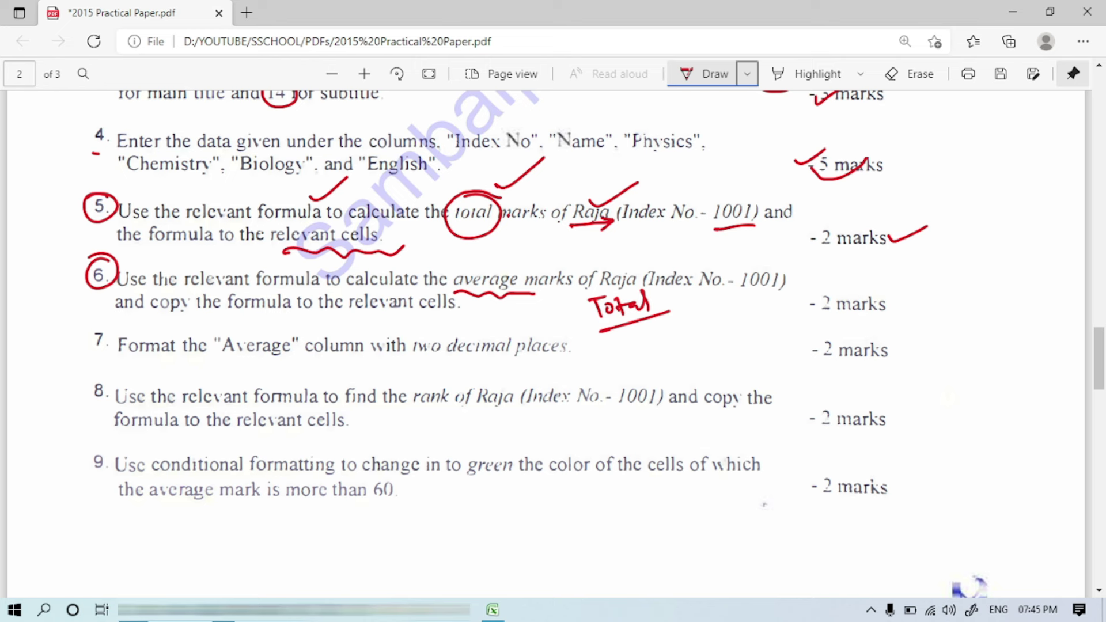
drag(632, 329, 622, 350)
drag(633, 336, 665, 336)
drag(580, 363, 605, 358)
click(611, 356)
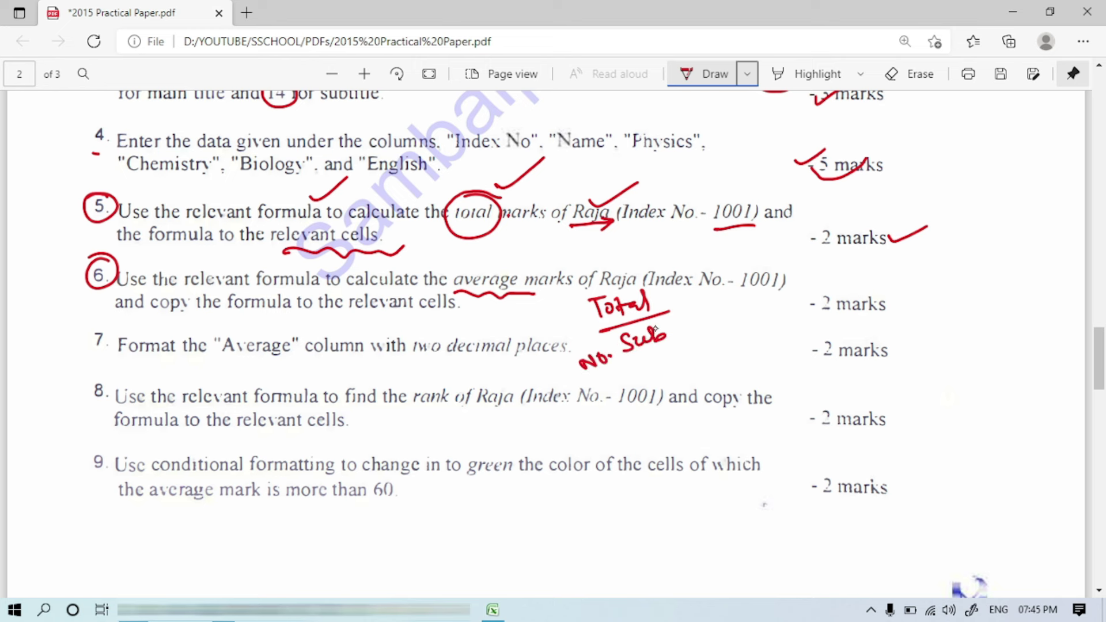
drag(682, 313, 724, 304)
Switch to the Excel workbook and enter =G4/5 in H4 as a trial average for the first student.
click(493, 610)
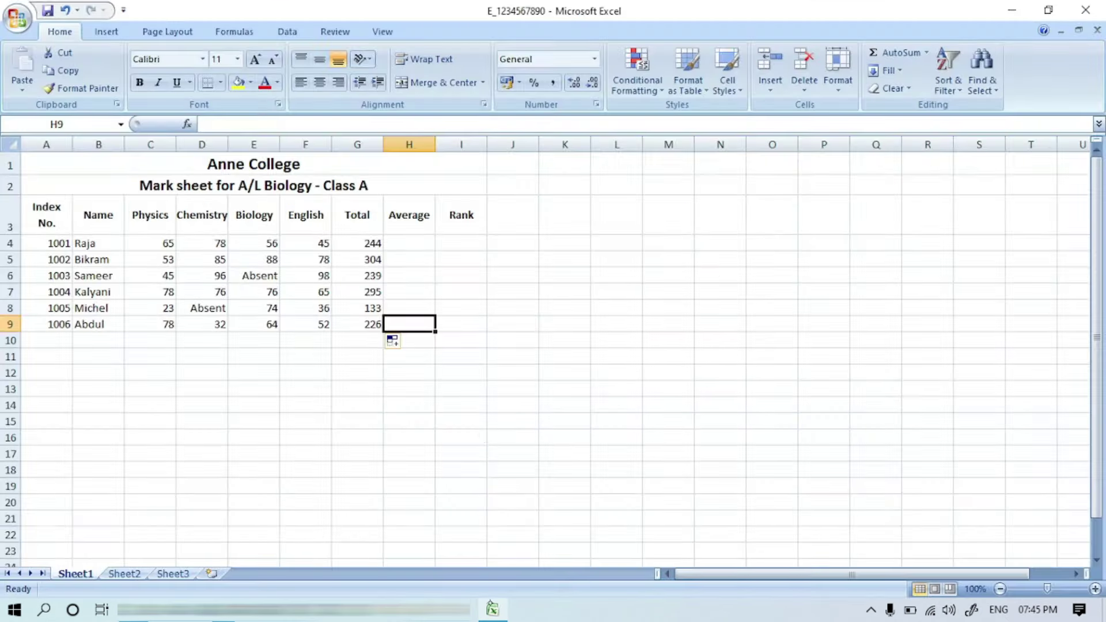
click(419, 243)
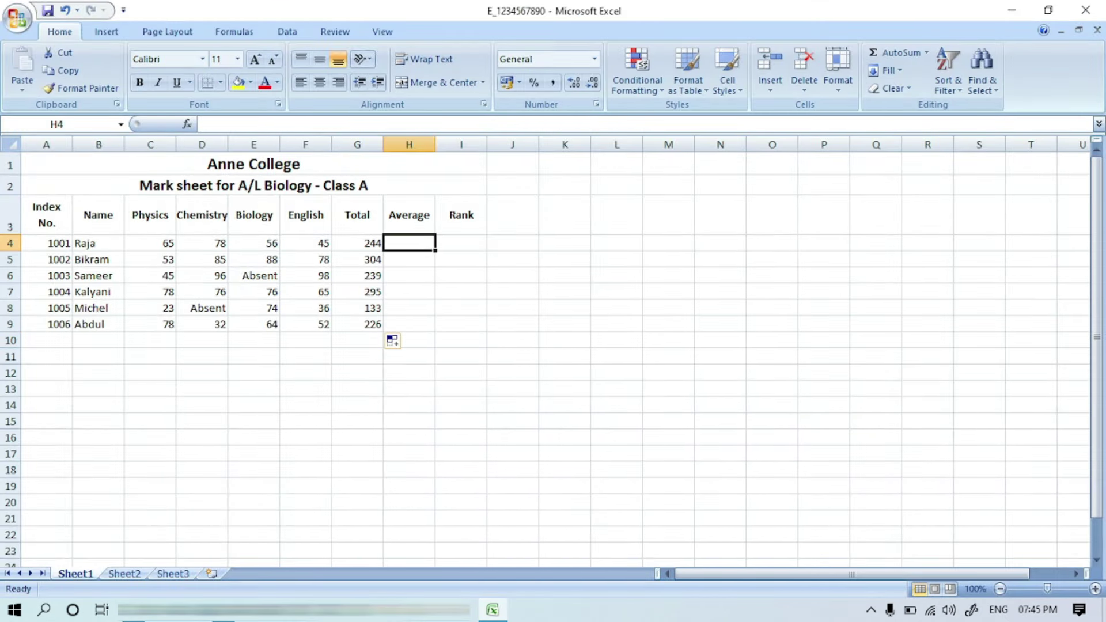
text(=)
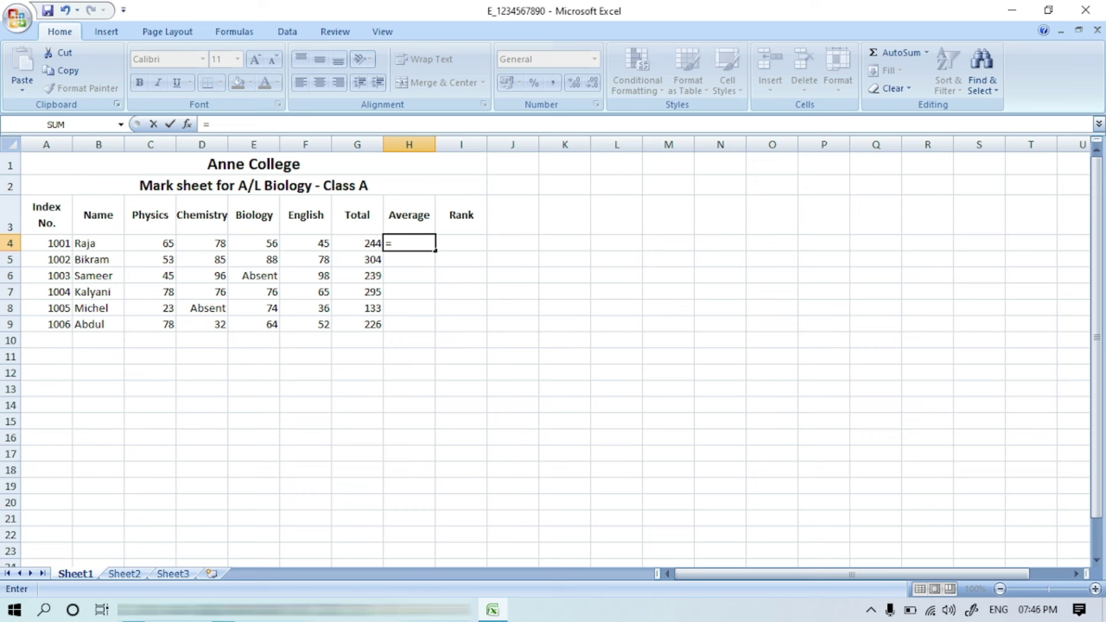
click(358, 242)
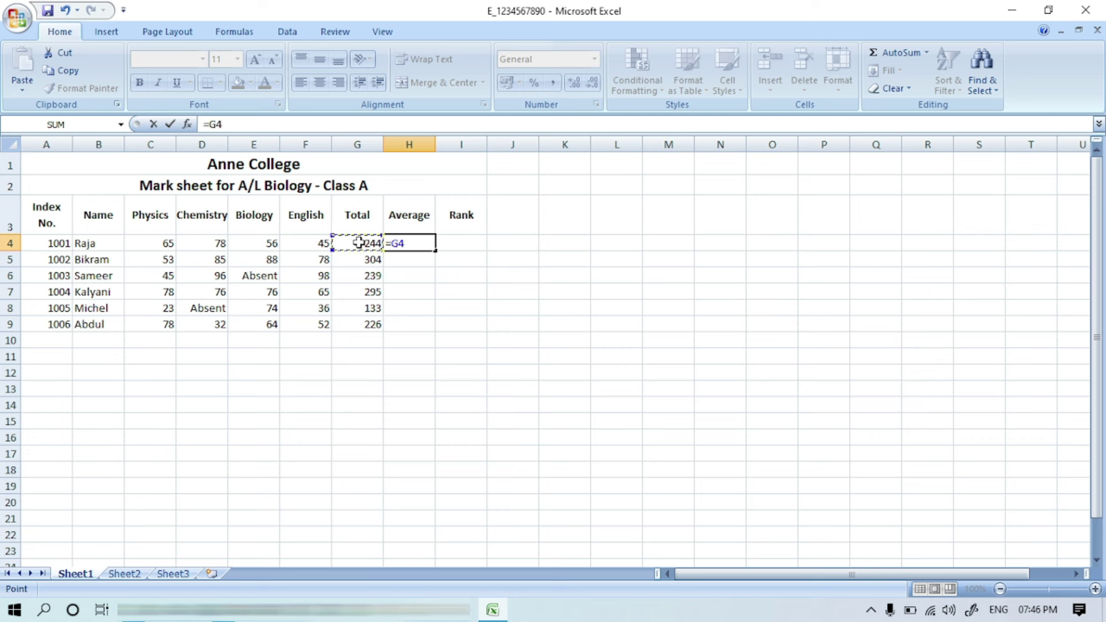
text(/)
text(5)
key(Return)
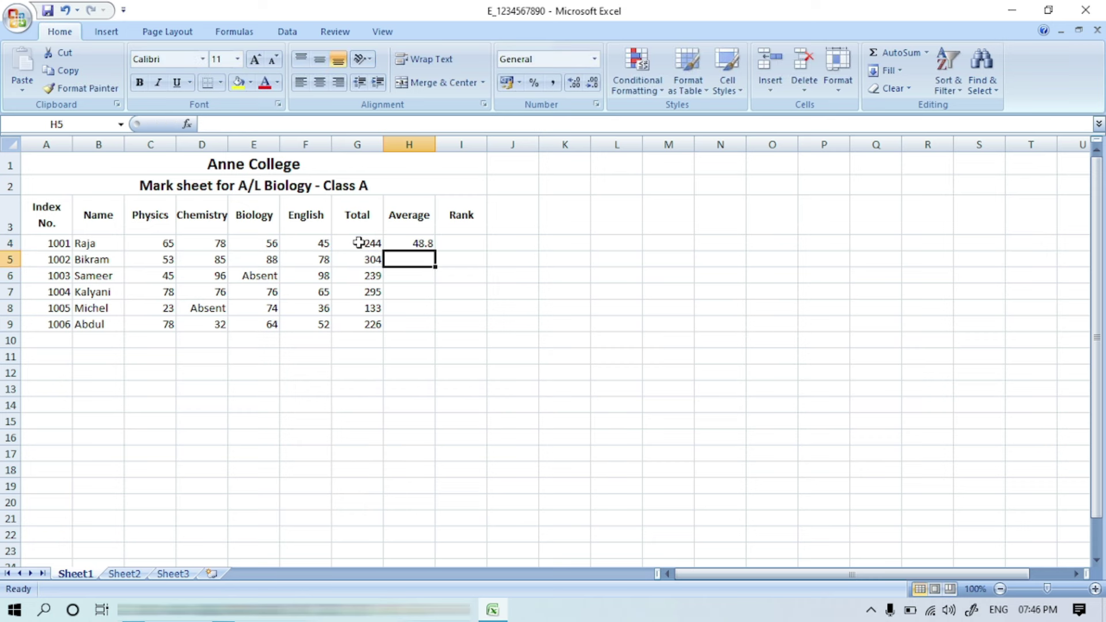
Replace the division in H4 with =AVERAGE(C4,D4,E4,F4) for the first student's average.
click(418, 244)
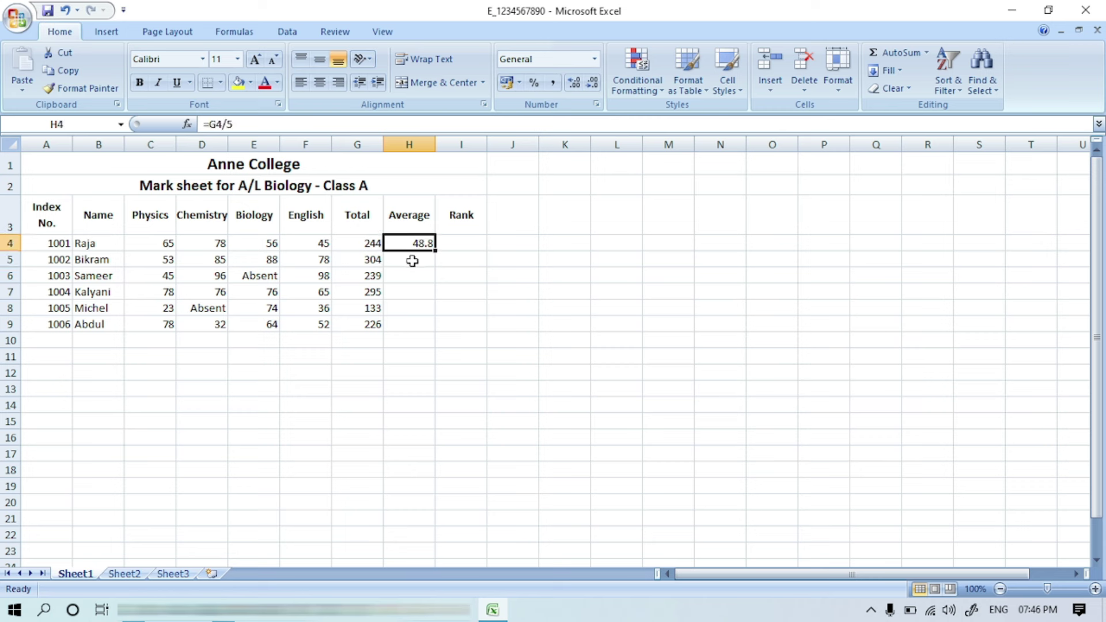
text(=)
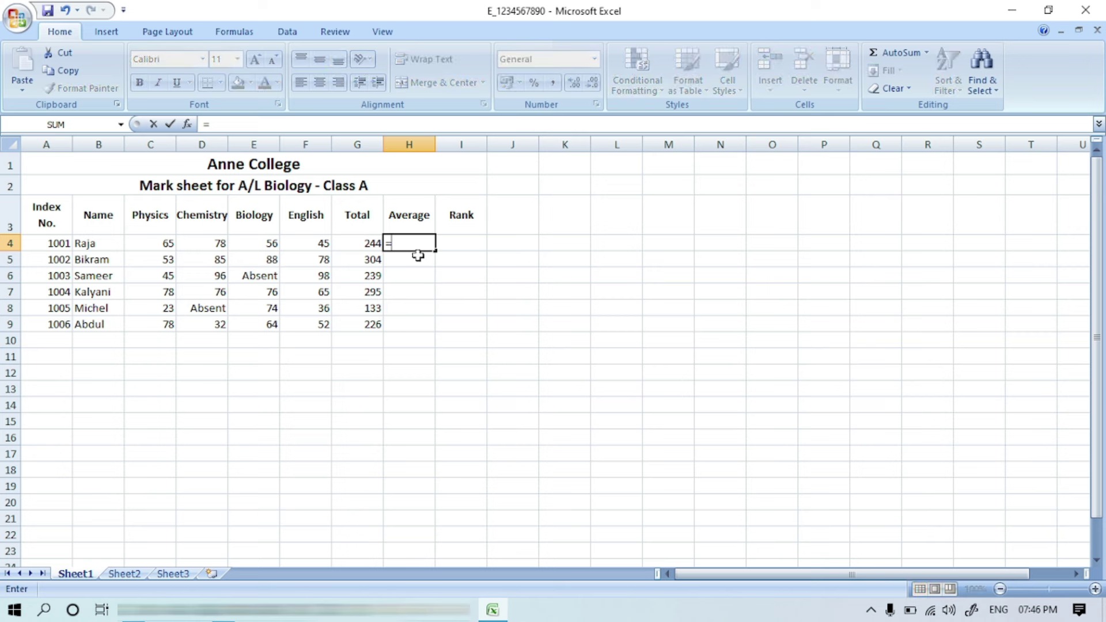
text(AV)
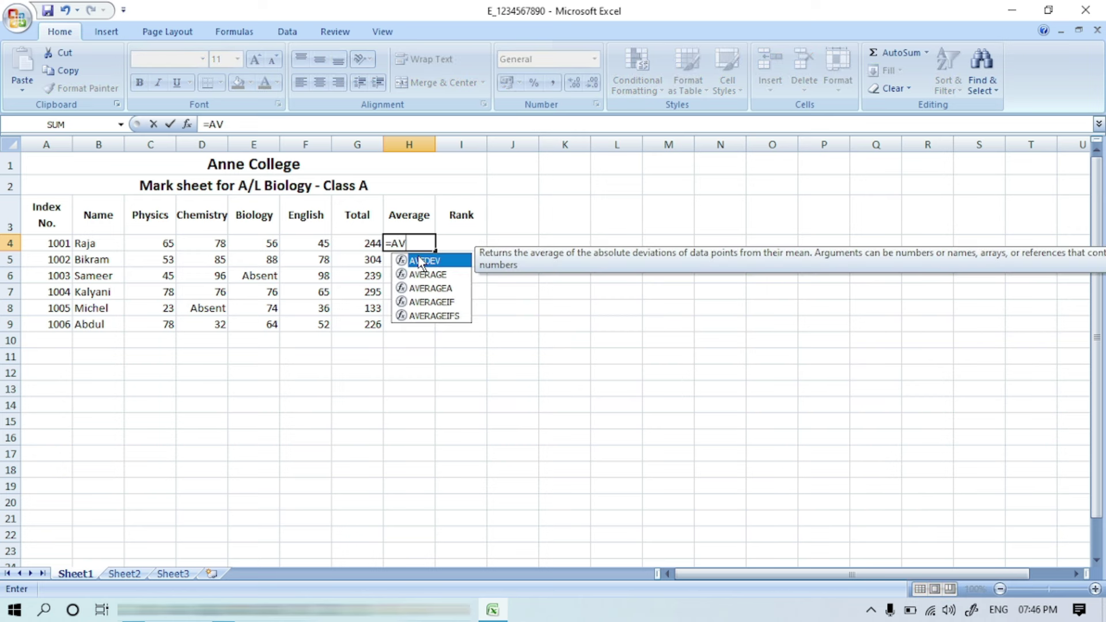
text(ERAGE)
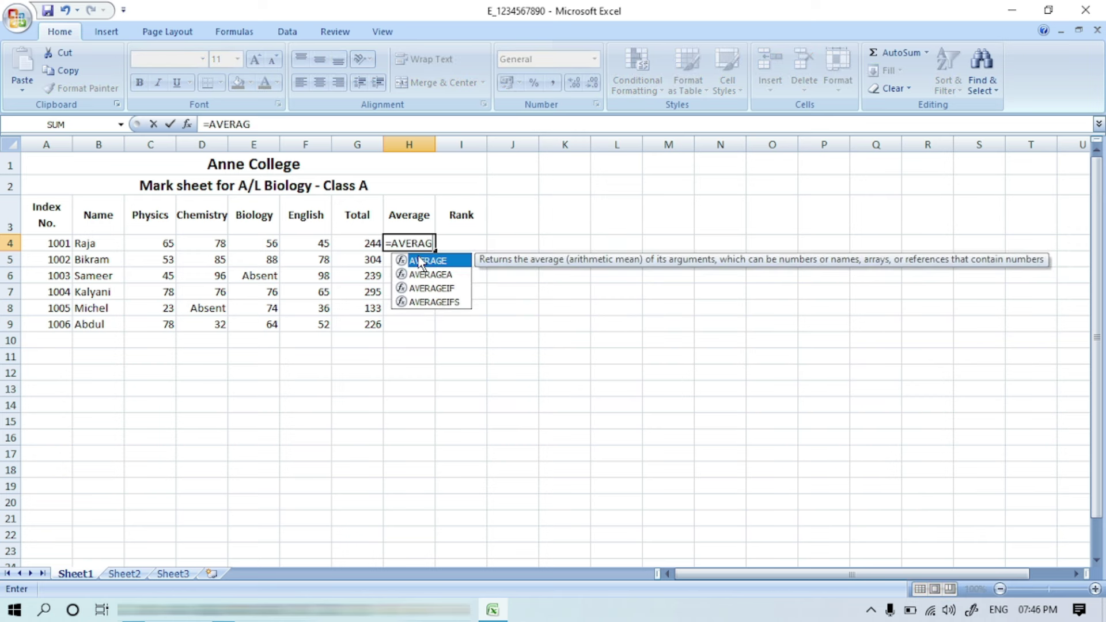
double_click(457, 262)
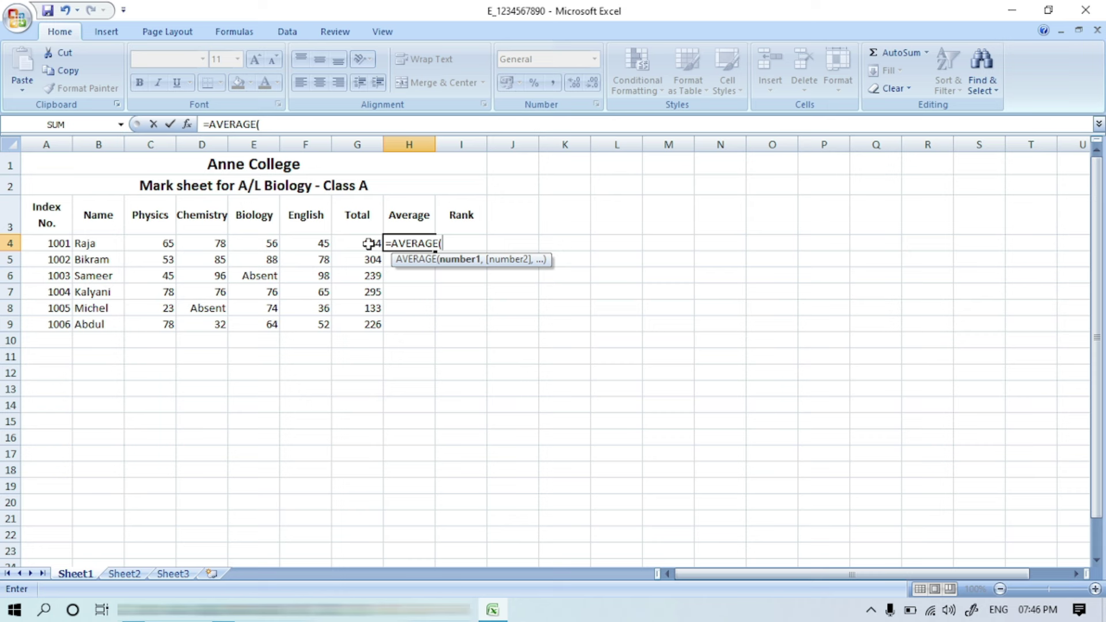
click(161, 243)
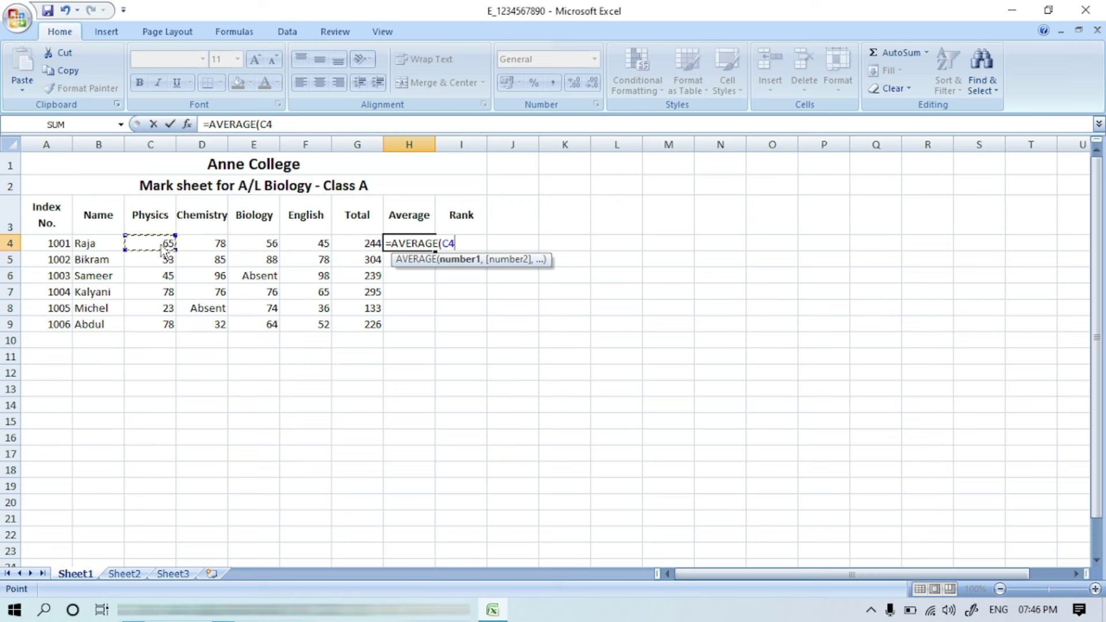
text(,)
click(203, 241)
text(,)
click(248, 239)
text(,)
click(297, 243)
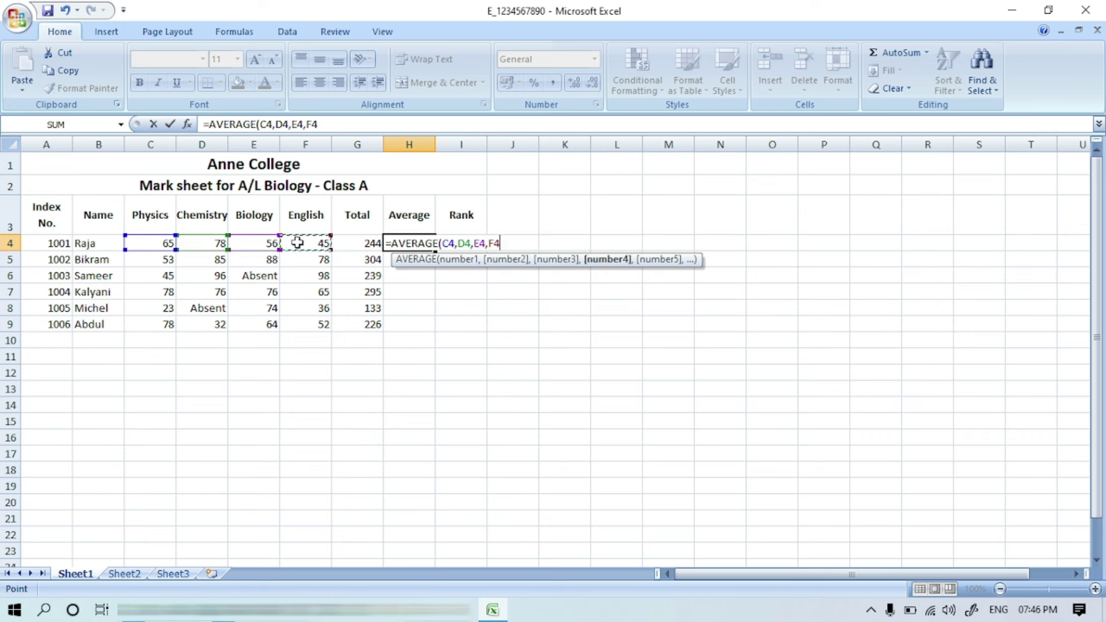
text(,)
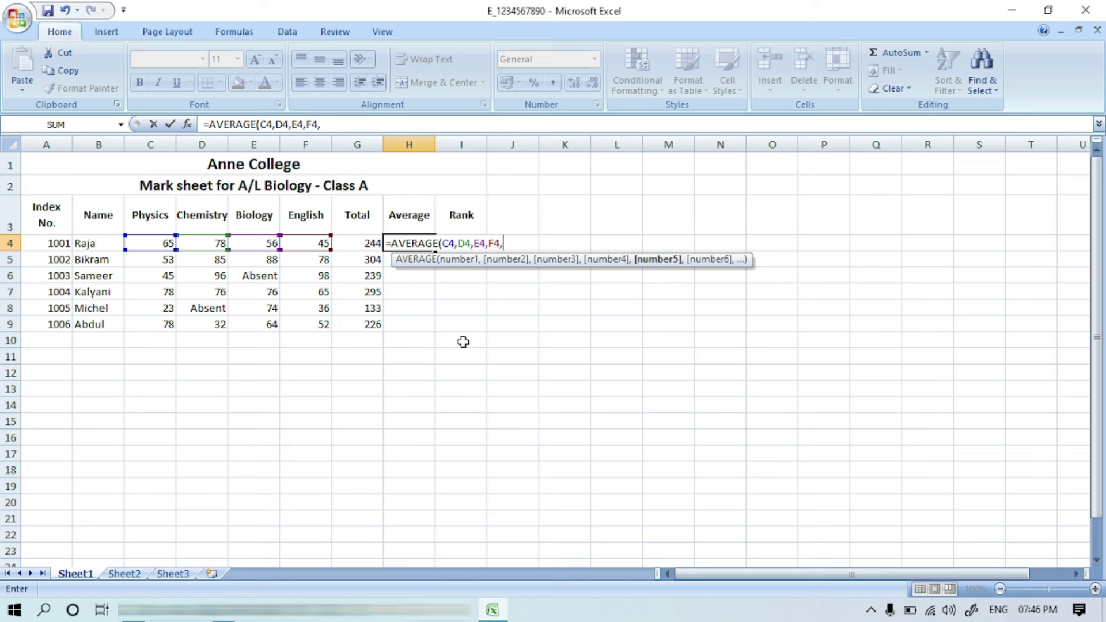
key(BackSpace)
text())
key(Return)
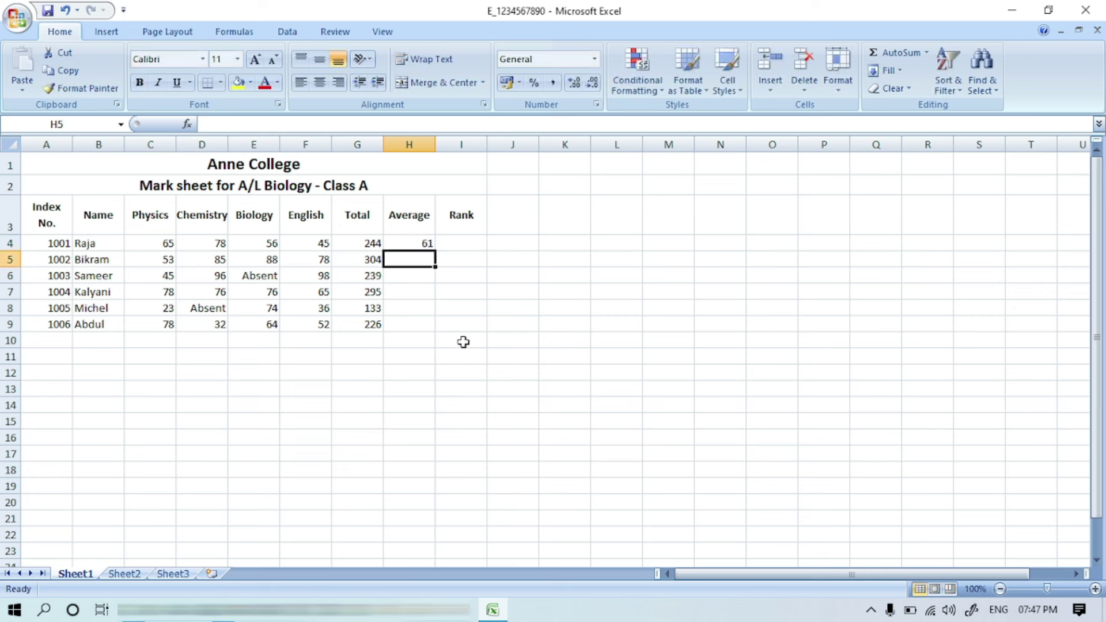
Overwrite H4 with =G4/4, dividing the first student's total by the four subjects.
click(423, 241)
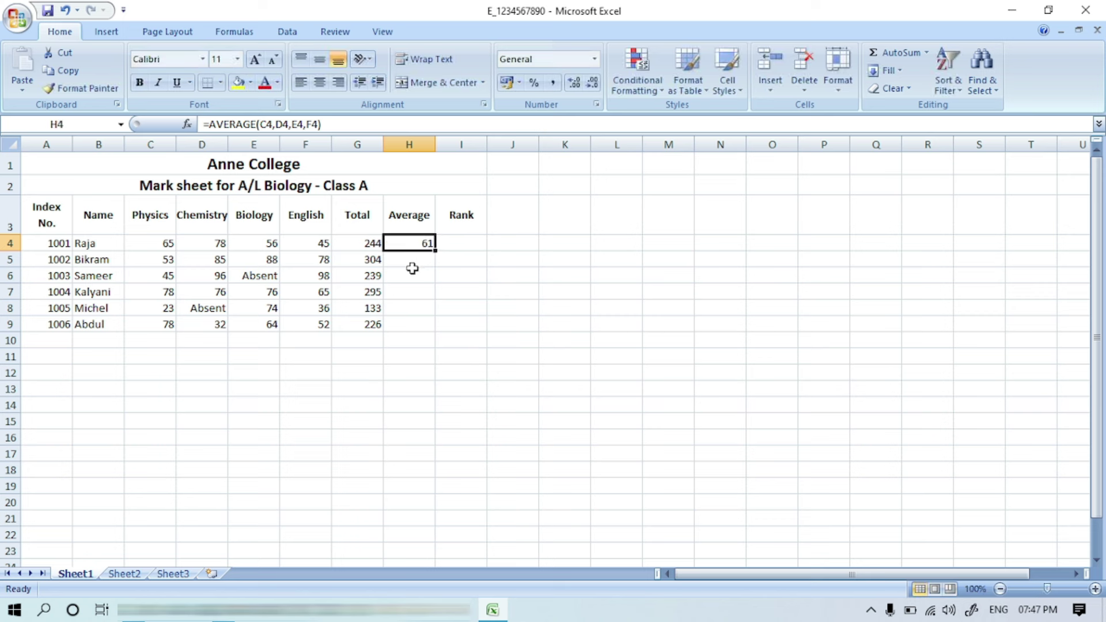
text(=)
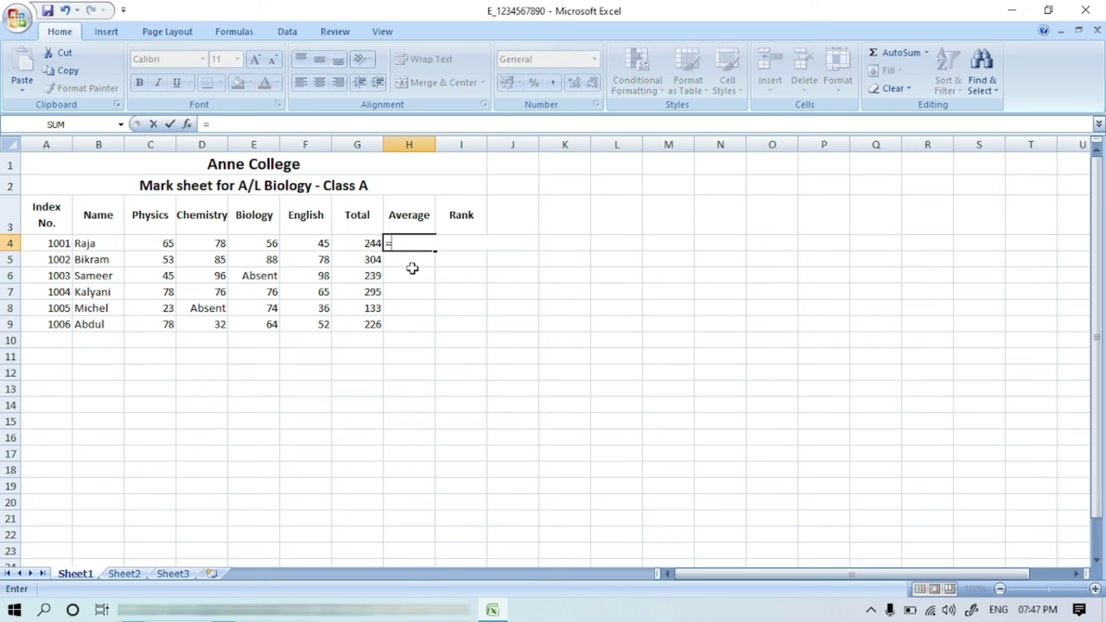
click(363, 243)
text(/4)
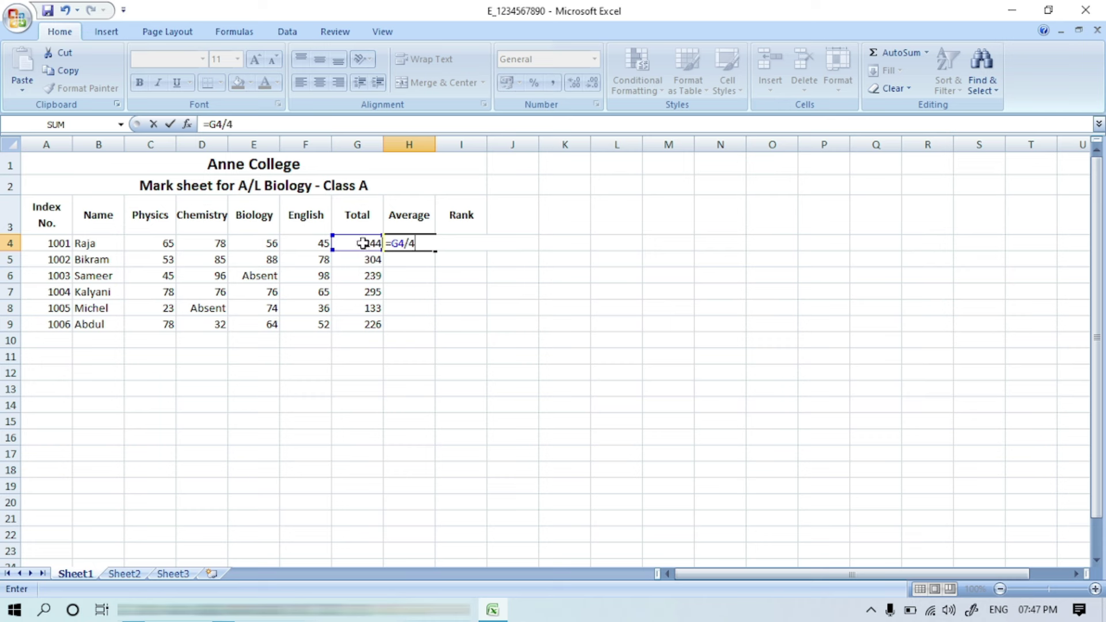
key(Return)
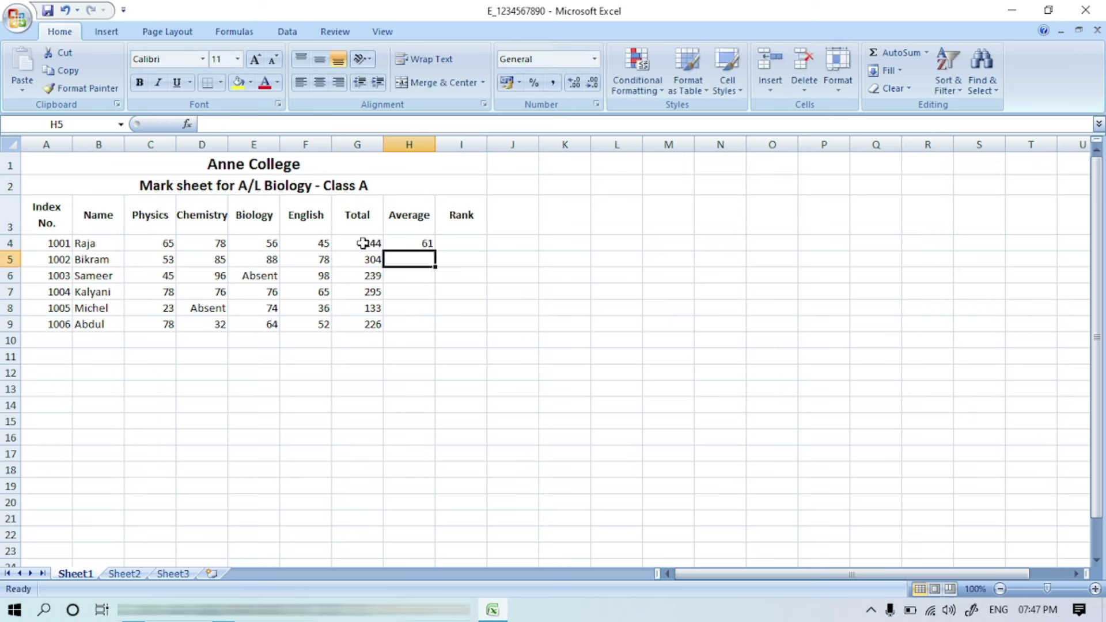
Enter =AVERAGE(C4,D4,E4,F4) in H4 in place of the division by four.
click(413, 243)
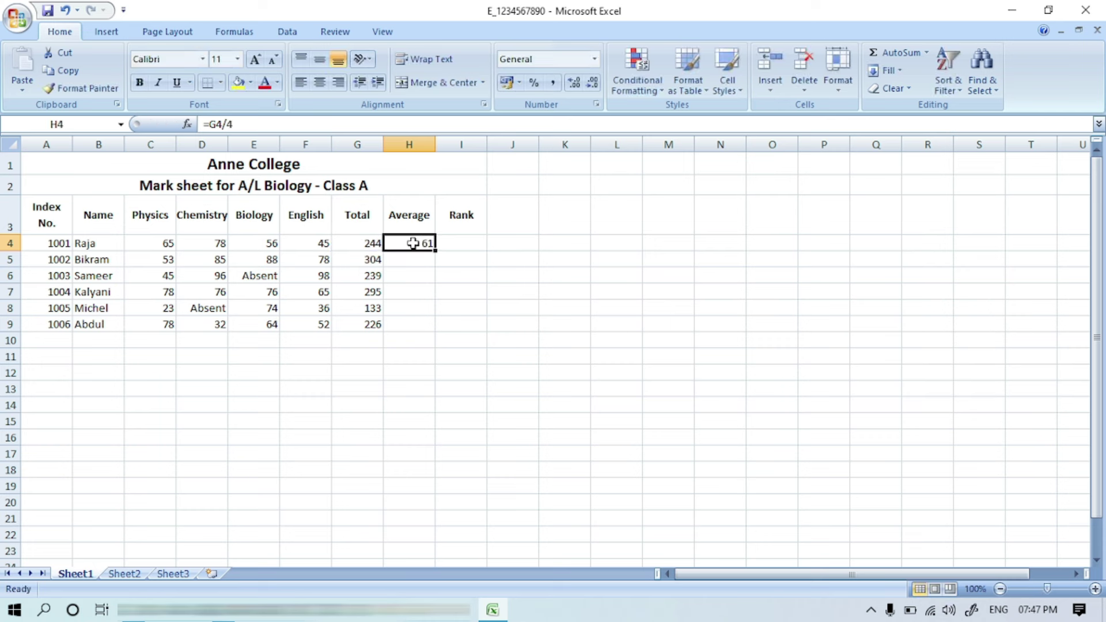
text(=AVER)
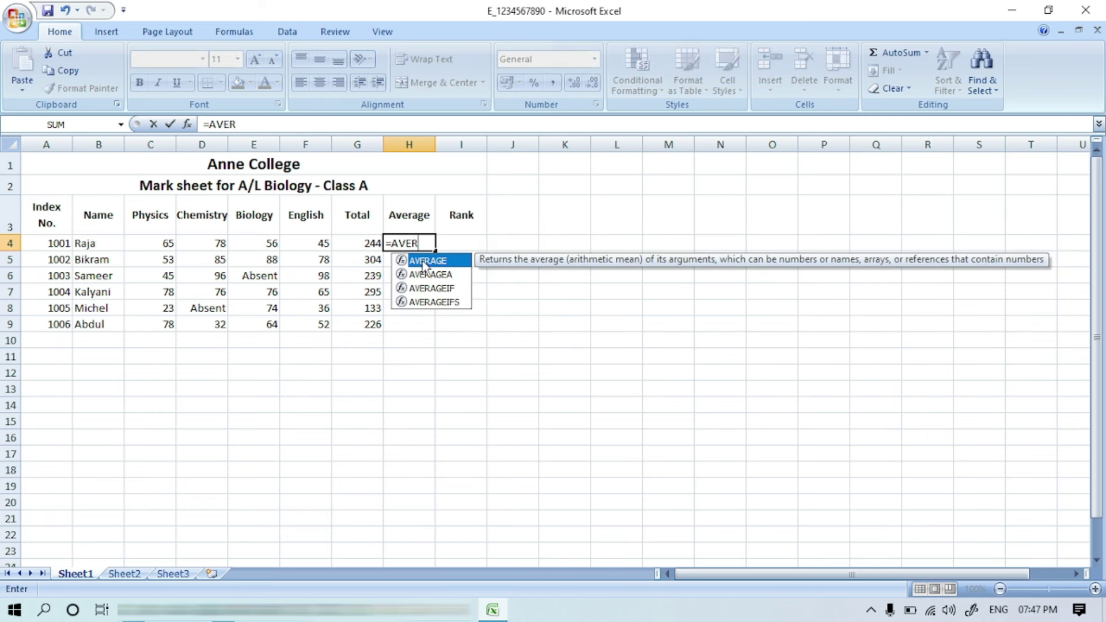
double_click(424, 263)
click(167, 243)
text(,)
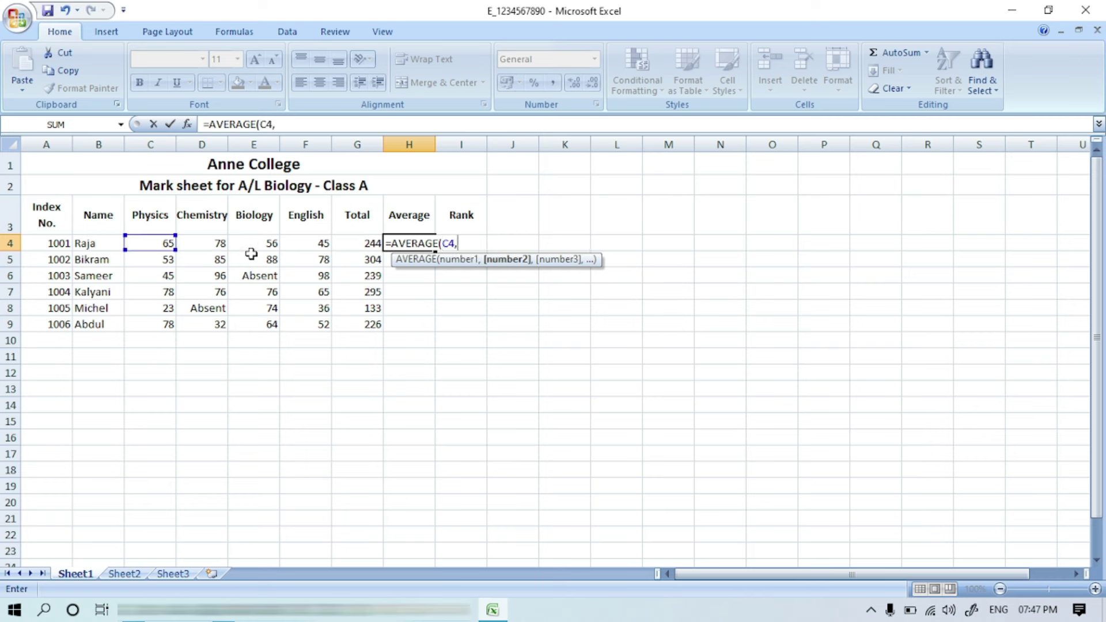
click(224, 243)
text(,)
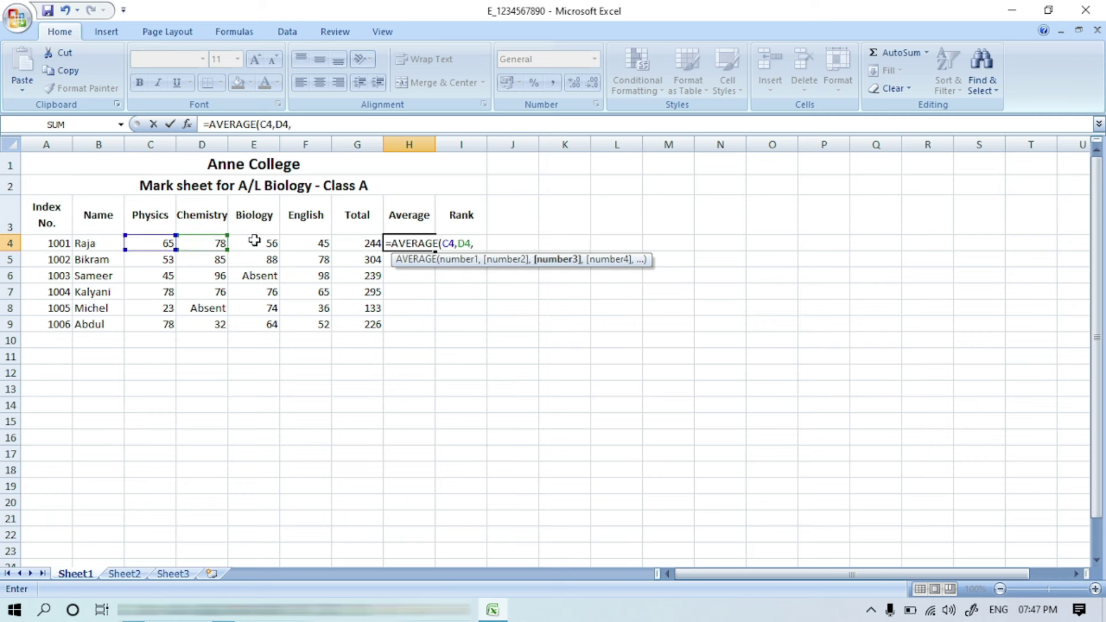
click(254, 242)
text(,)
click(317, 242)
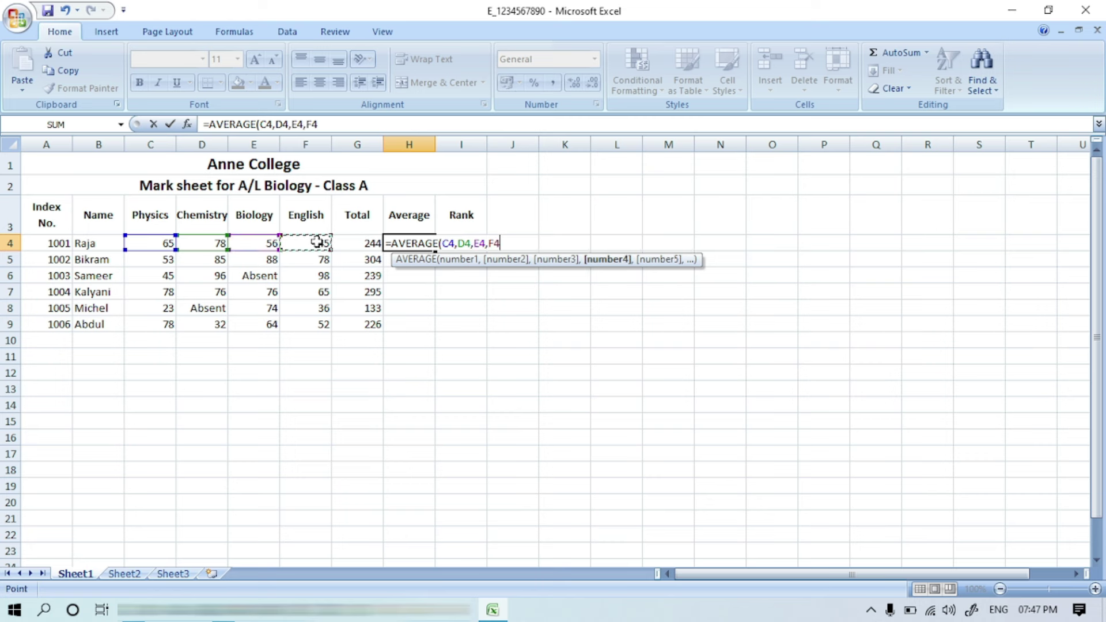
text())
key(Return)
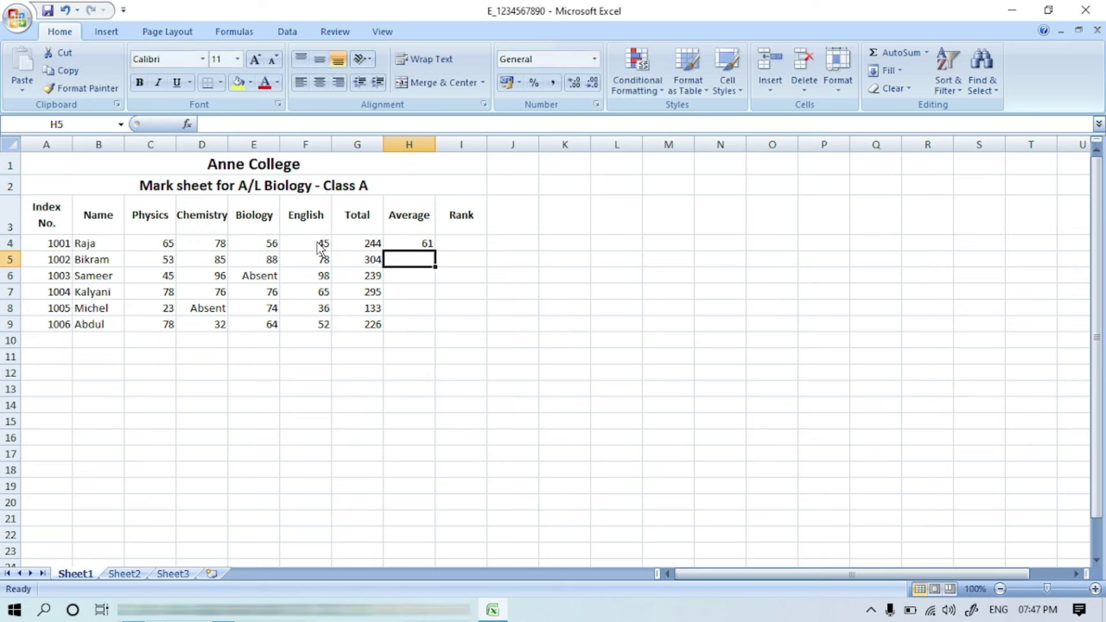
click(416, 242)
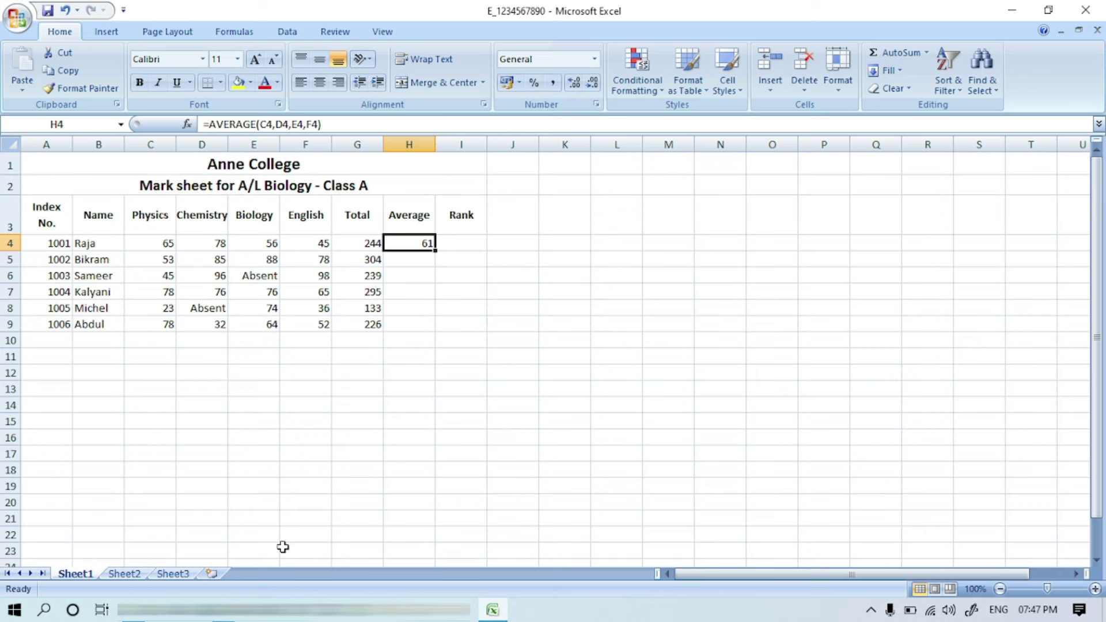
Switch to the question paper PDF, circle "two" in question 7 and tick the marks of questions 6 and 7.
key(alt+Tab)
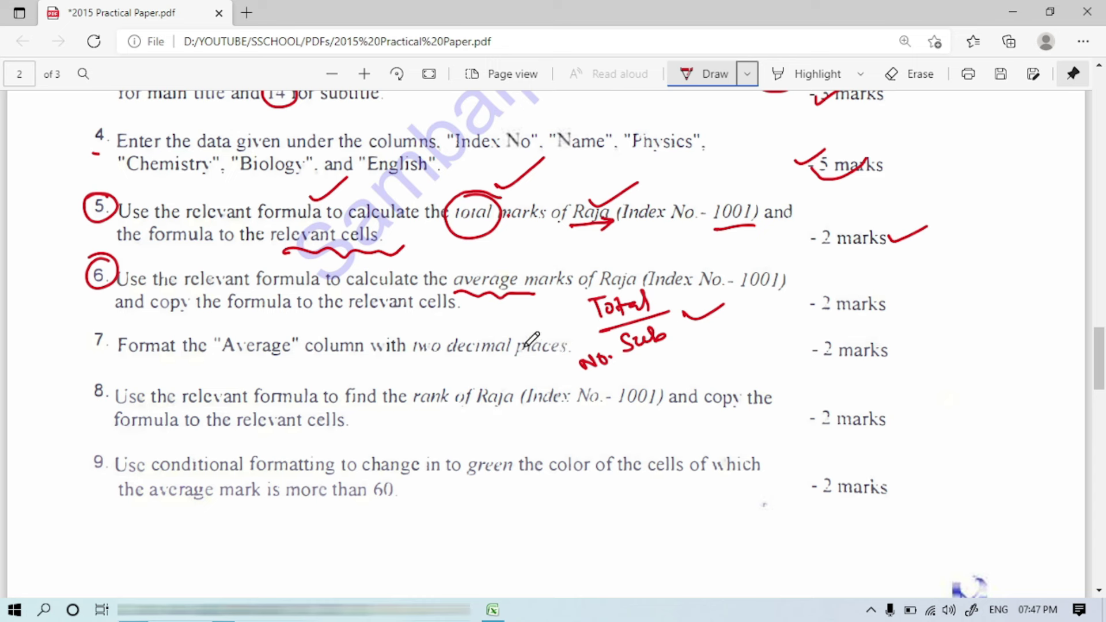
click(449, 334)
mouse_move(445, 330)
mouse_down()
mouse_move(410, 372)
mouse_move(446, 322)
mouse_move(438, 320)
mouse_up()
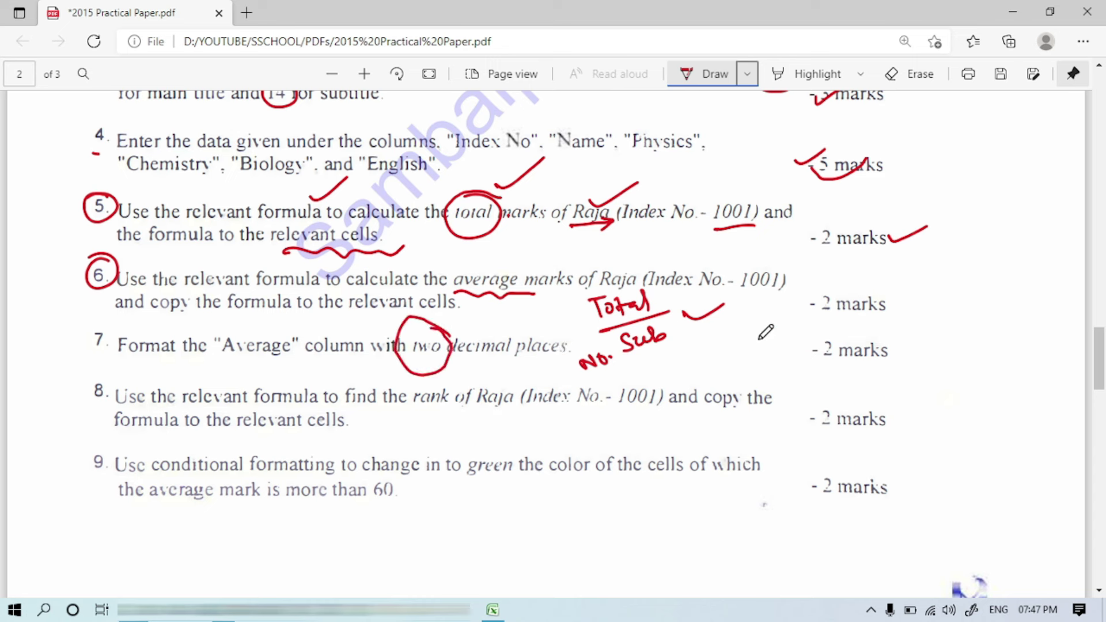
mouse_move(892, 347)
mouse_down()
mouse_move(902, 352)
mouse_move(956, 294)
mouse_up()
drag(884, 301, 926, 248)
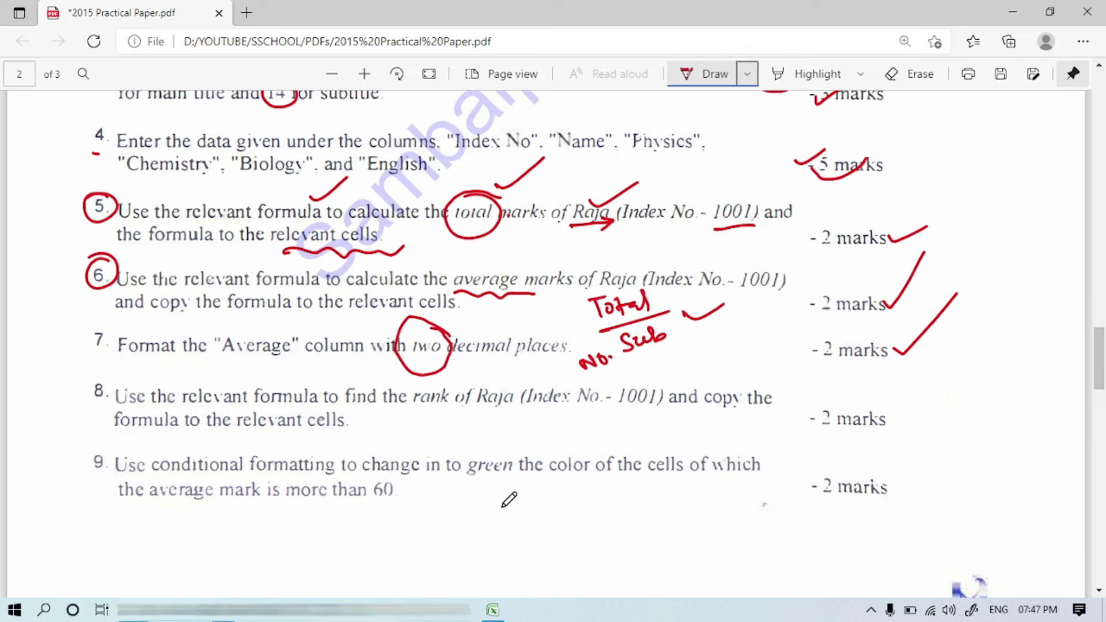
In the Excel workbook, copy the average formula from H4 down to H9 and format H4:H9 as Number with 2 decimal places.
click(493, 611)
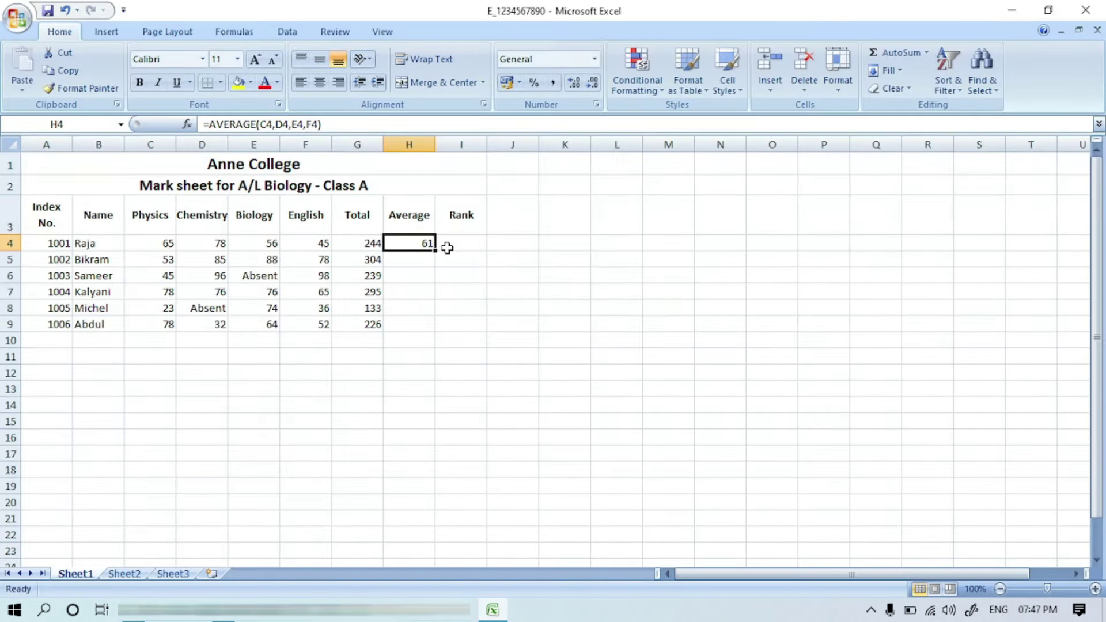
drag(438, 251, 427, 326)
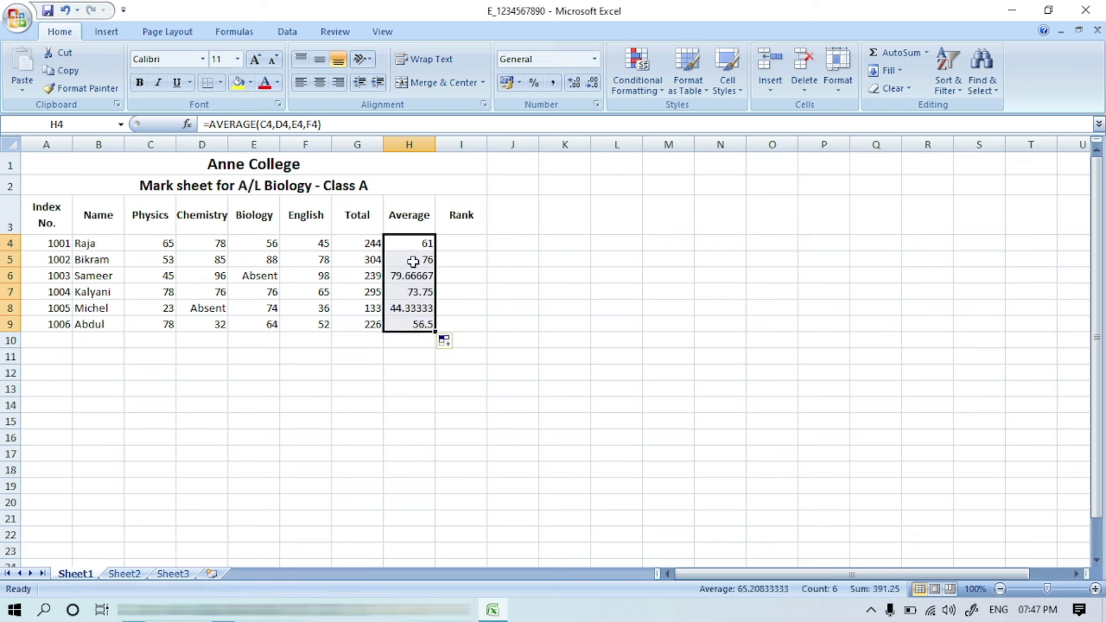
right_click(411, 315)
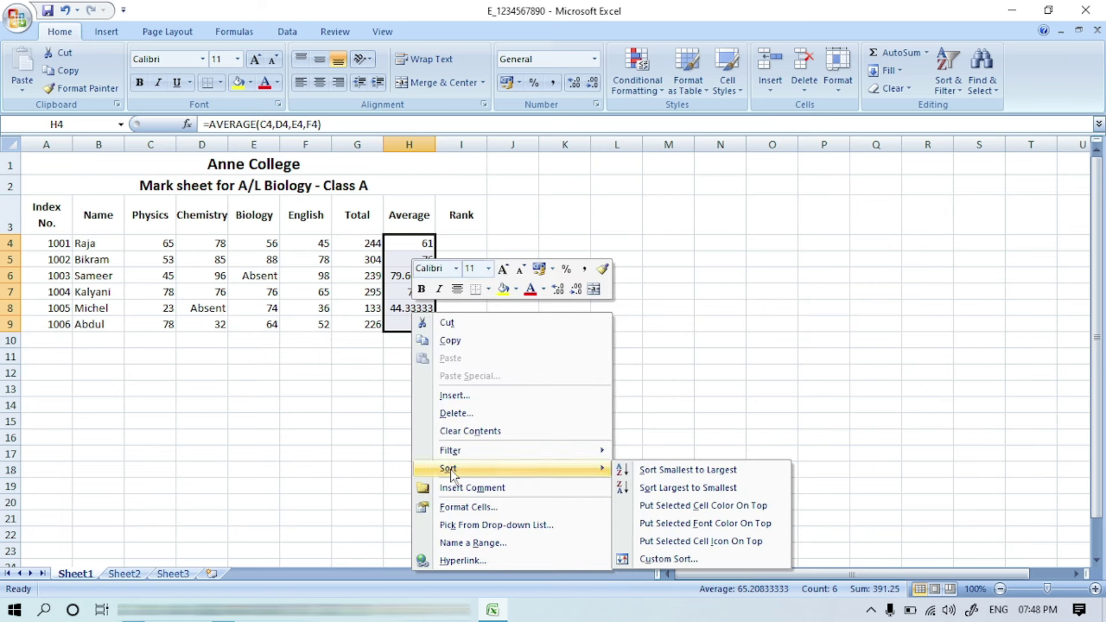
click(449, 507)
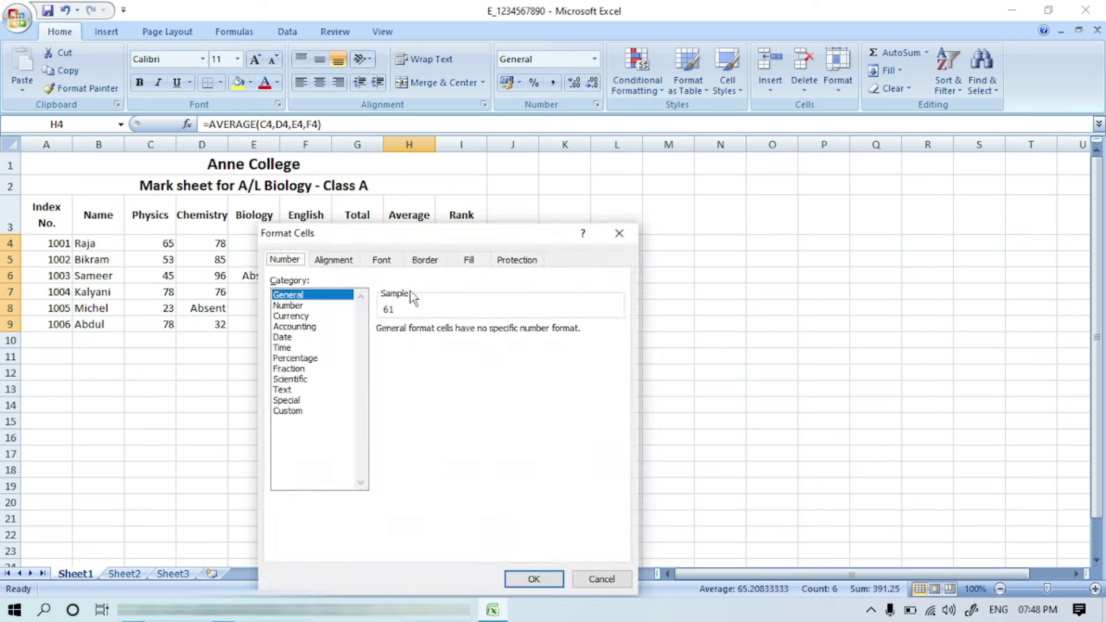
click(314, 306)
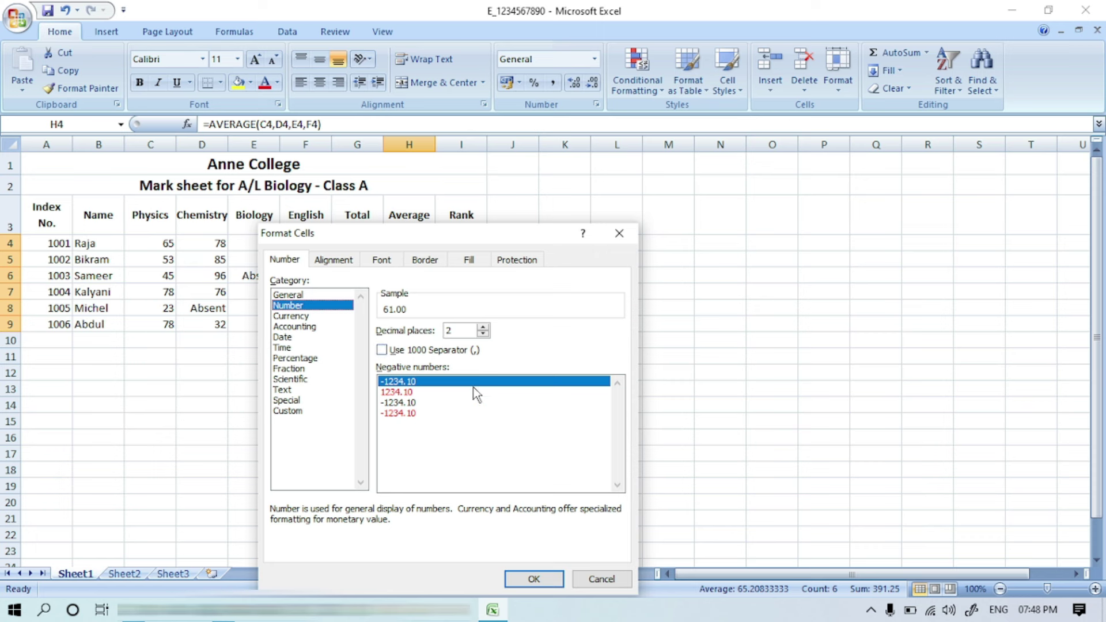
click(530, 581)
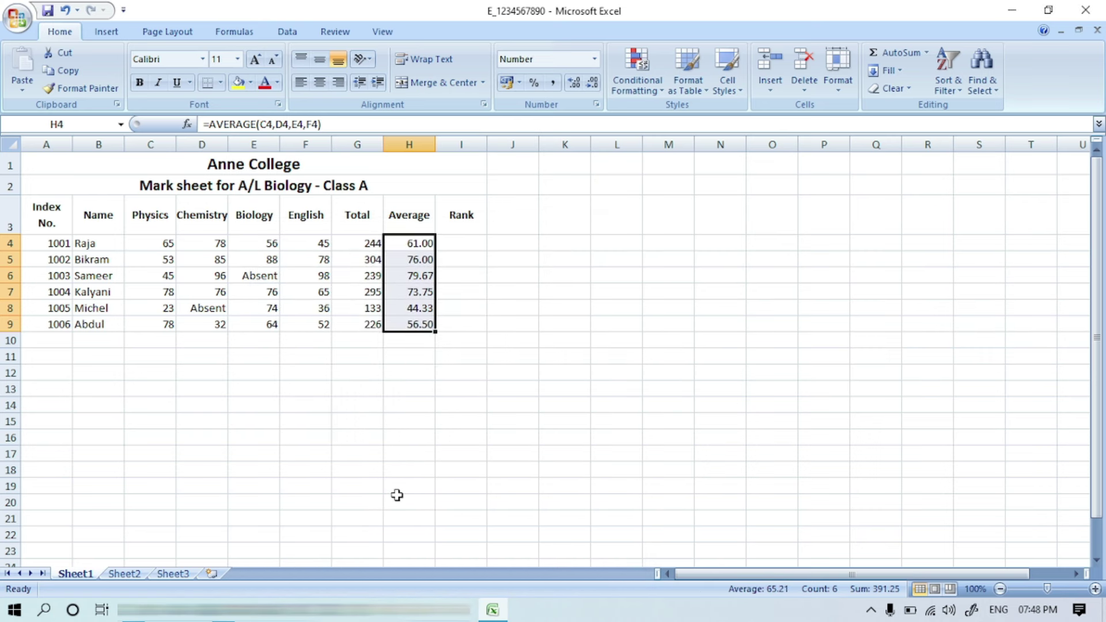
Switch to the question paper PDF, tick question 7, and in question 8 circle "find" and "rank", tick the index number and underline "cells" and "copy the".
click(133, 610)
click(136, 572)
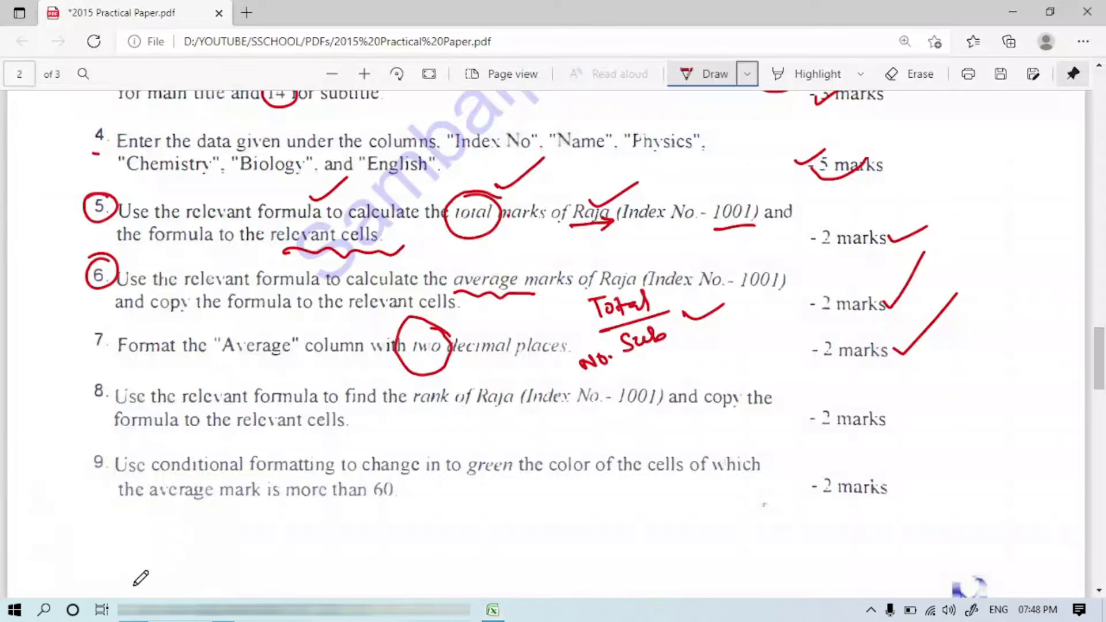
drag(153, 304, 92, 345)
mouse_move(373, 369)
mouse_down()
mouse_move(345, 425)
mouse_move(379, 373)
mouse_up()
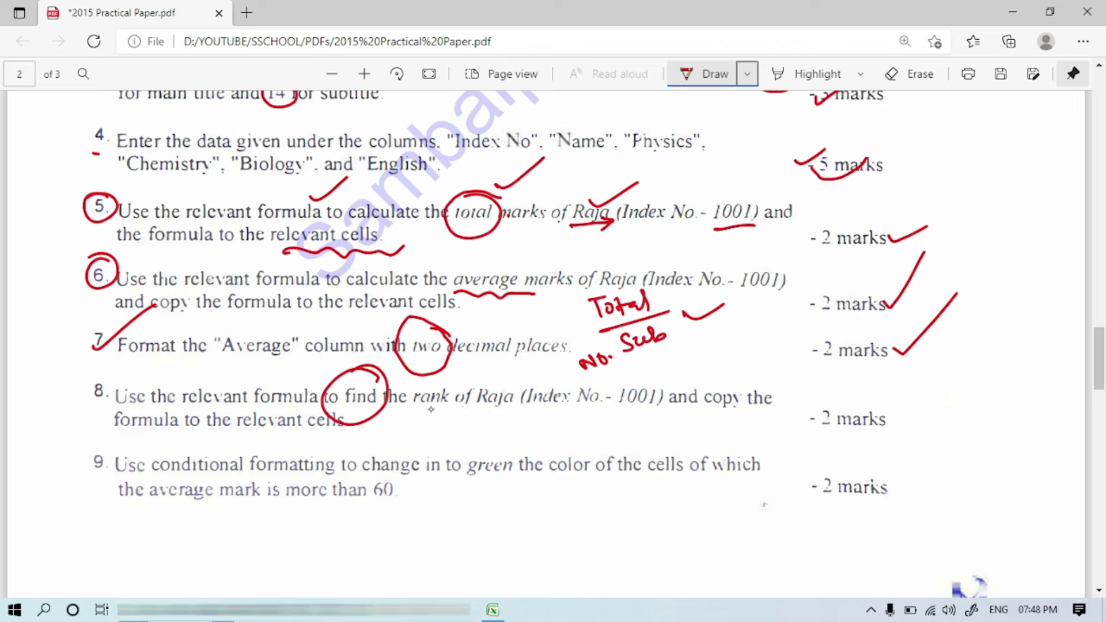
drag(419, 411, 463, 383)
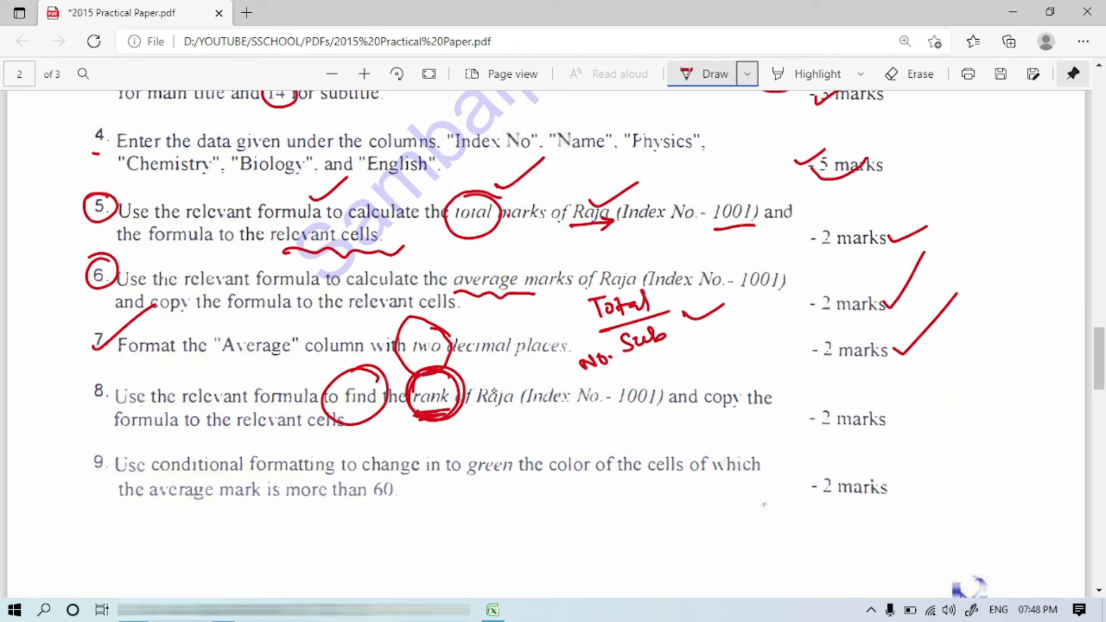
drag(622, 375, 679, 363)
drag(347, 433, 383, 421)
drag(720, 415, 771, 412)
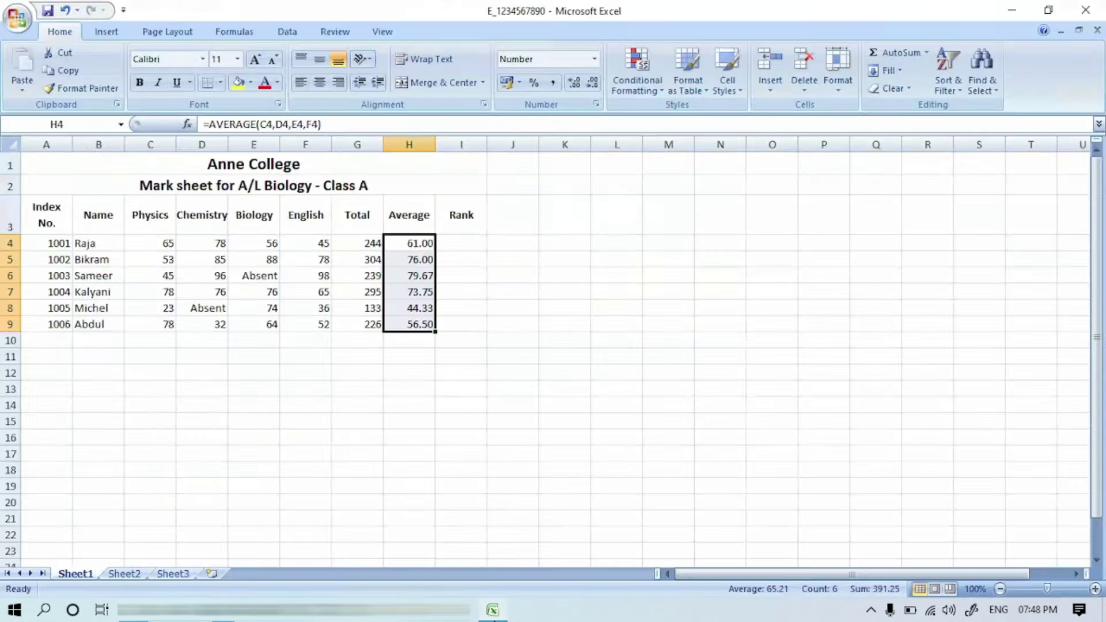
Switch to the Excel workbook and select the first student's Rank cell, I4.
click(493, 609)
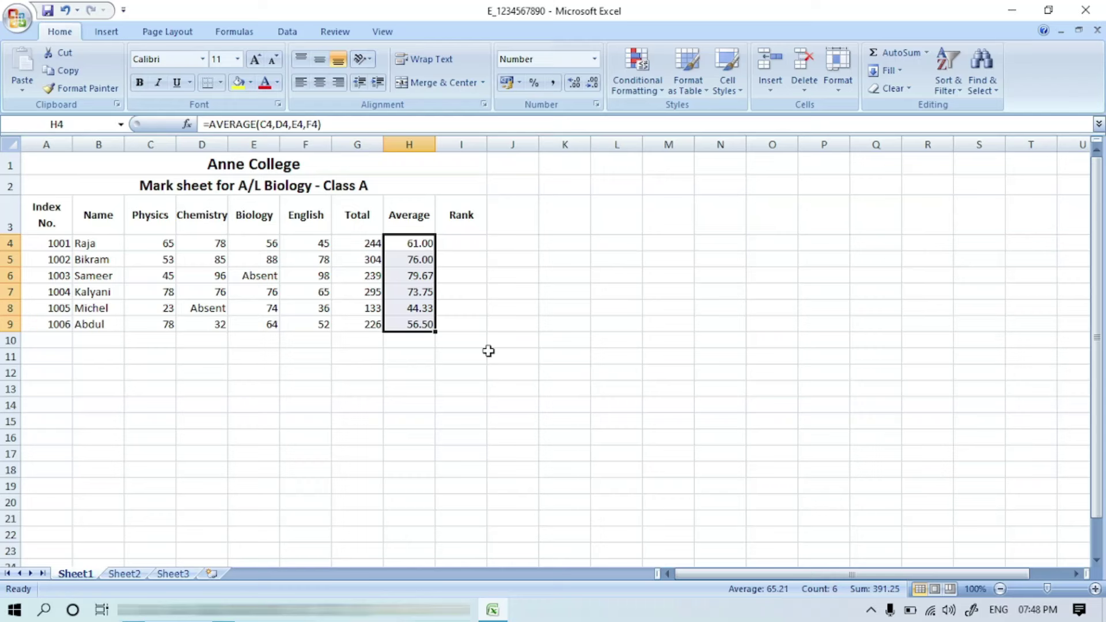
click(471, 241)
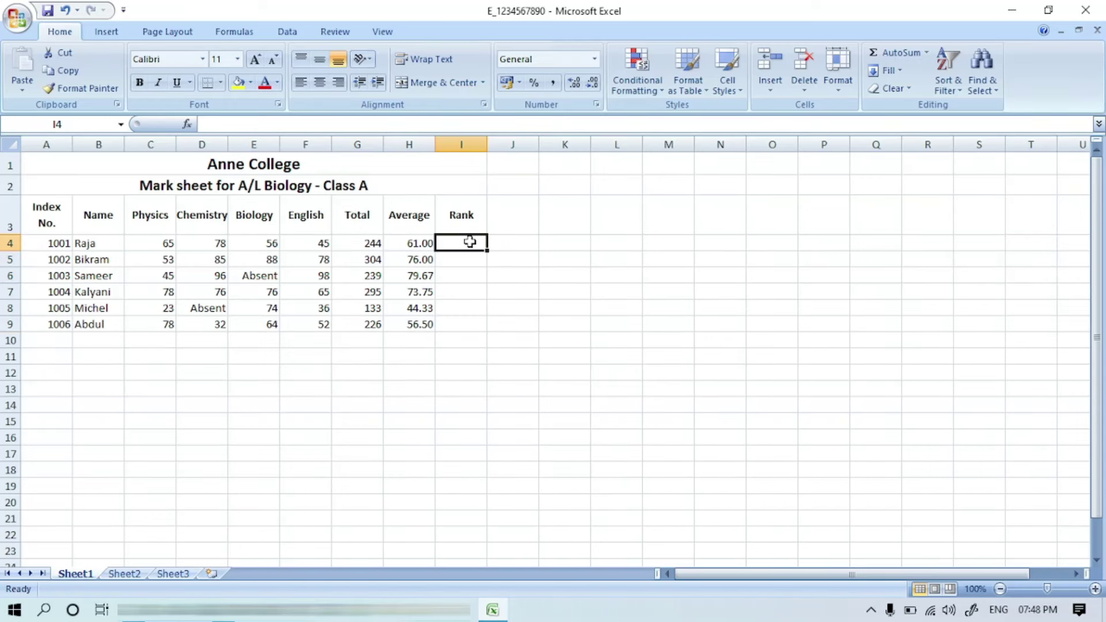
text(=R)
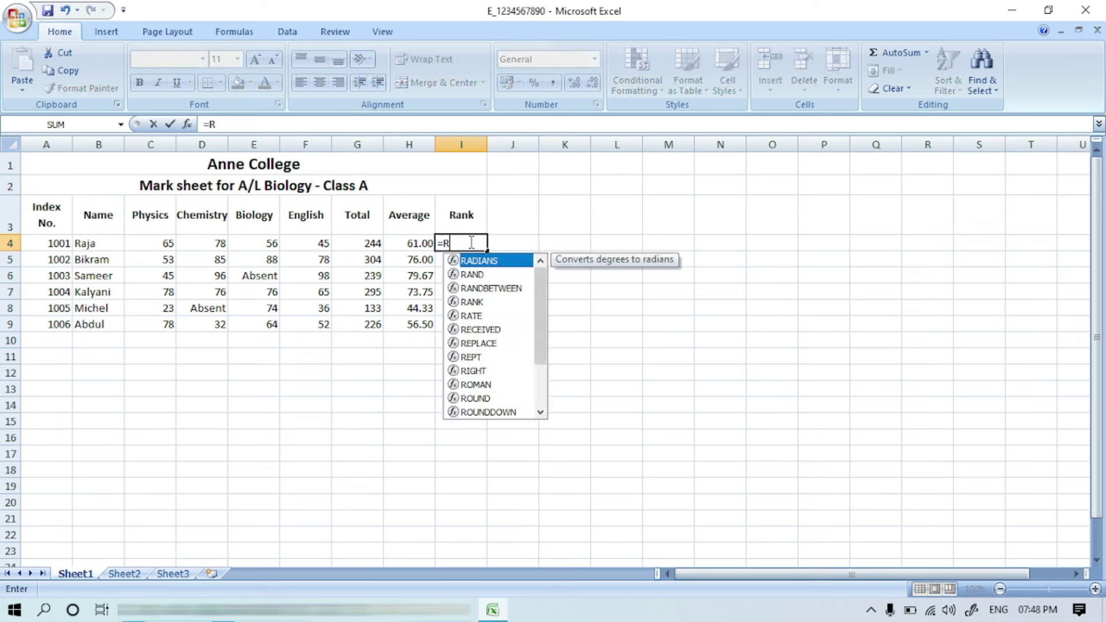
text(ANK)
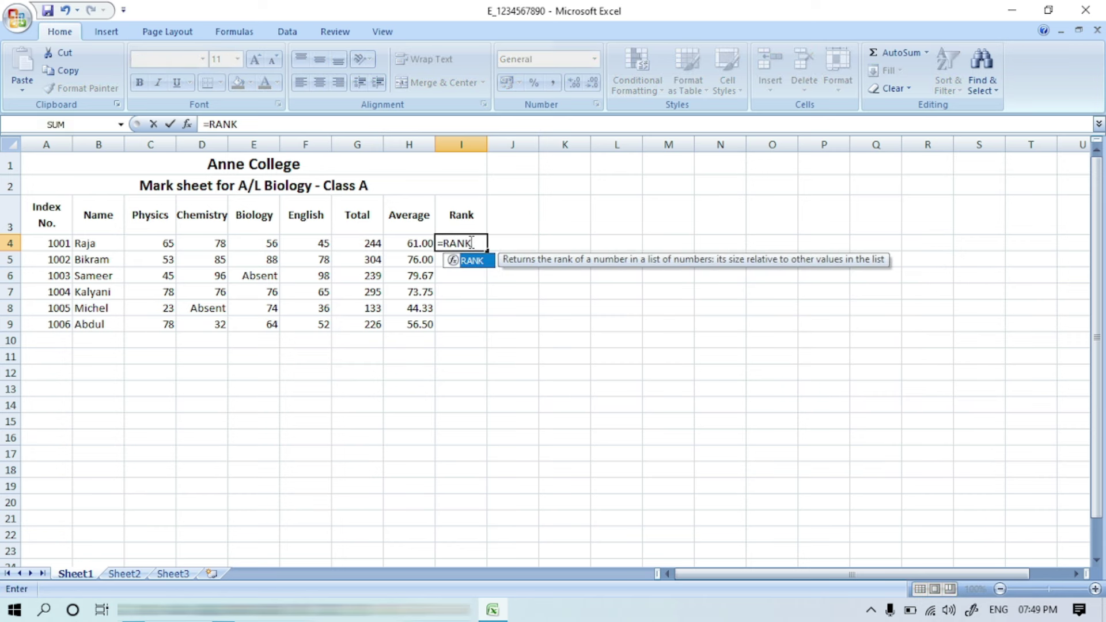
key(Return)
click(470, 243)
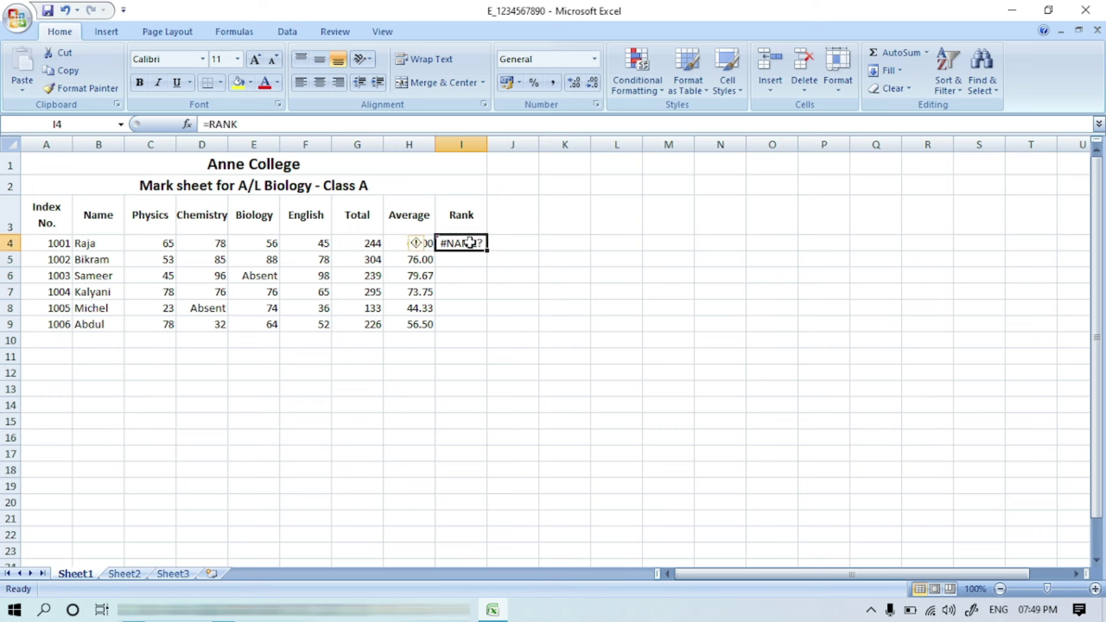
Enter =RANK(G4,G4:G9,0) in I4 to rank the first student's total in descending order.
text(=RANK)
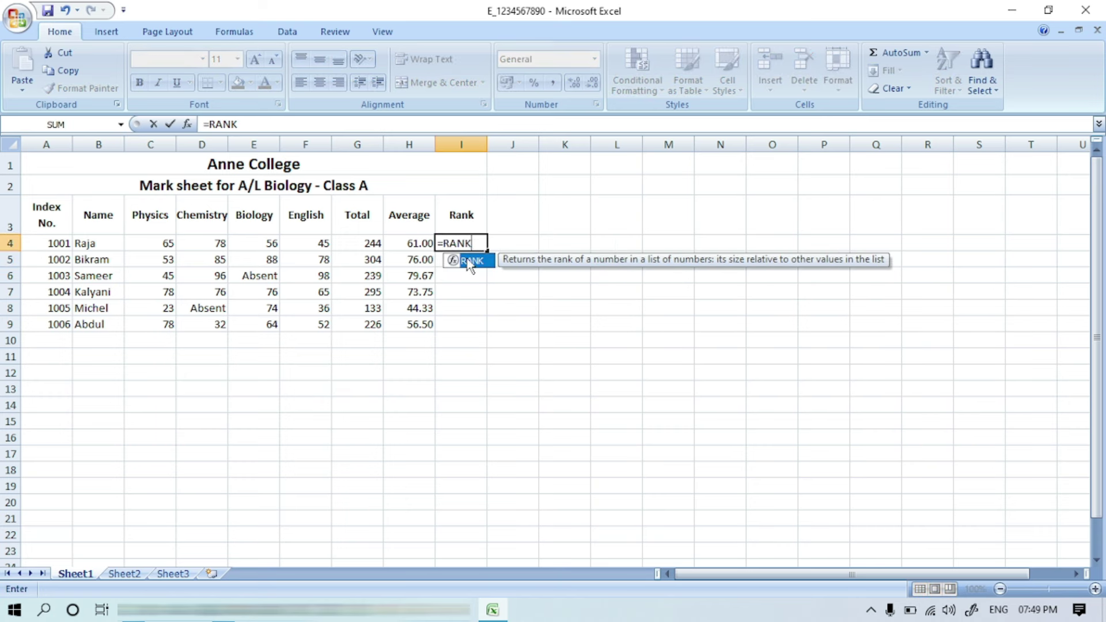
double_click(470, 261)
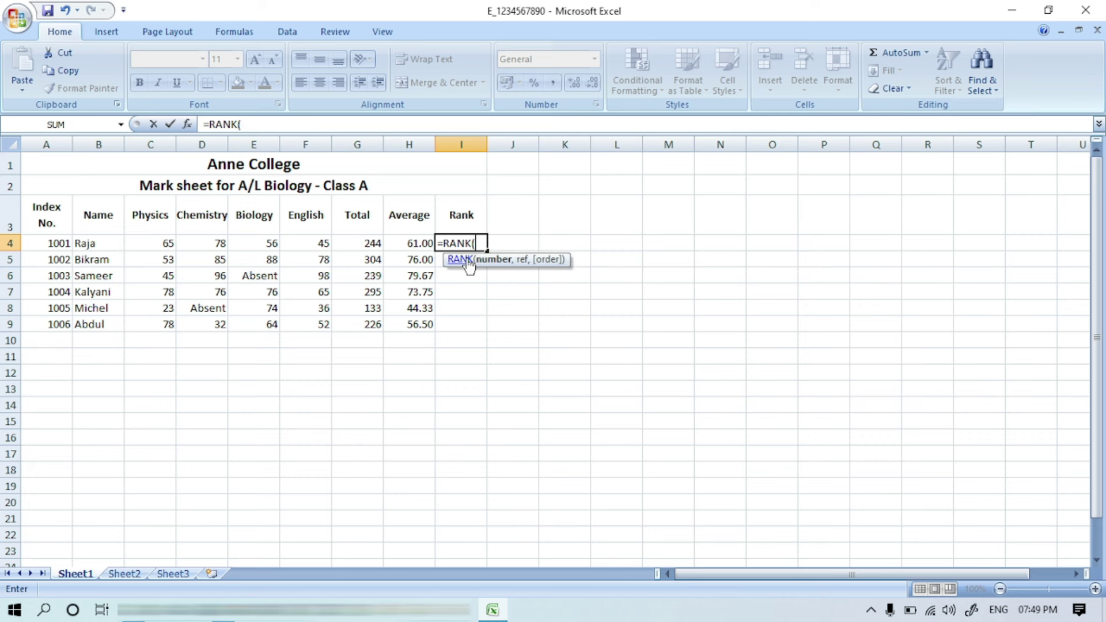
click(367, 243)
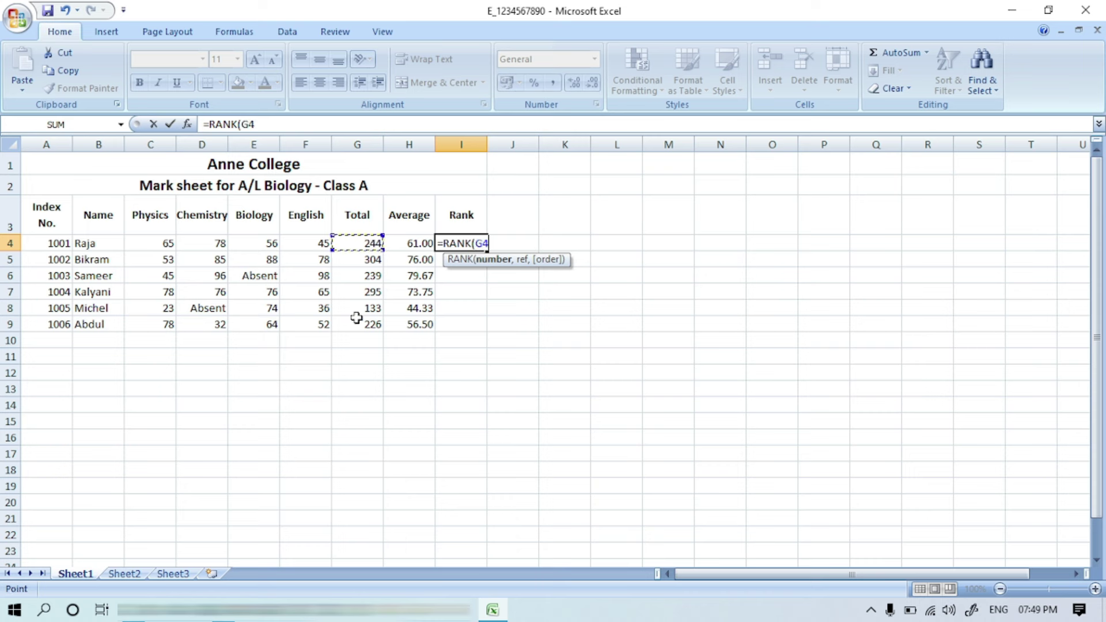
text(,)
drag(370, 244, 368, 324)
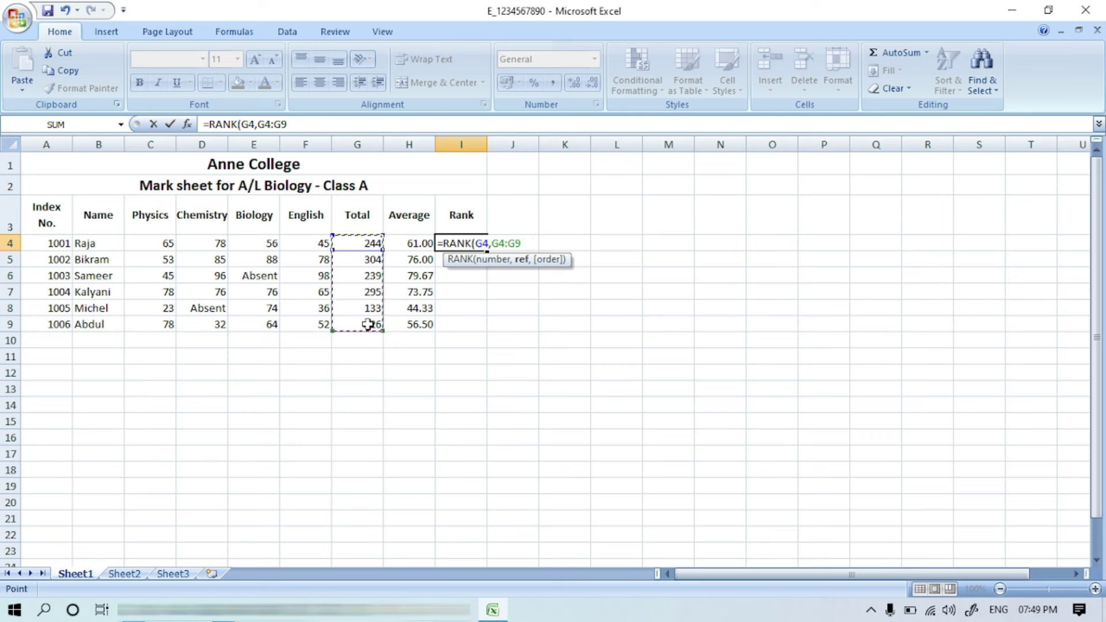
text(,)
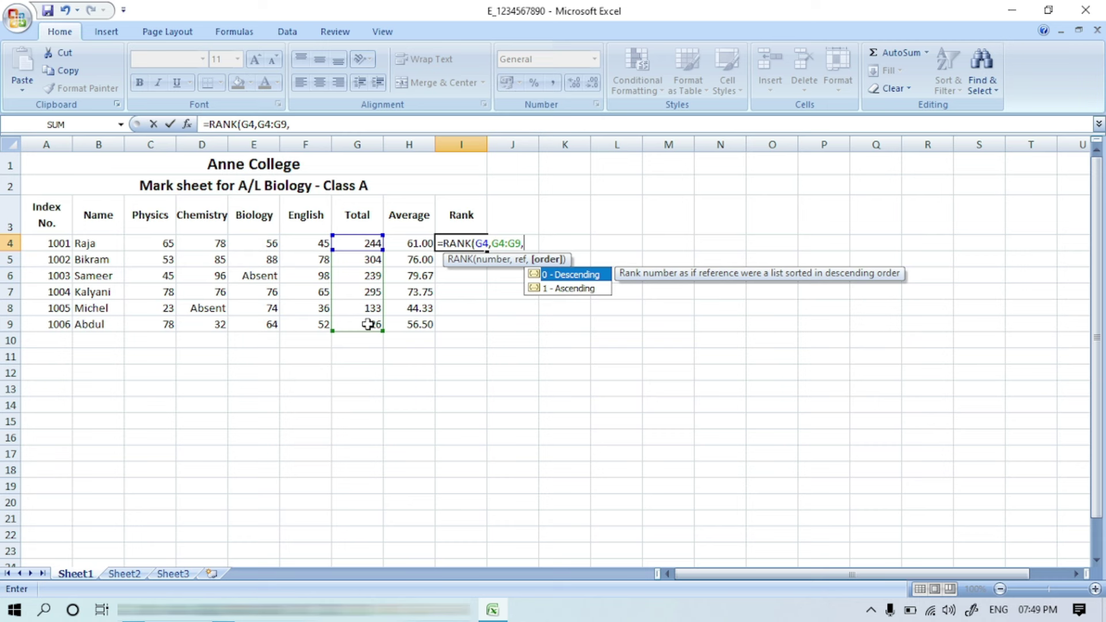
text(0))
key(Return)
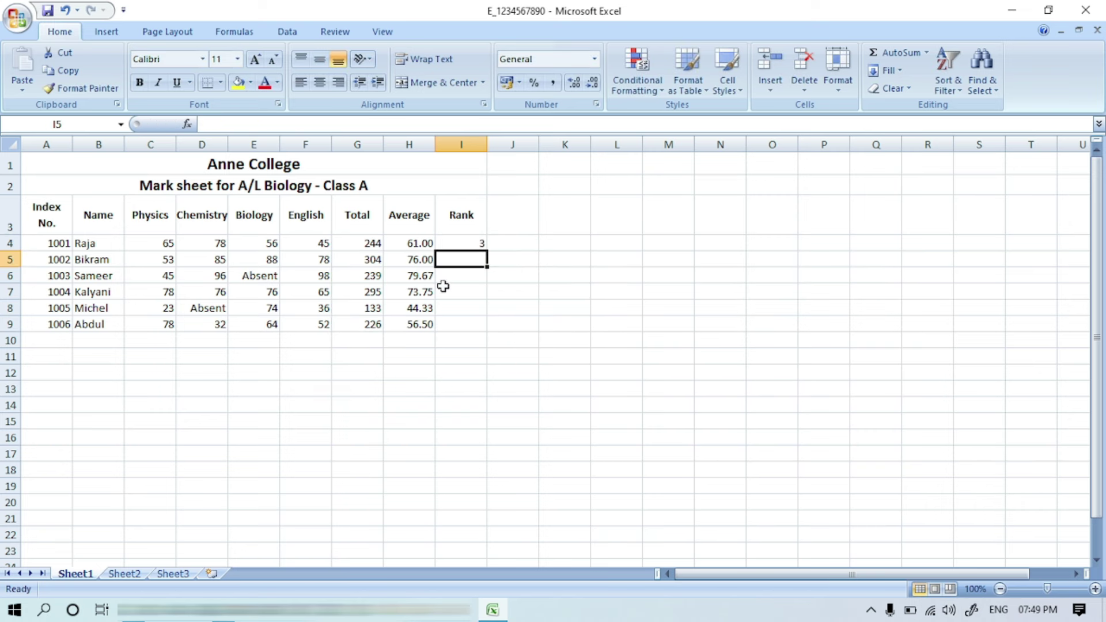
Copy the rank formula from I4 down to I9 and reselect I4 to check its formula.
click(475, 243)
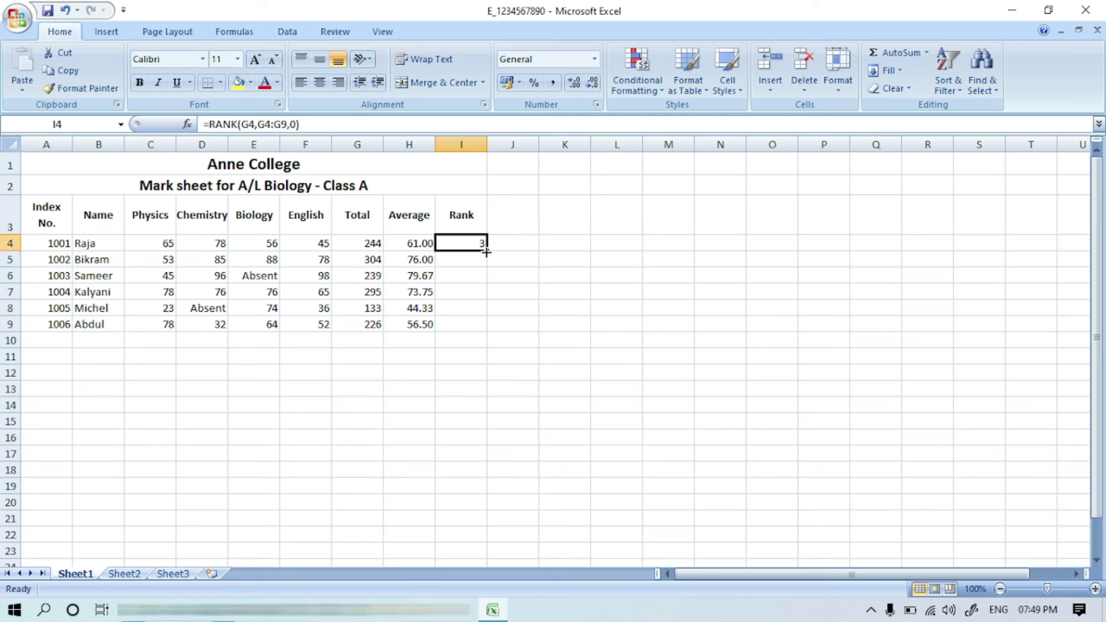
drag(486, 252, 484, 330)
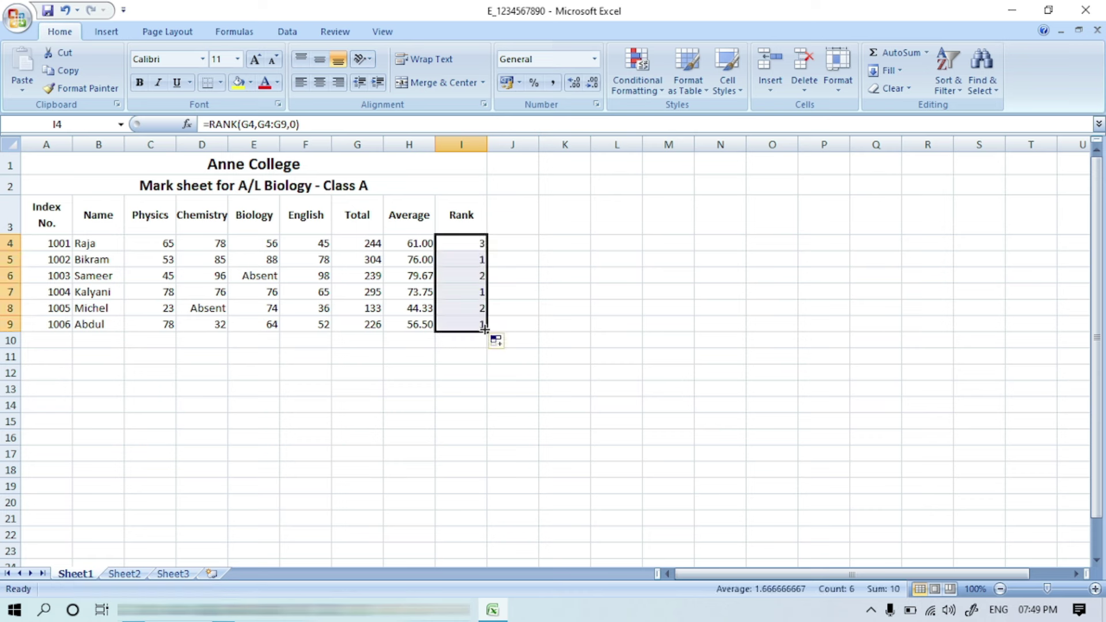
click(476, 247)
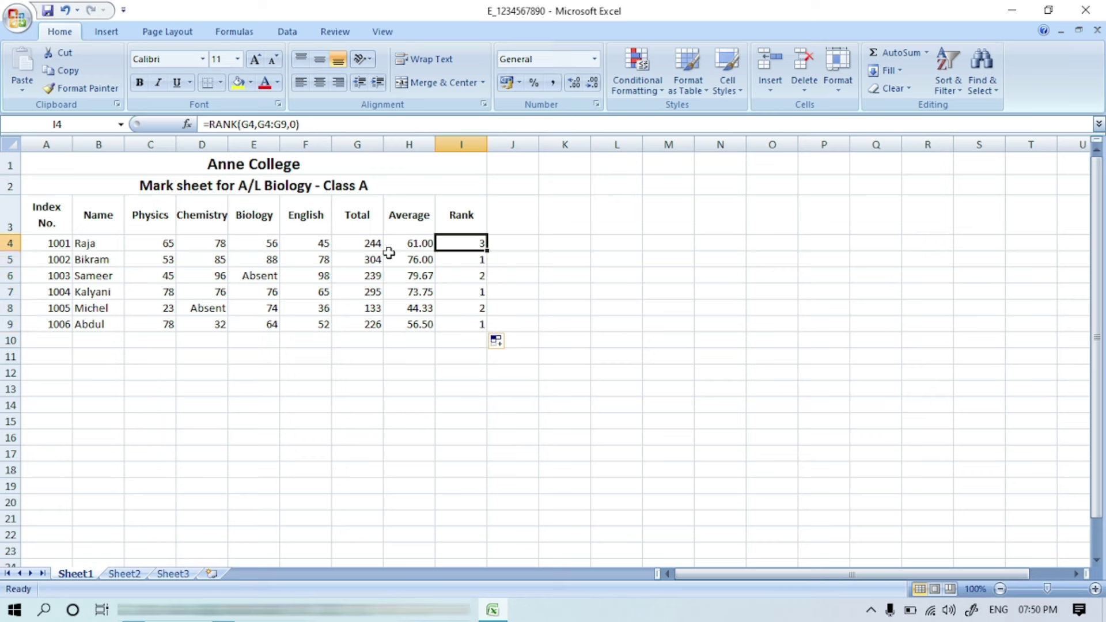
Edit the rank formula in I5 so that its reference range is G4:G19.
click(452, 259)
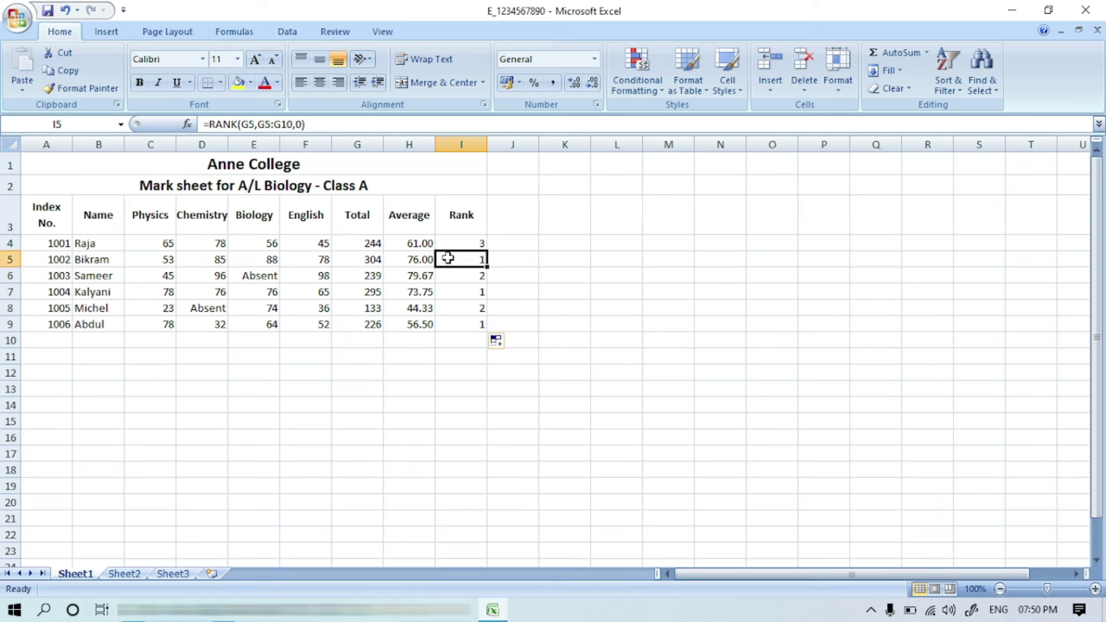
click(268, 124)
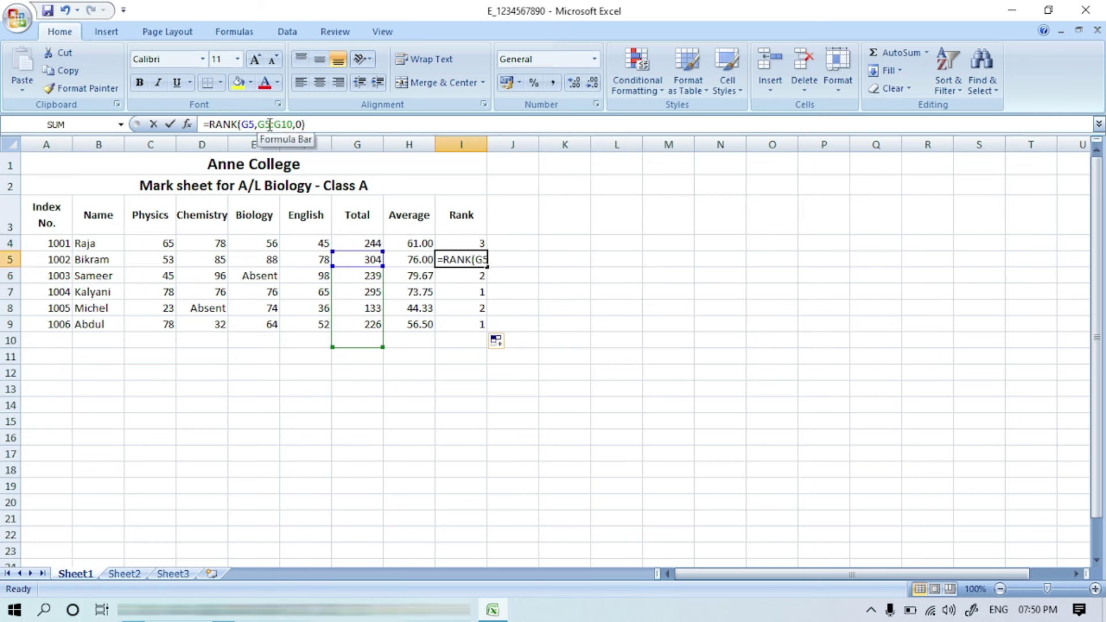
click(270, 125)
key(BackSpace)
text(4)
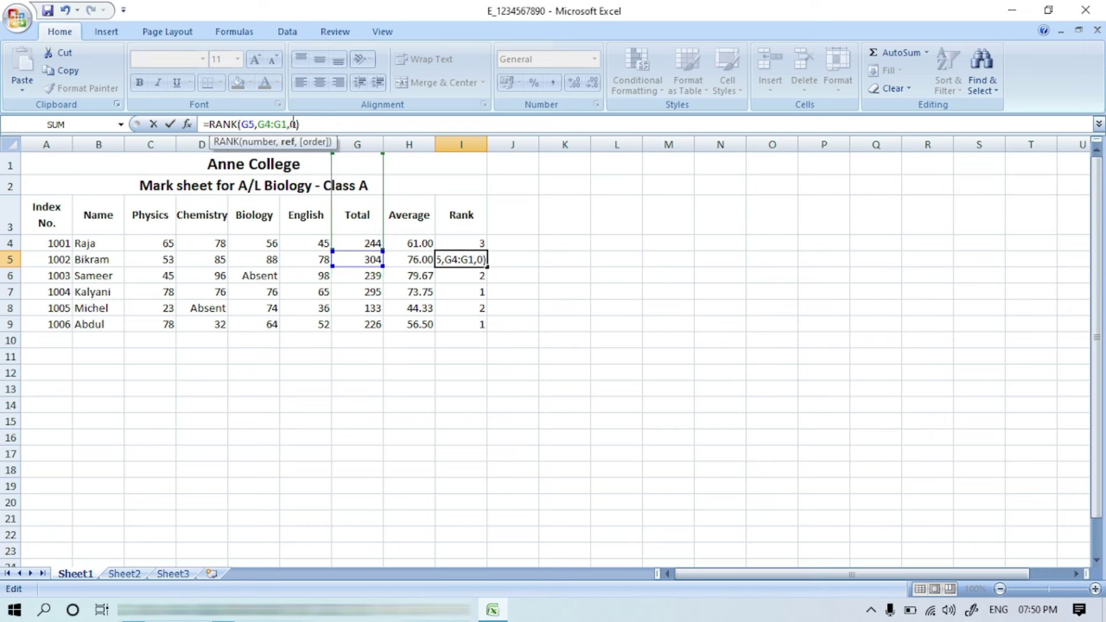
key(Return)
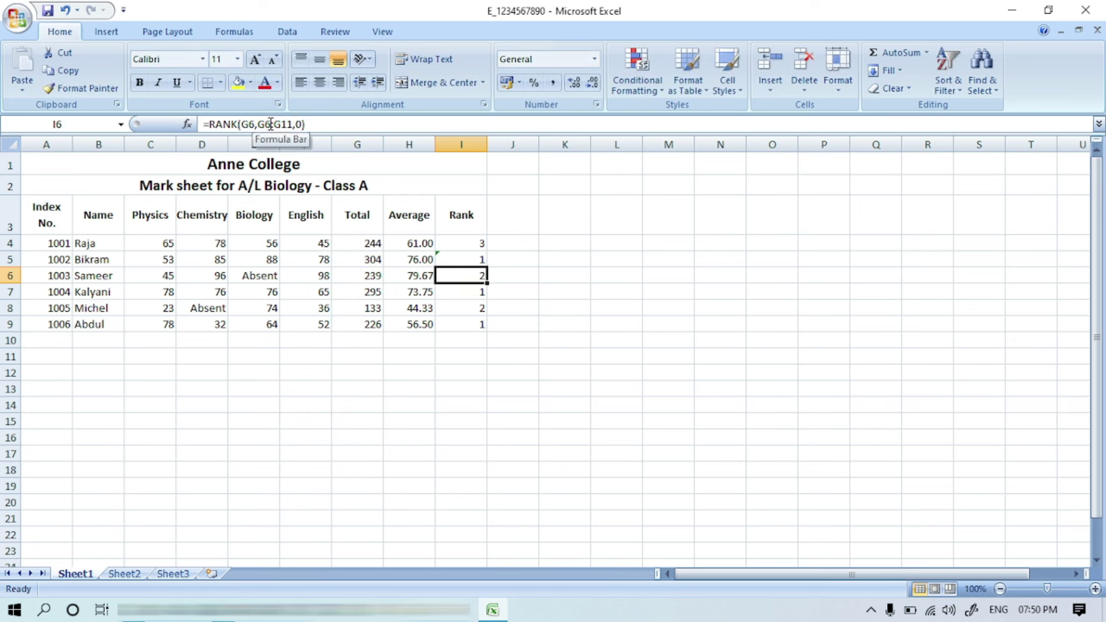
Change the reference range of the rank formula in I6 to G4:G9.
click(271, 125)
key(BackSpace)
text(4)
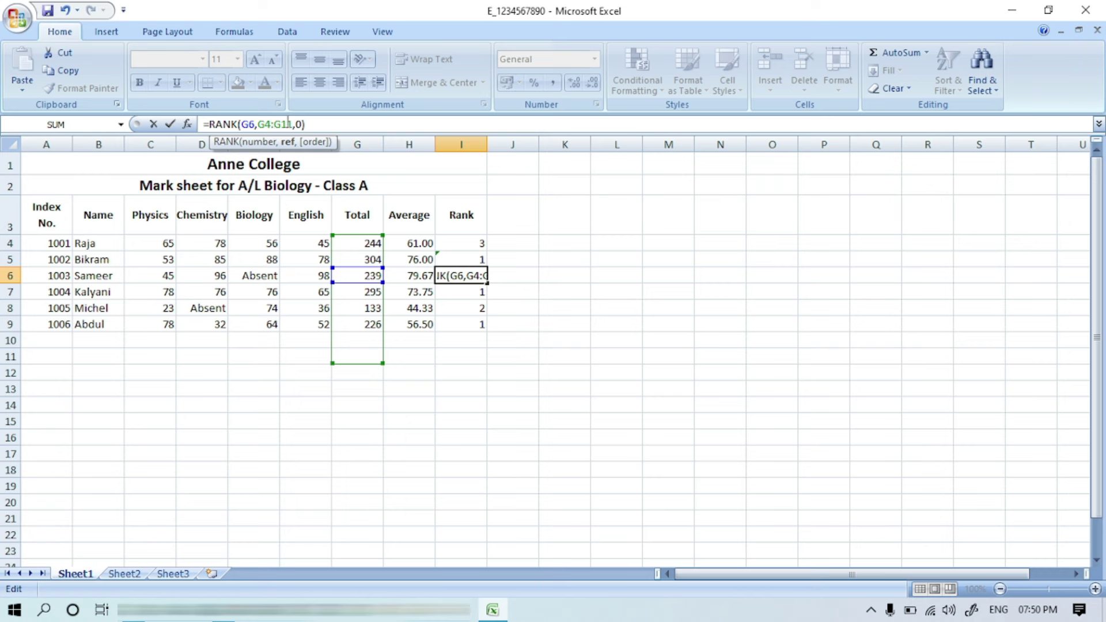
key(BackSpace)
key(BackSpace)
text(9)
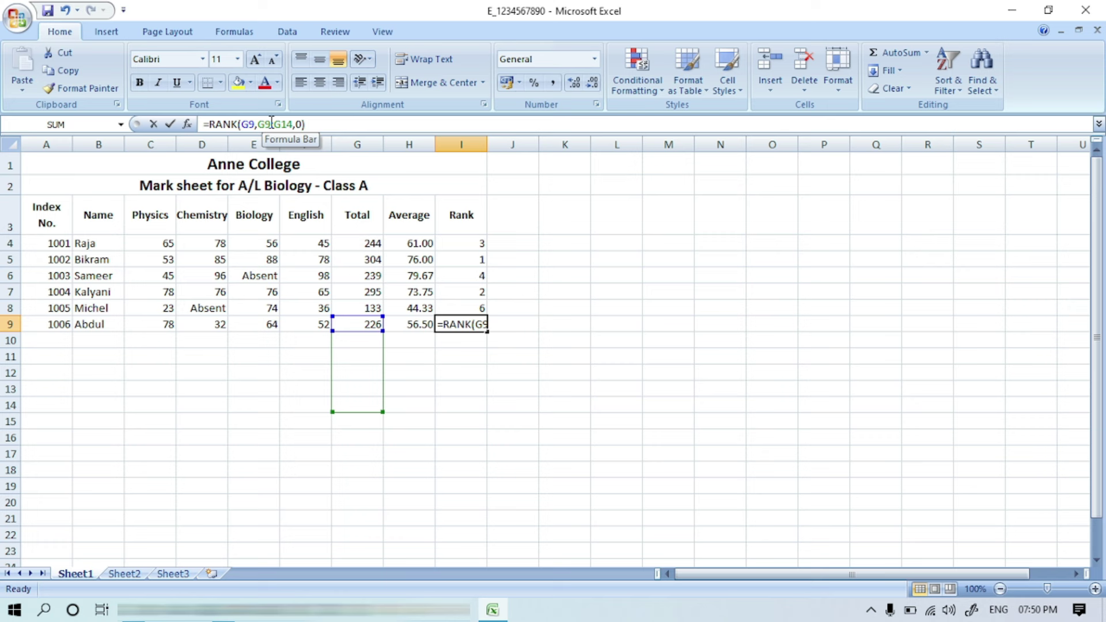
Change the reference range of the rank formula in I9 to G4:G9, and check the formulas in I5 and I7.
click(271, 124)
key(BackSpace)
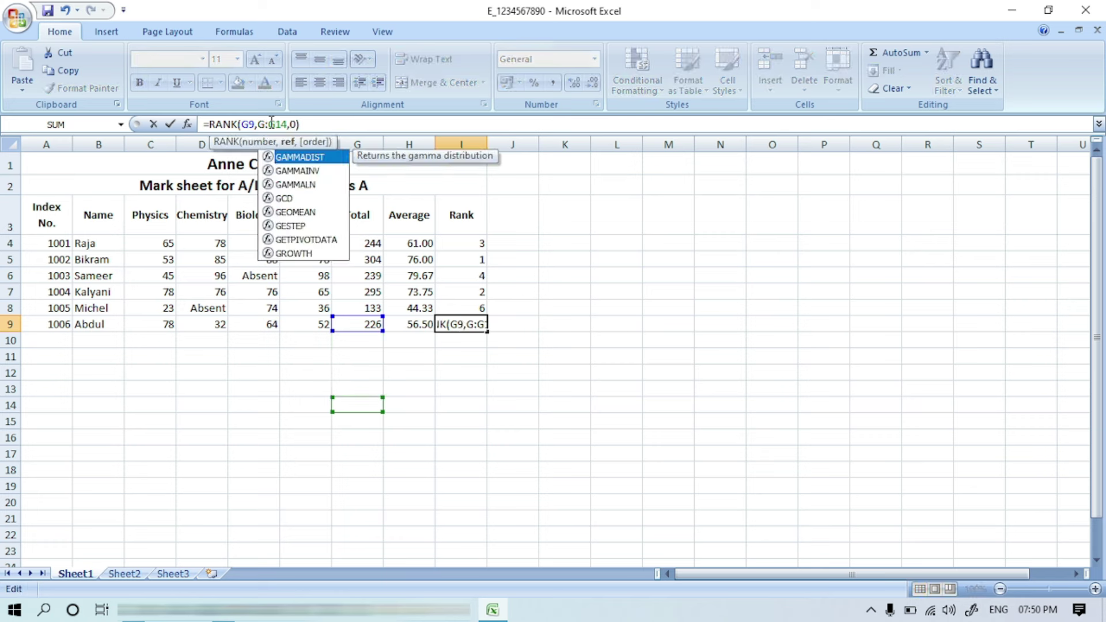
text(4)
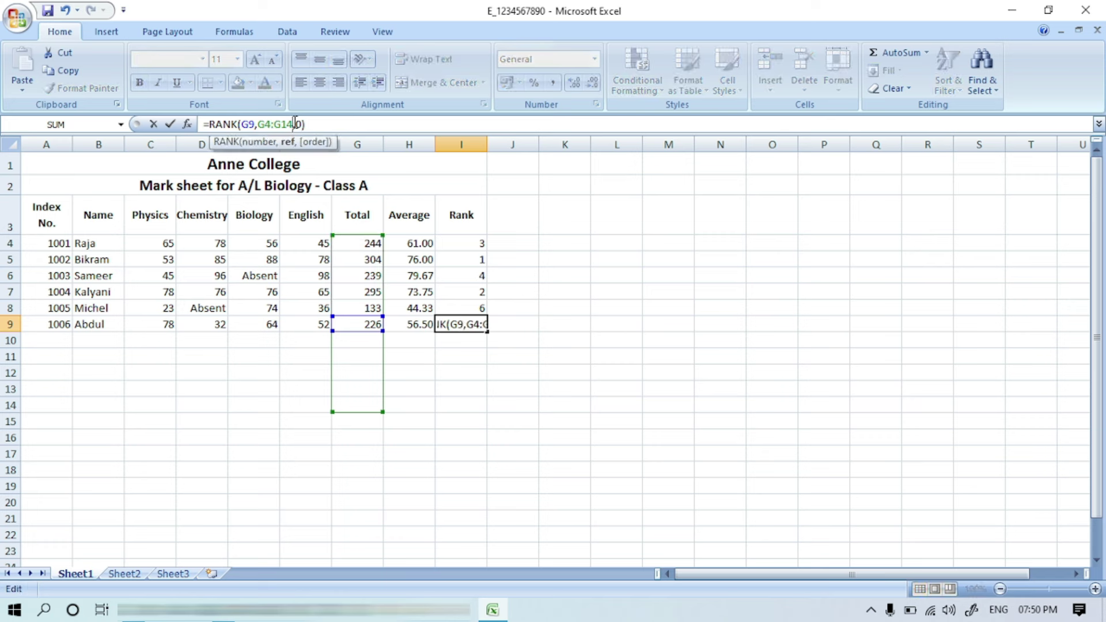
key(BackSpace)
key(BackSpace)
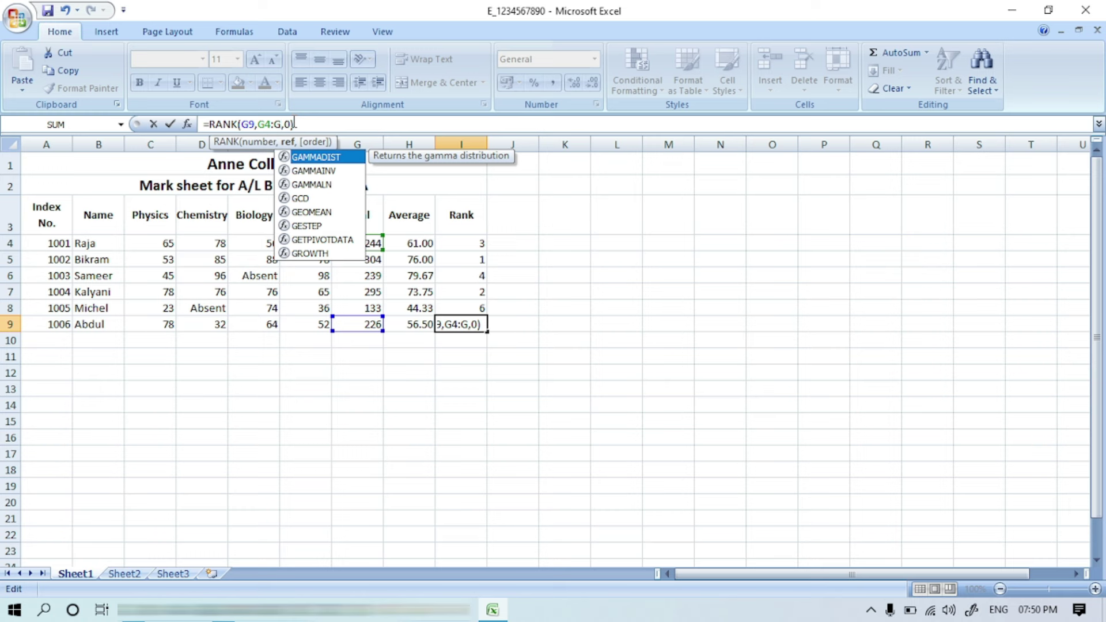
text(9)
key(Return)
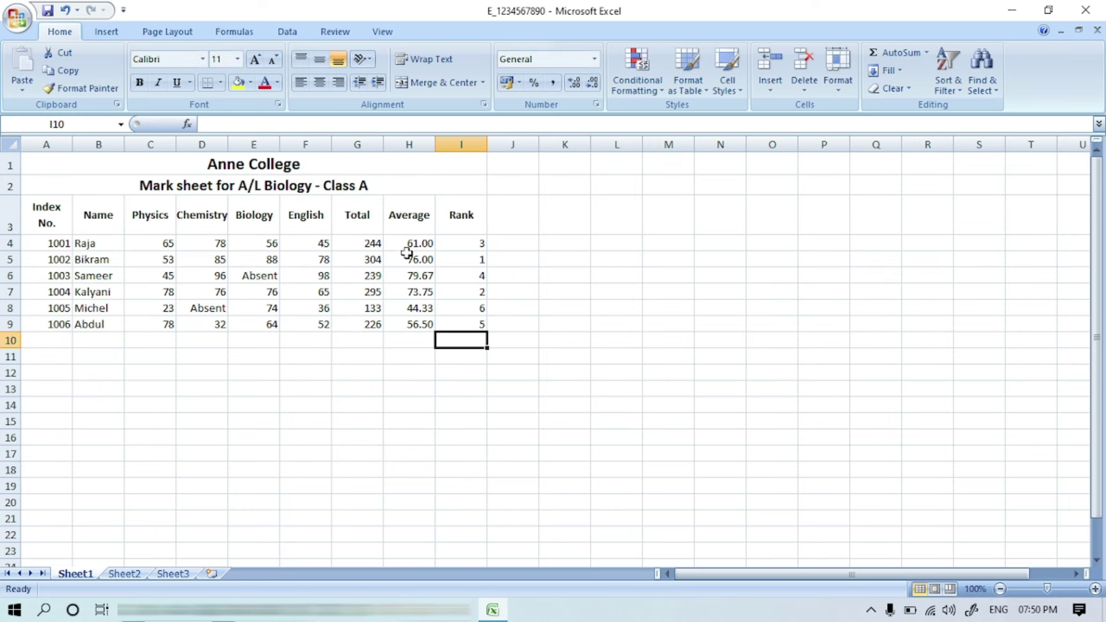
click(460, 265)
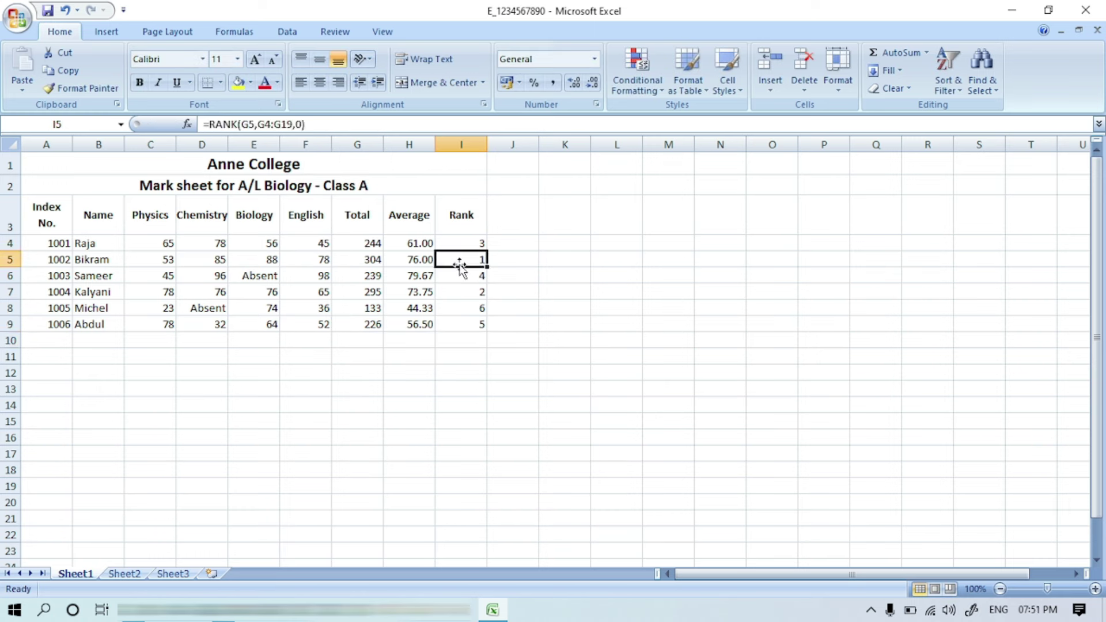
click(460, 291)
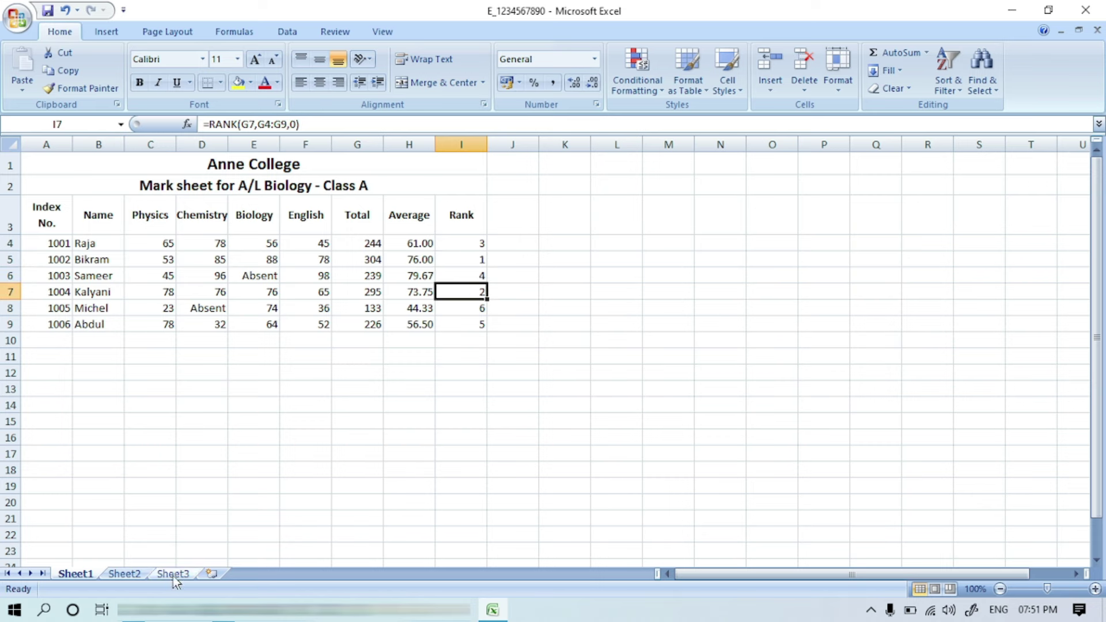
Switch to the question paper PDF and mark up question 9: circle its number, "green" and "60", and underline "formatting" and "change".
key(alt+Tab)
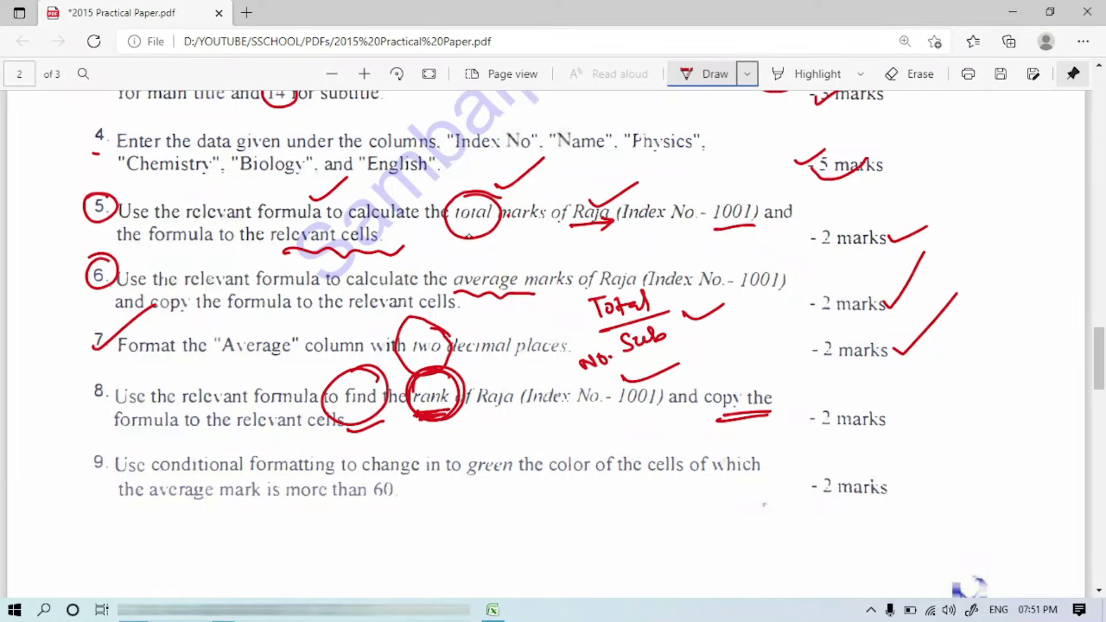
mouse_move(104, 447)
mouse_down()
mouse_move(118, 470)
mouse_move(115, 450)
mouse_up()
drag(254, 478, 333, 469)
mouse_move(436, 479)
mouse_down()
mouse_move(511, 477)
mouse_move(459, 468)
mouse_move(521, 455)
mouse_up()
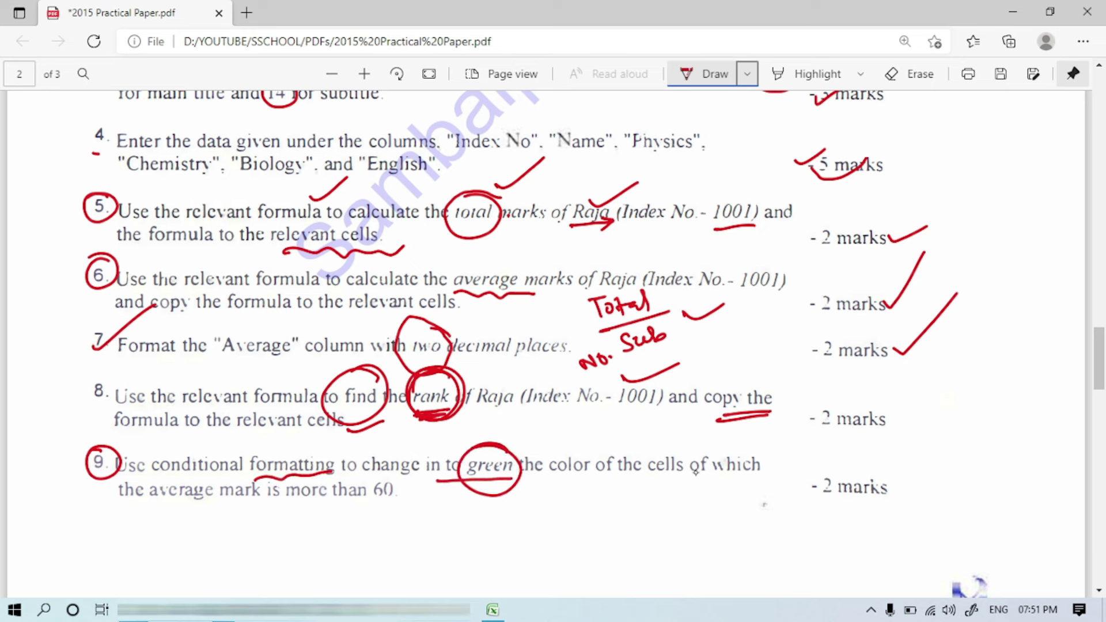
drag(411, 478, 369, 471)
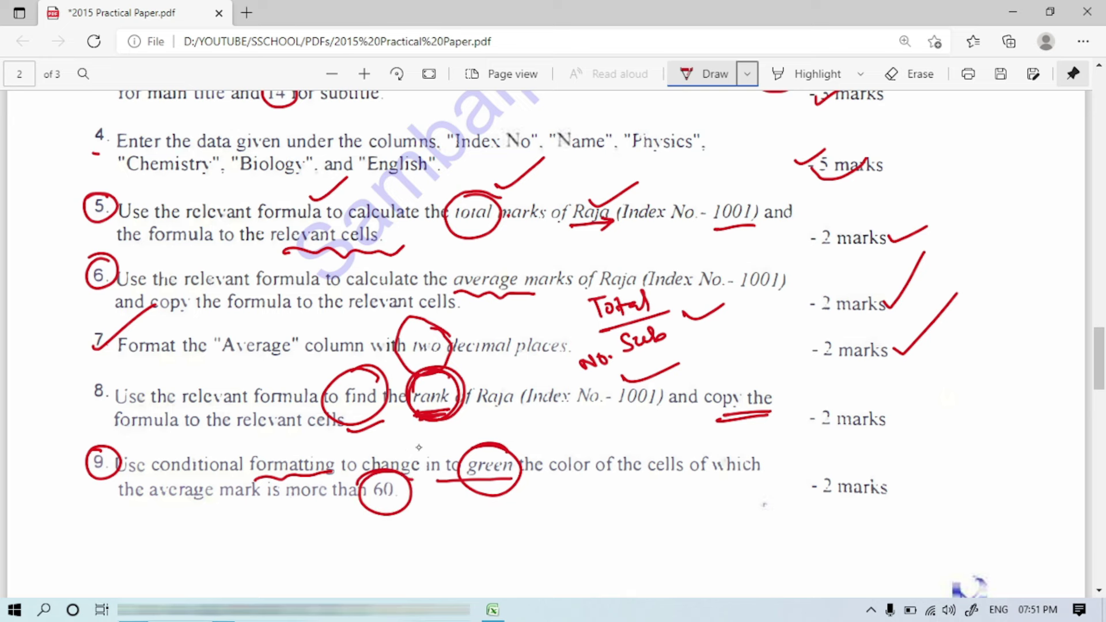
scroll(403, 454, down, 1)
scroll(403, 453, down, 2)
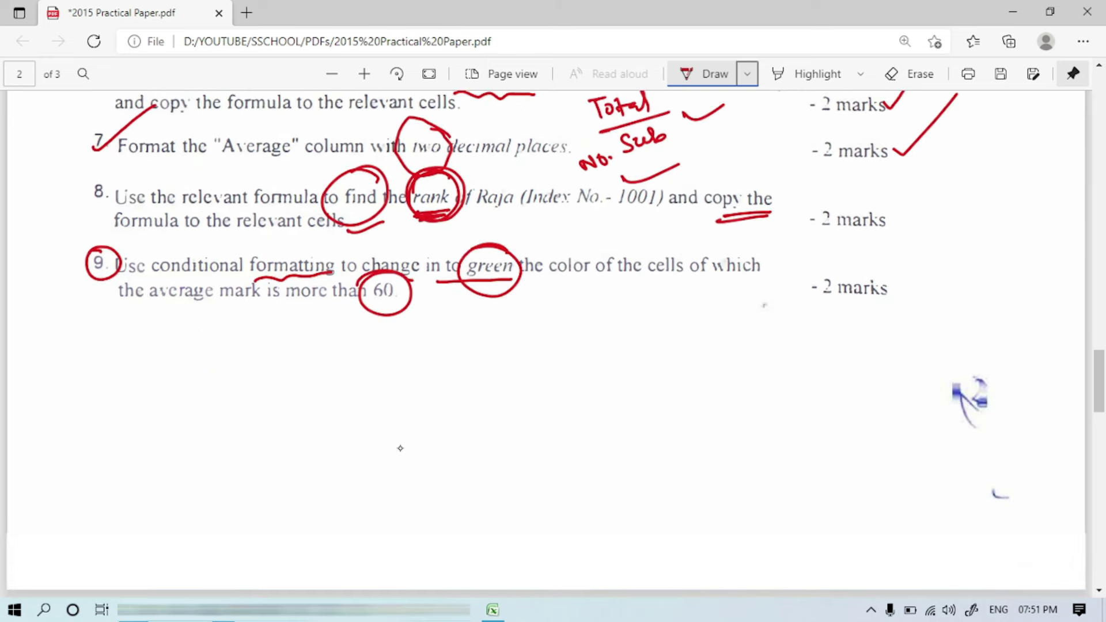
scroll(401, 448, down, 4)
scroll(397, 446, up, 3)
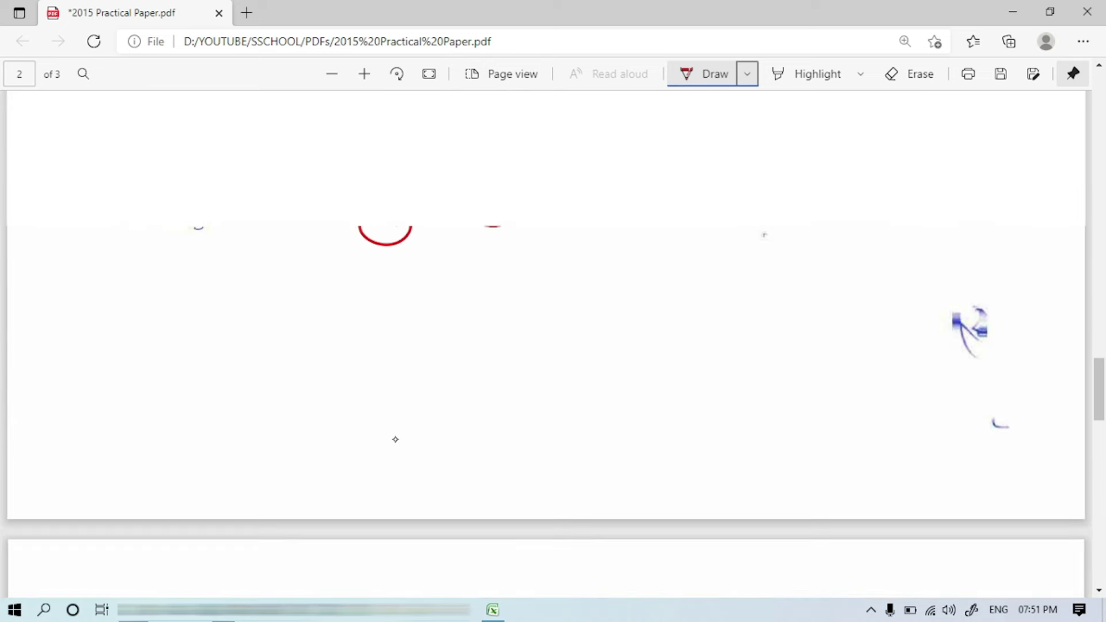
Write a circled "26" with a tick mark beside it in the blank space below question 9.
scroll(403, 426, up, 2)
mouse_move(467, 406)
mouse_down()
mouse_move(490, 426)
mouse_move(507, 407)
mouse_up()
drag(512, 407, 557, 377)
drag(501, 378, 509, 382)
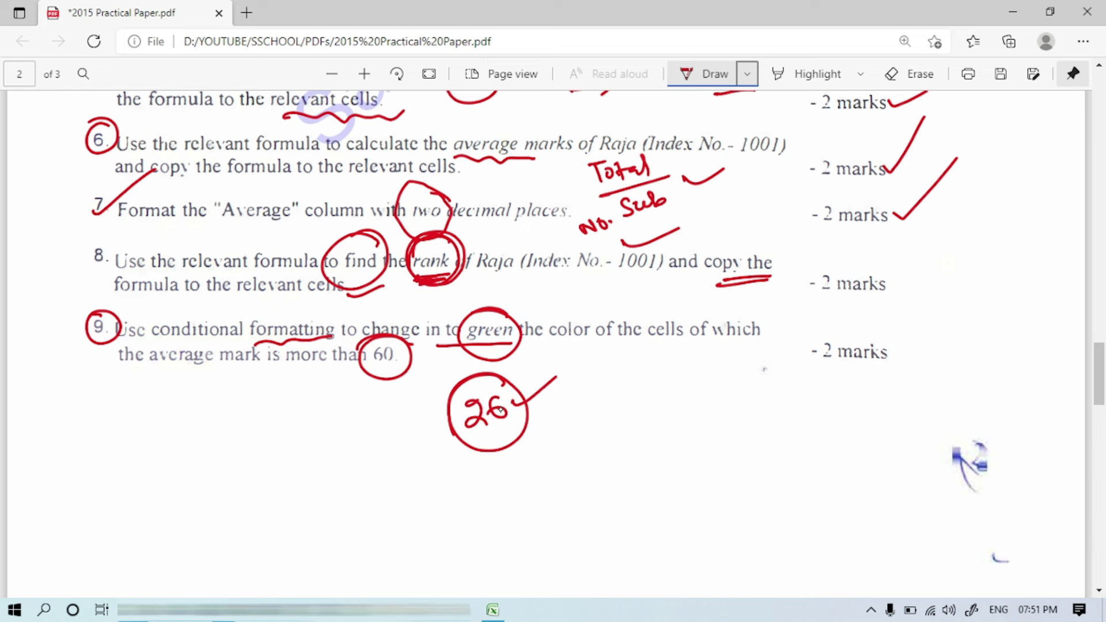
scroll(501, 410, up, 2)
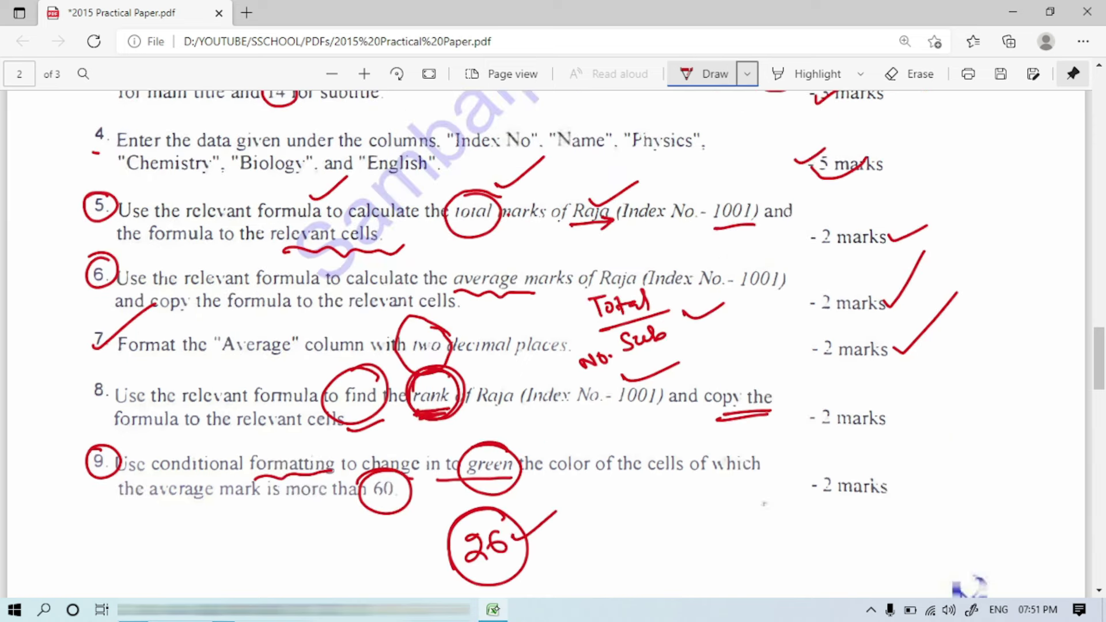
Switch to the Excel mark sheet and set up a Greater Than highlight rule with threshold 60 for the averages in H4:H9.
click(493, 609)
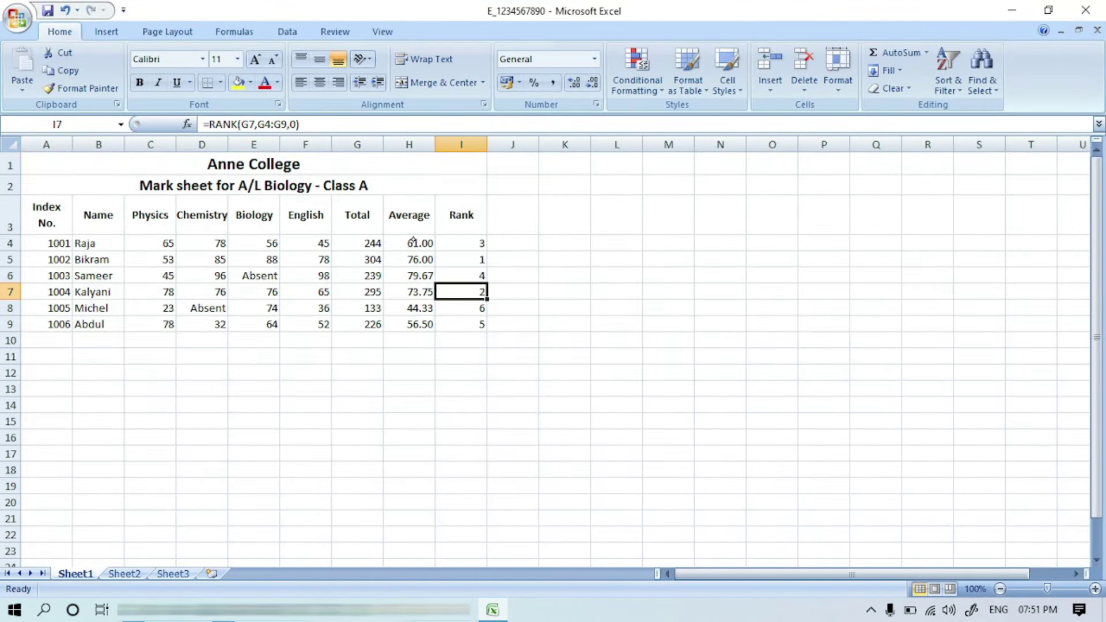
click(418, 242)
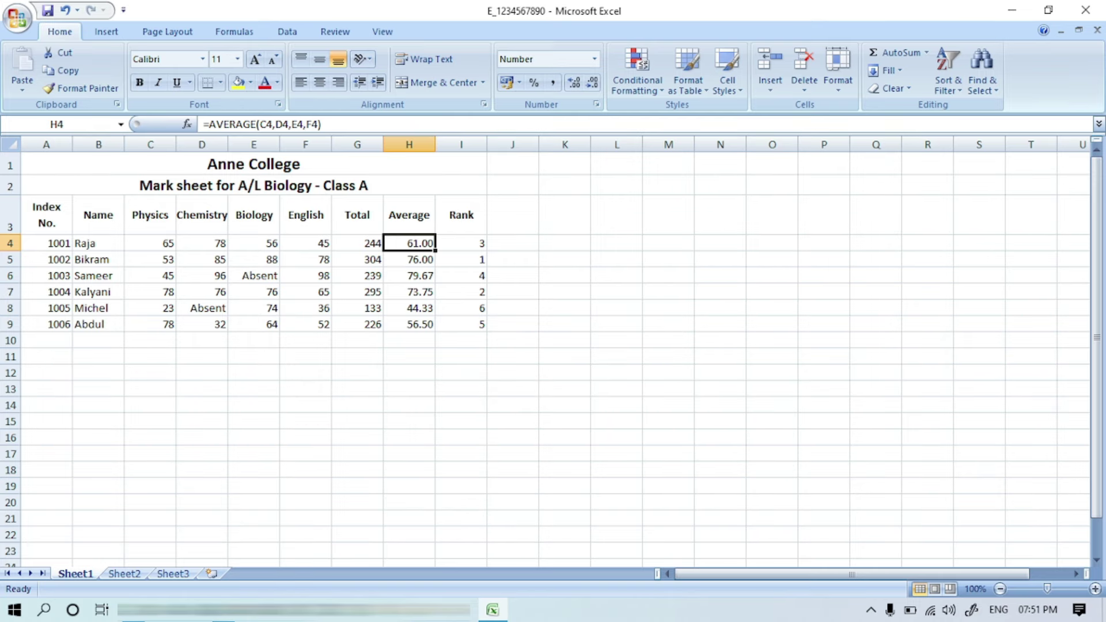
drag(416, 242, 413, 317)
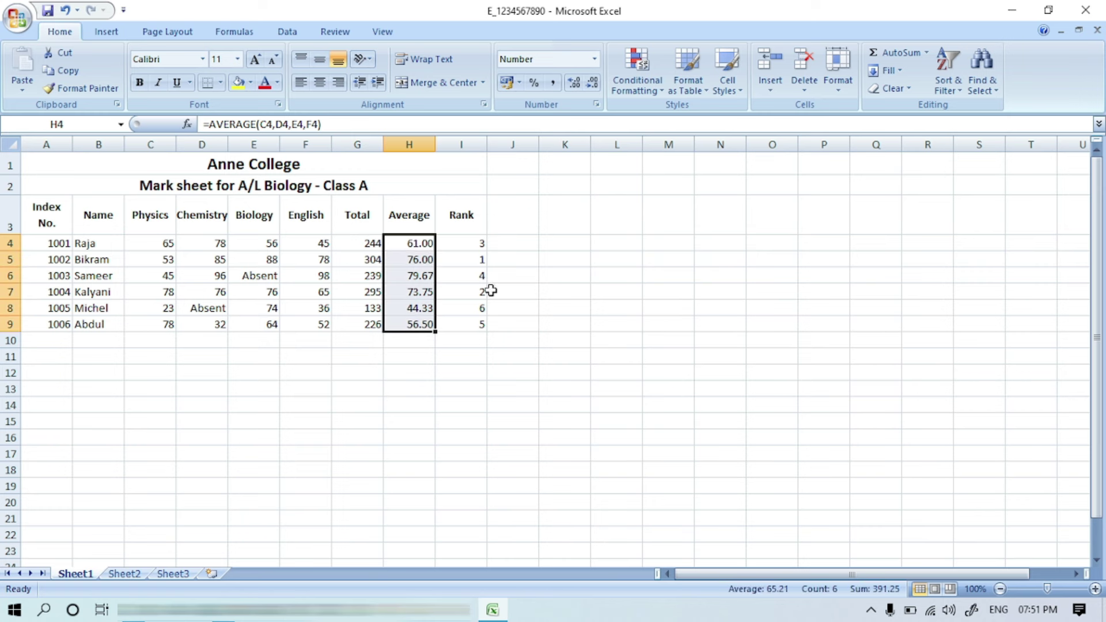
click(735, 92)
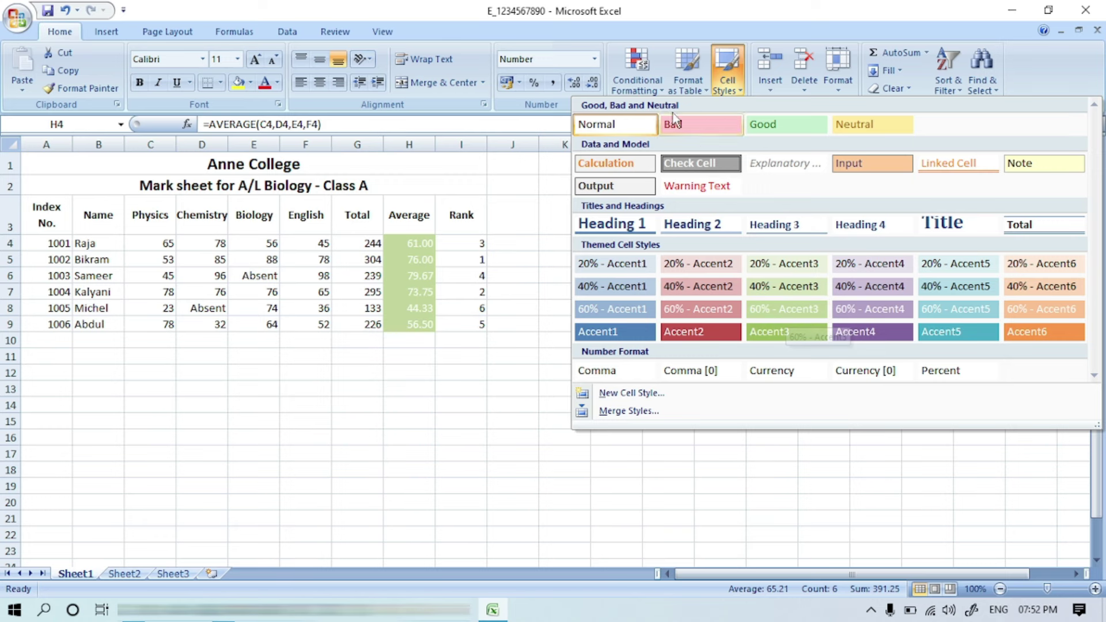
click(658, 91)
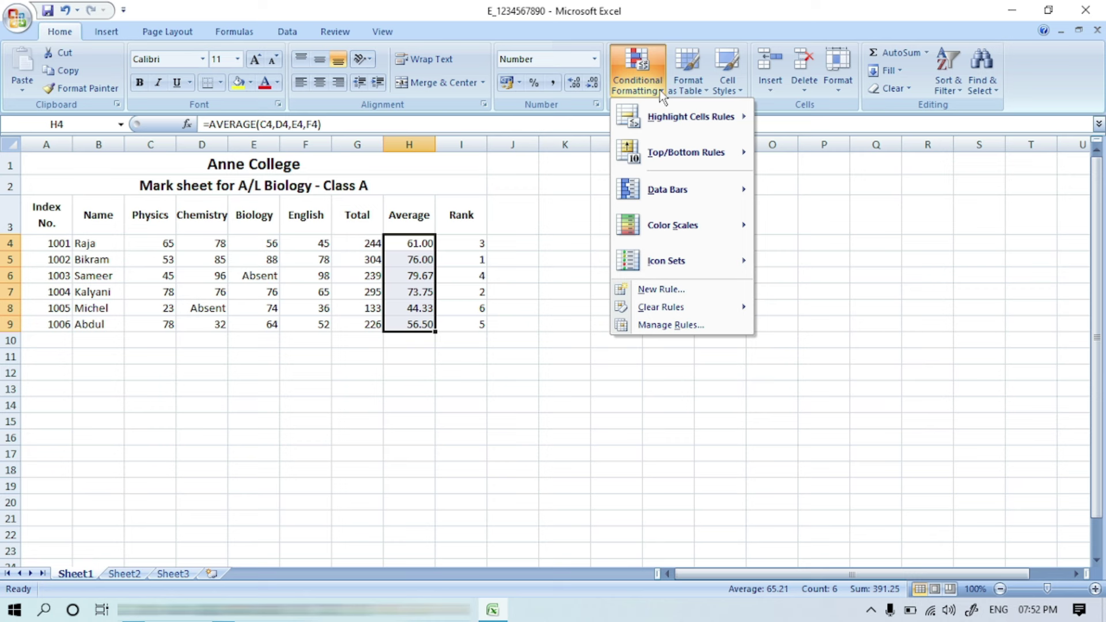
mouse_move(664, 123)
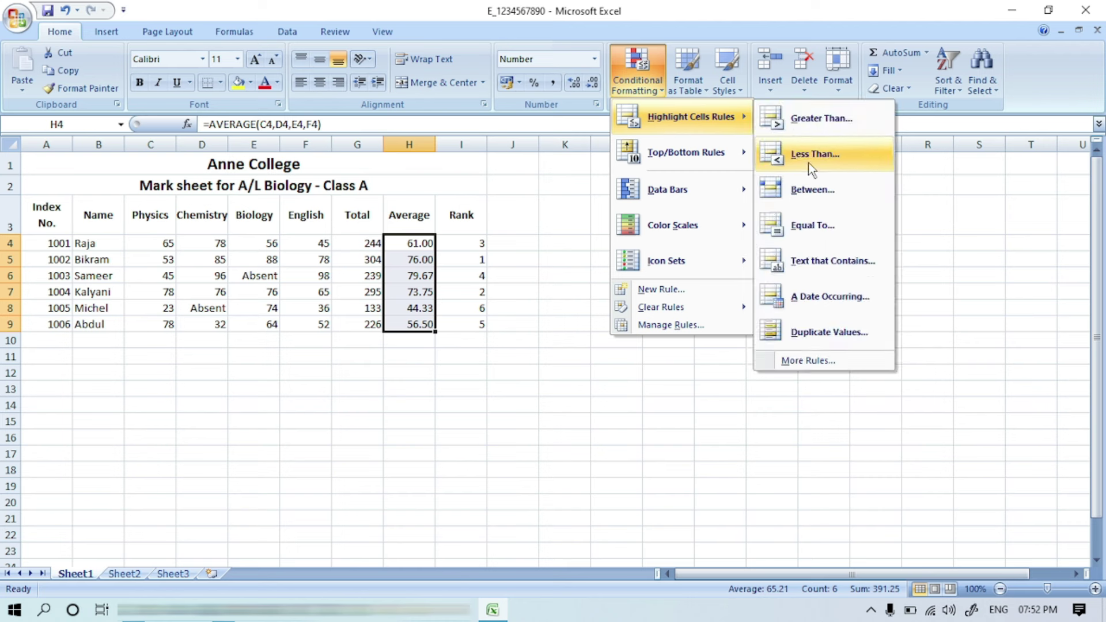
click(811, 139)
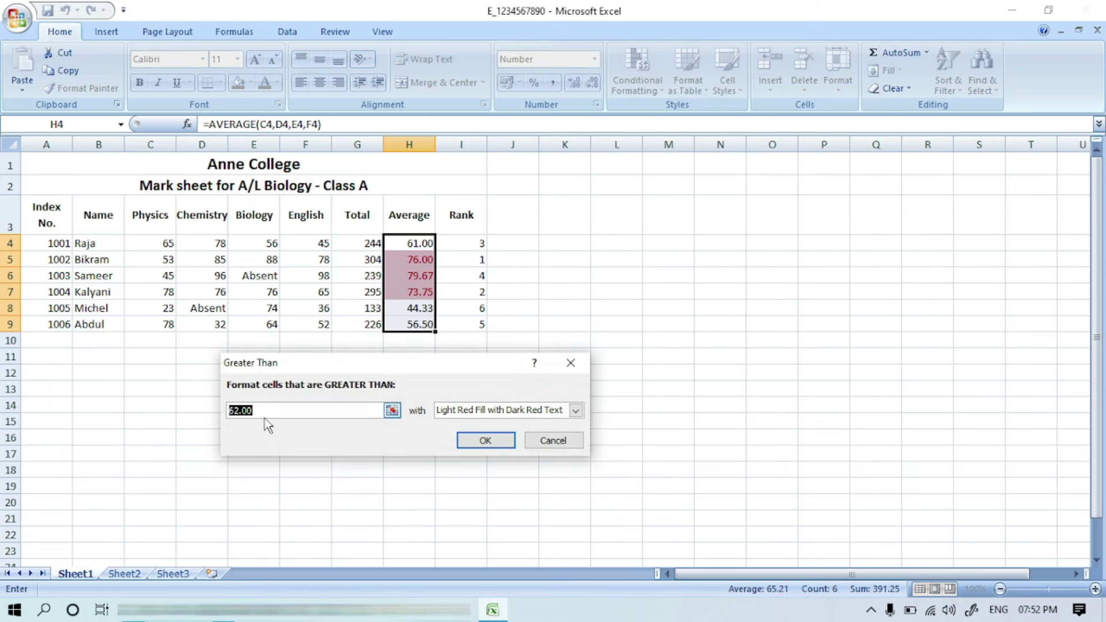
text(6)
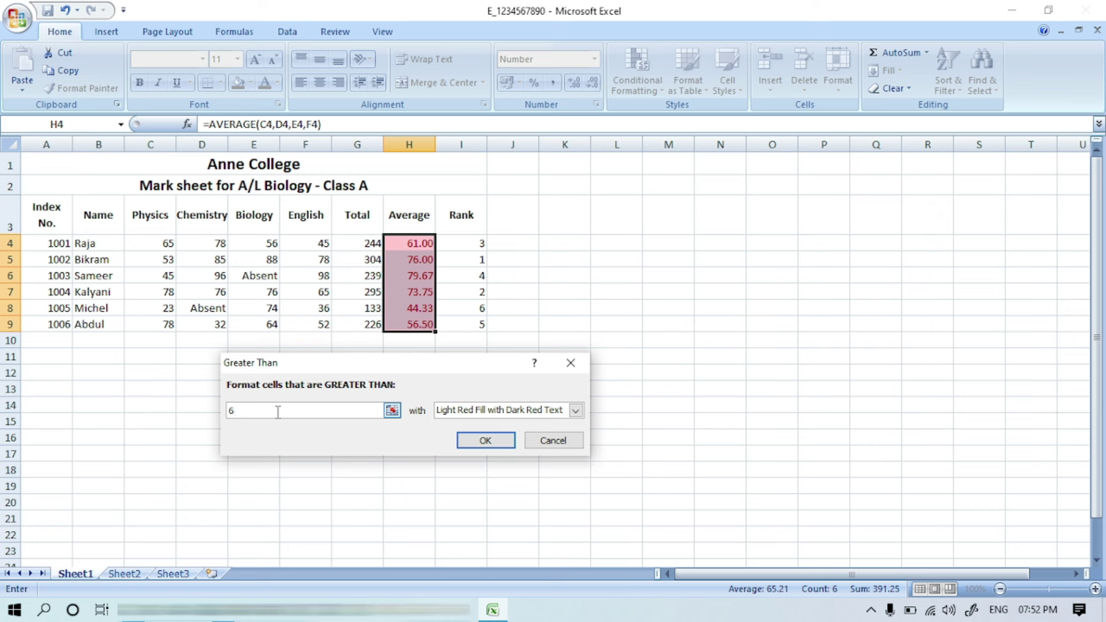
text(0)
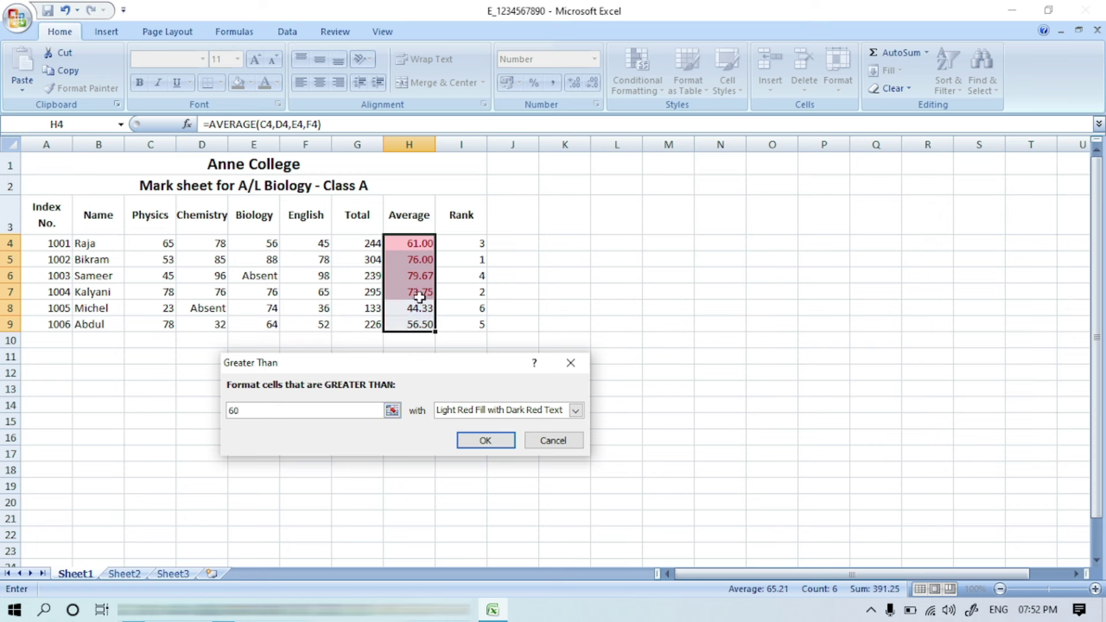
click(578, 410)
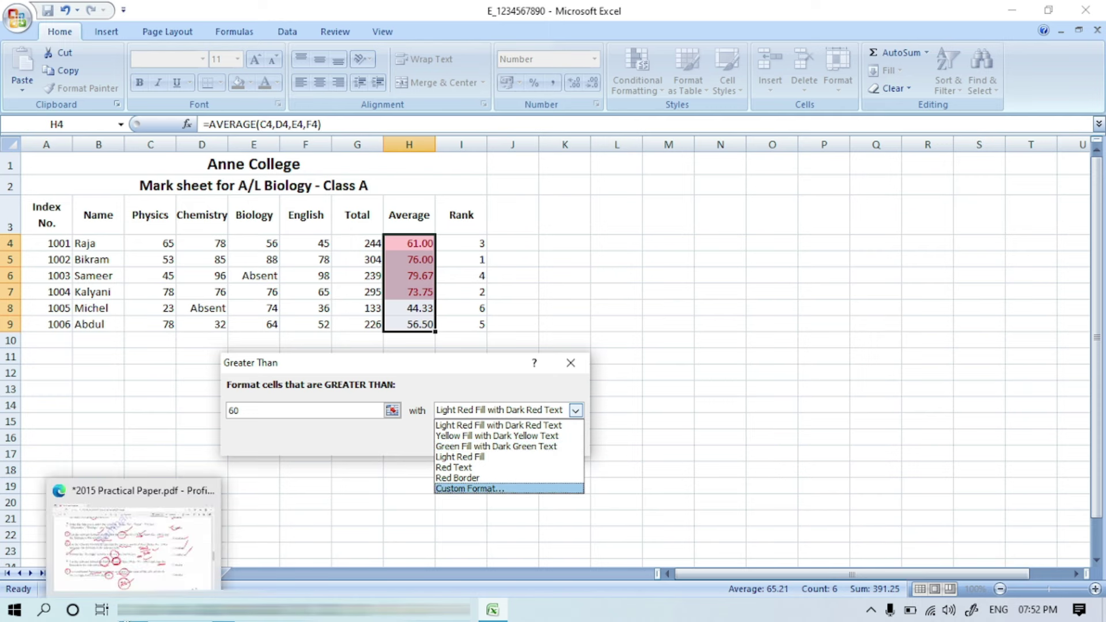
Switch to the question paper PDF and, in question 9, underline "the color of the" and box the word "cells".
click(135, 533)
mouse_move(543, 476)
mouse_down()
mouse_move(689, 473)
mouse_move(699, 455)
mouse_move(680, 447)
mouse_move(647, 468)
mouse_up()
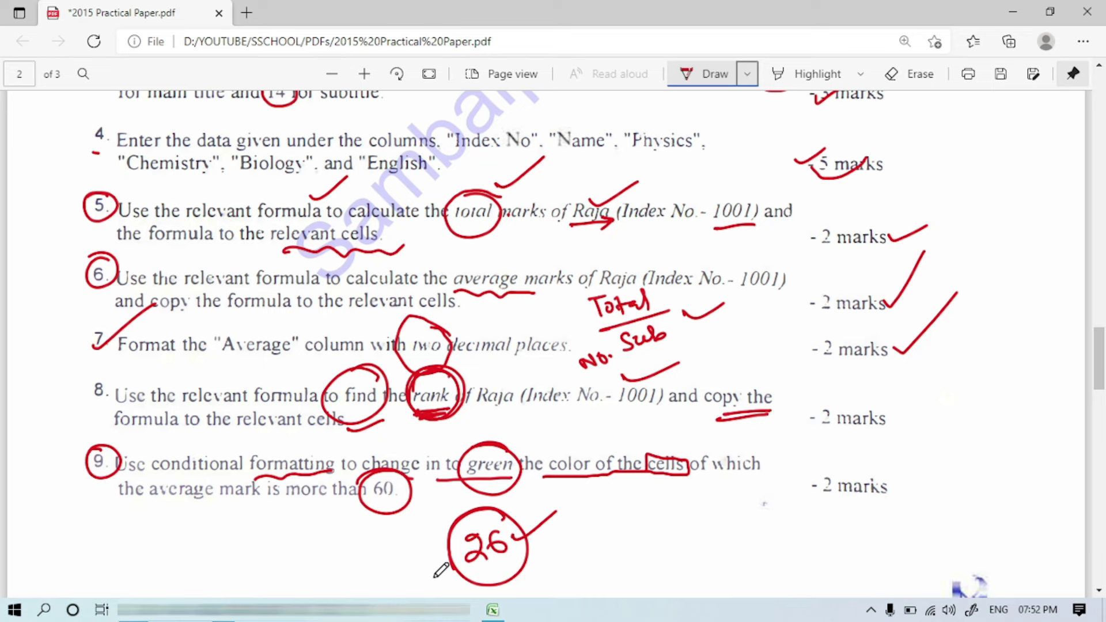
Return to the Excel workbook, apply the rule with Green Fill with Dark Green Text, and deselect the average cells.
click(492, 610)
click(575, 410)
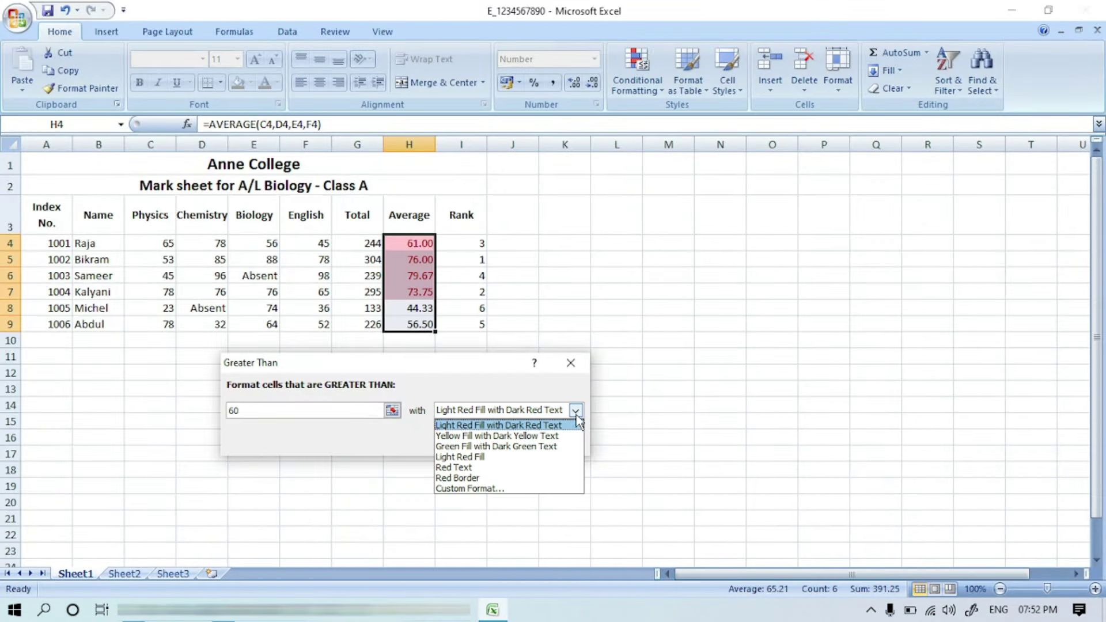
click(541, 447)
click(501, 440)
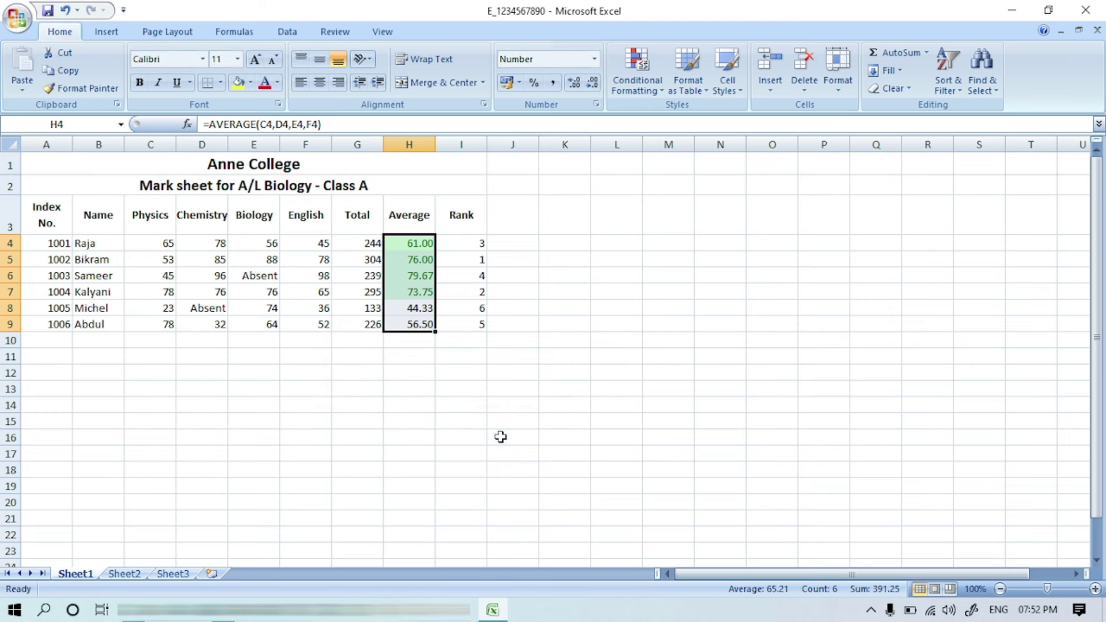
click(442, 372)
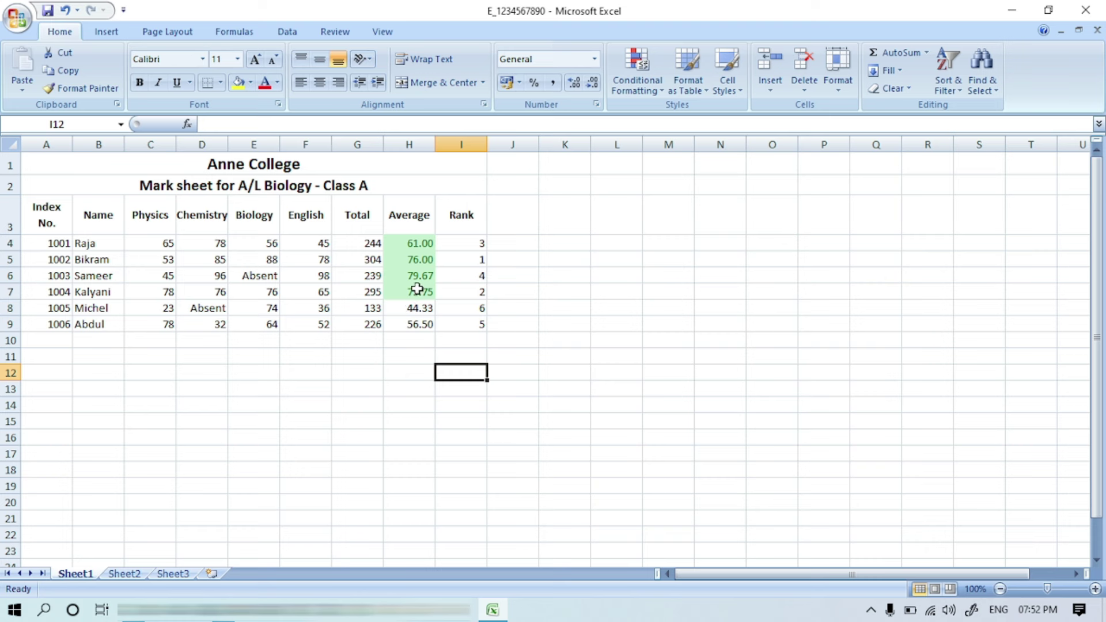
click(363, 387)
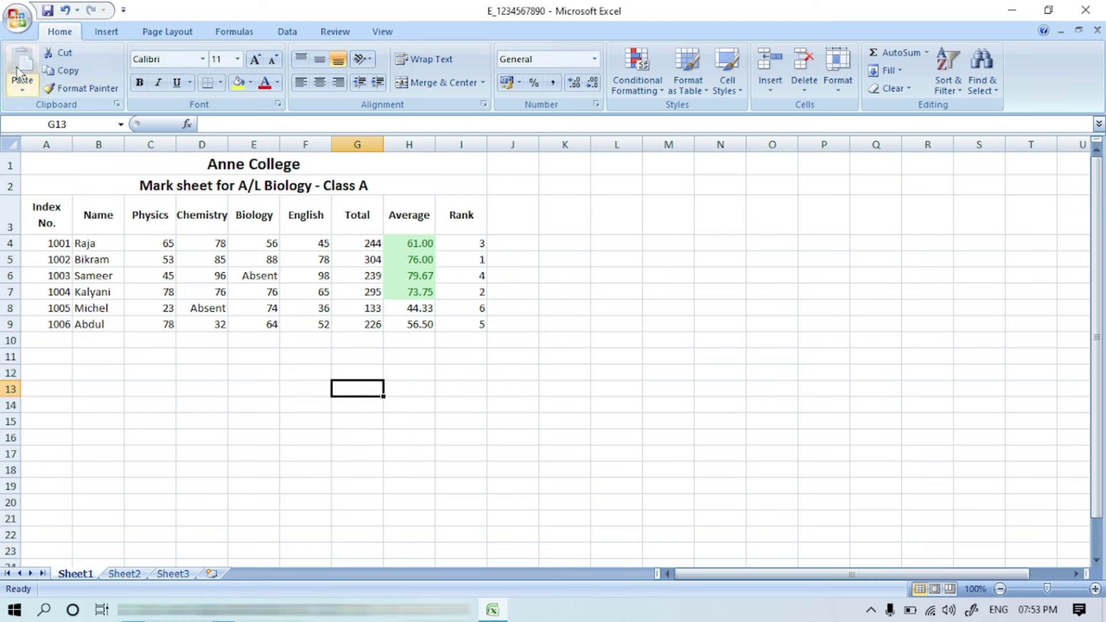
click(14, 18)
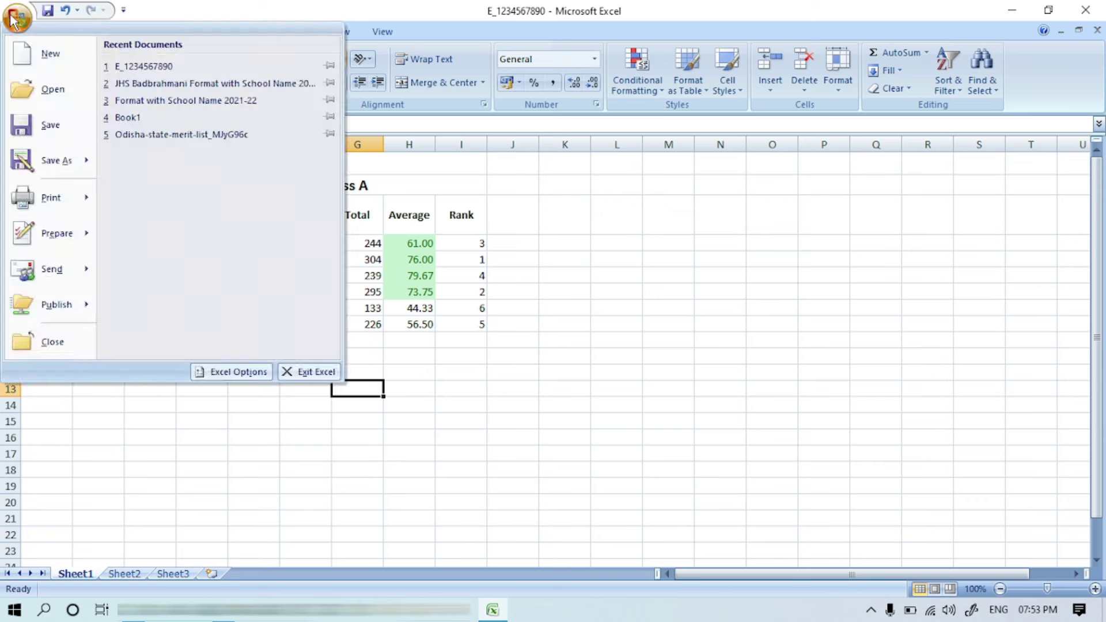
click(51, 160)
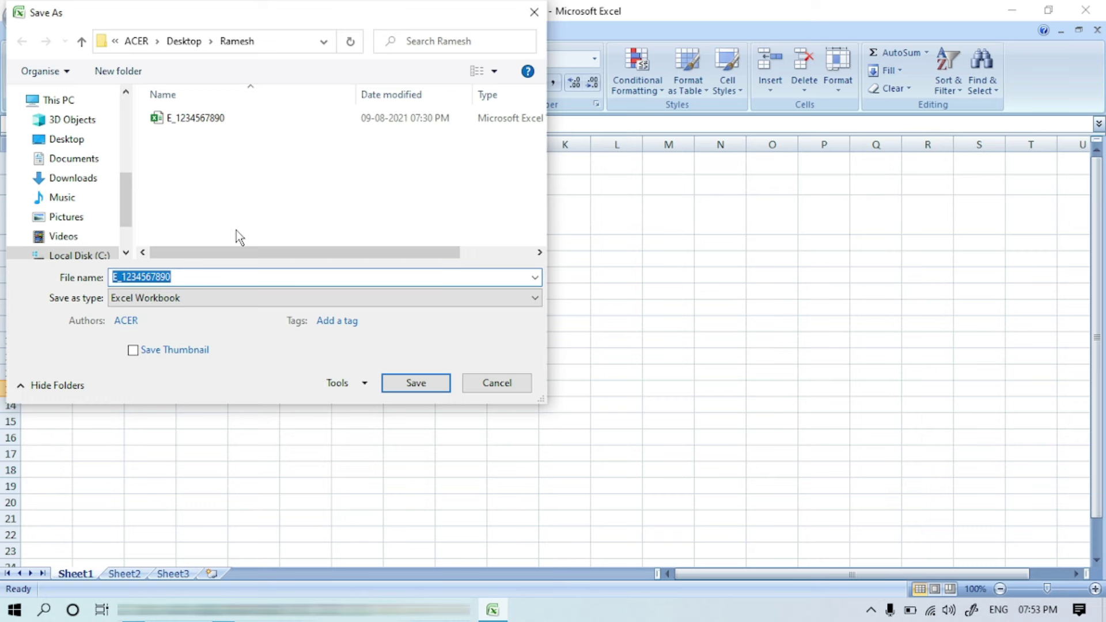
click(424, 387)
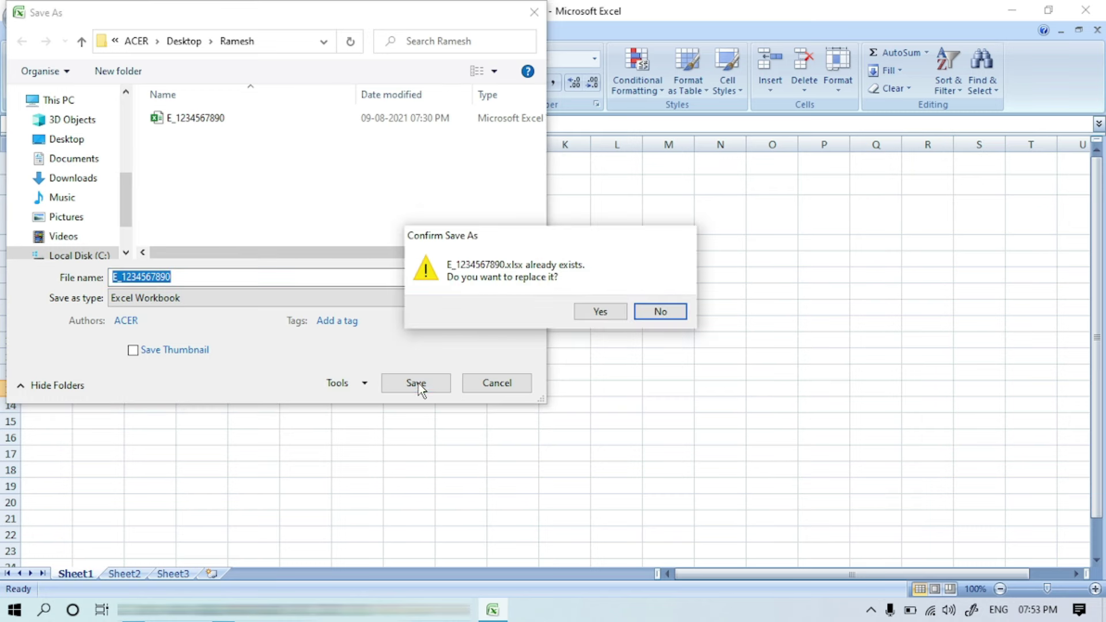
click(600, 311)
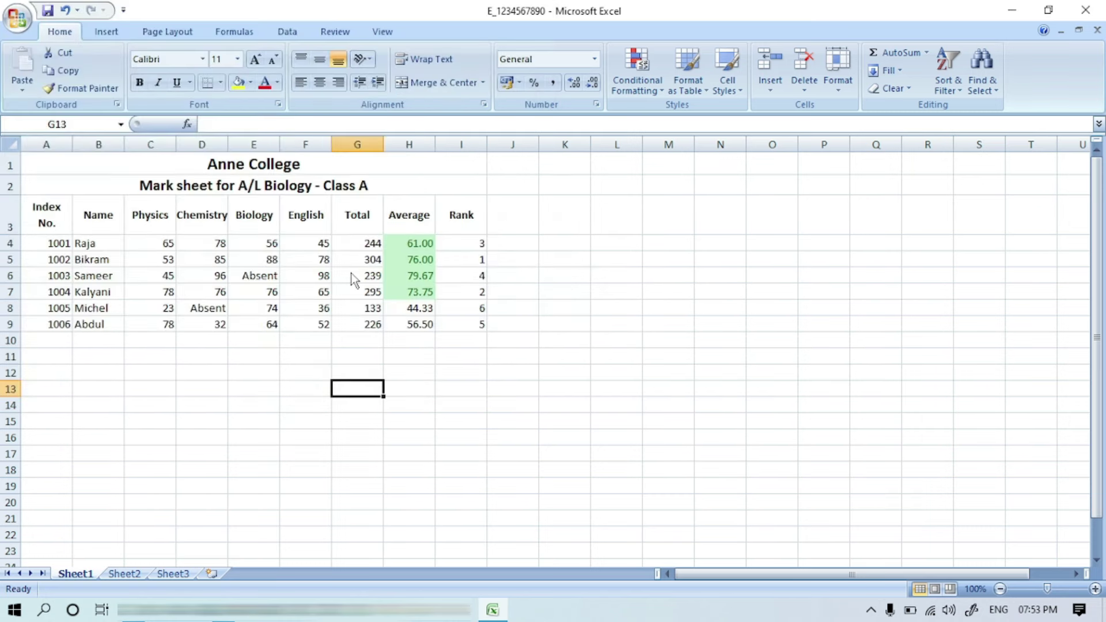